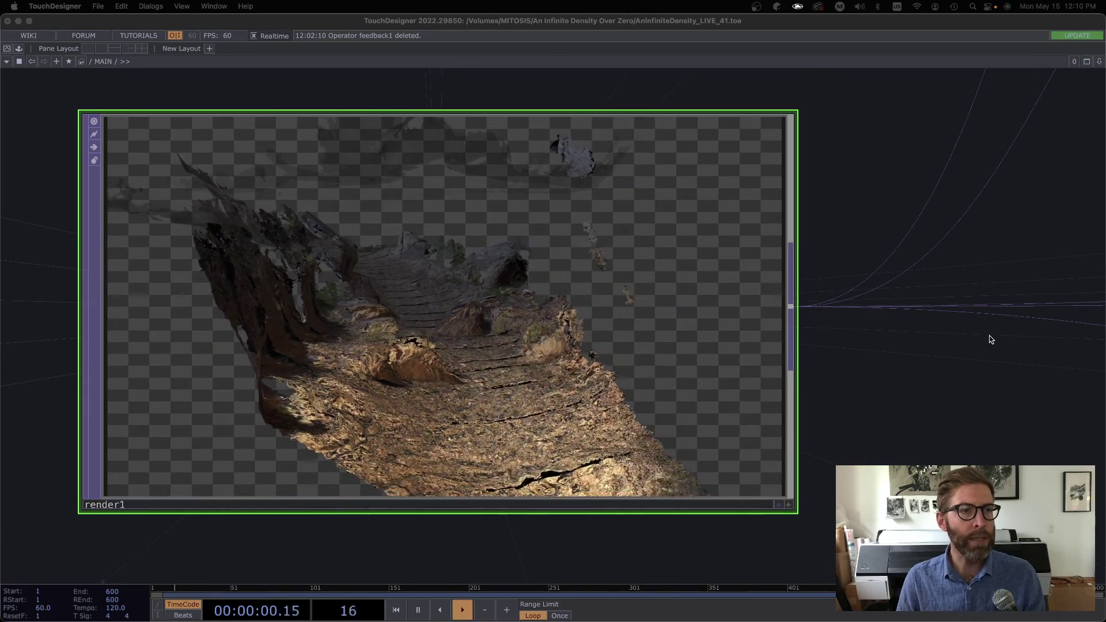
Step: Preview the live output in Perform Mode, trigger the sign prompt, and return to the network
click(8, 52)
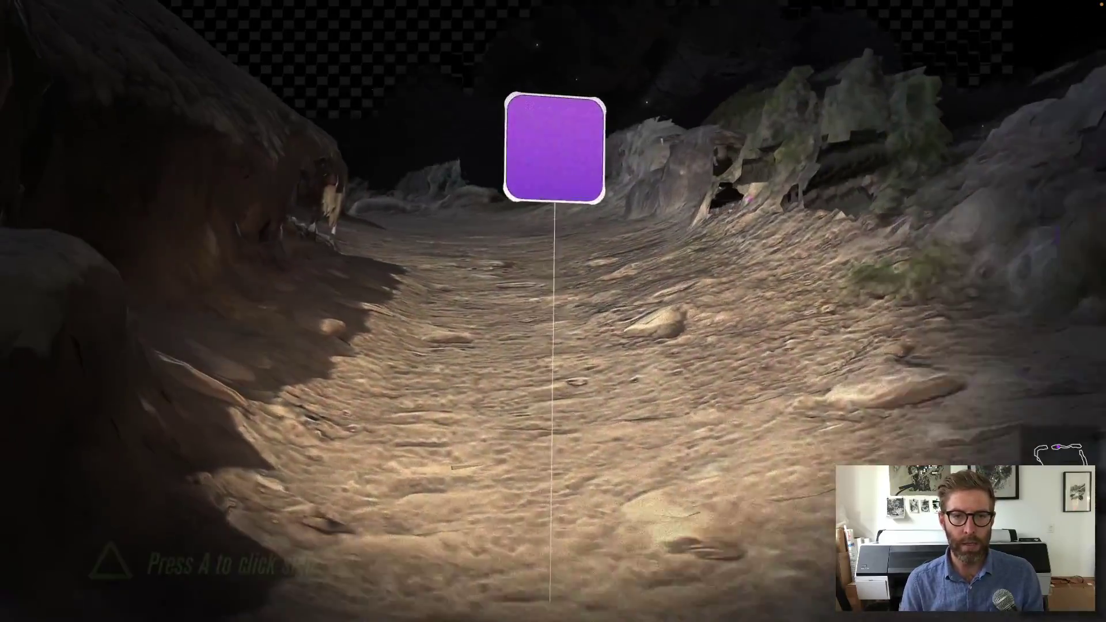
key(a)
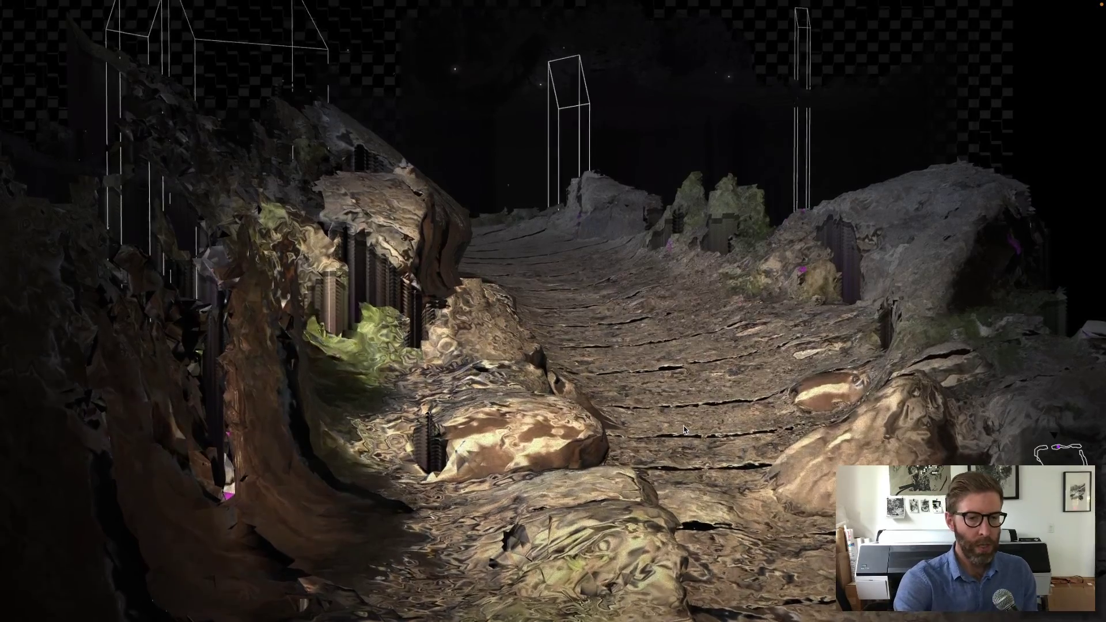
key(Escape)
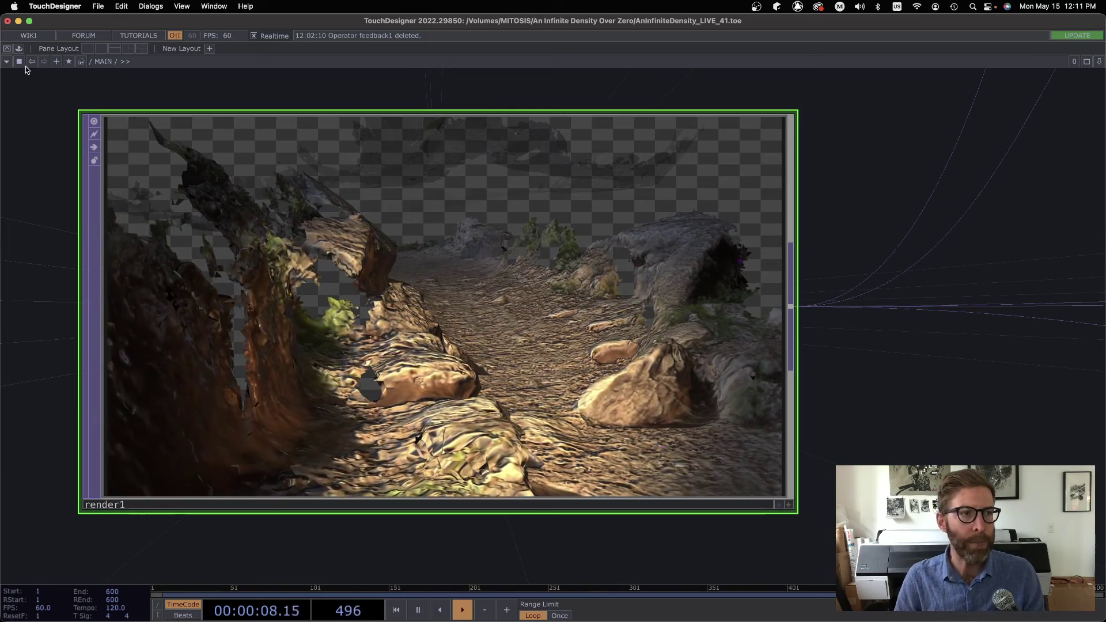
Step: Inspect the 3D scene from several angles in the Geometry Viewer and switch the pane back to the Network Editor
click(7, 61)
click(18, 96)
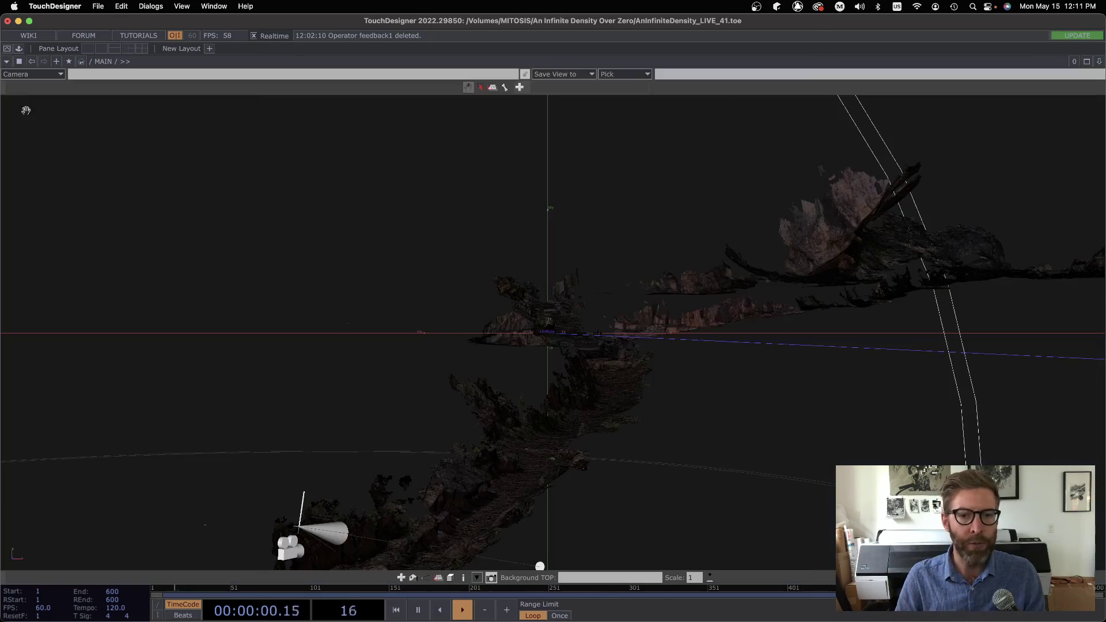
drag(467, 353, 484, 357)
right_drag(608, 368, 438, 285)
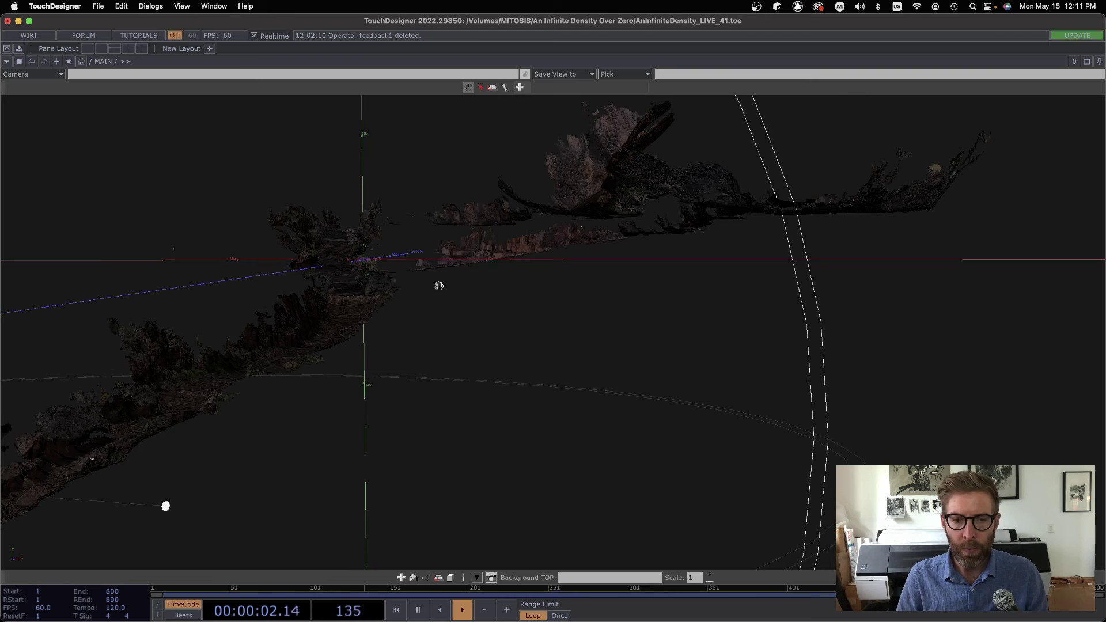
drag(433, 318, 284, 215)
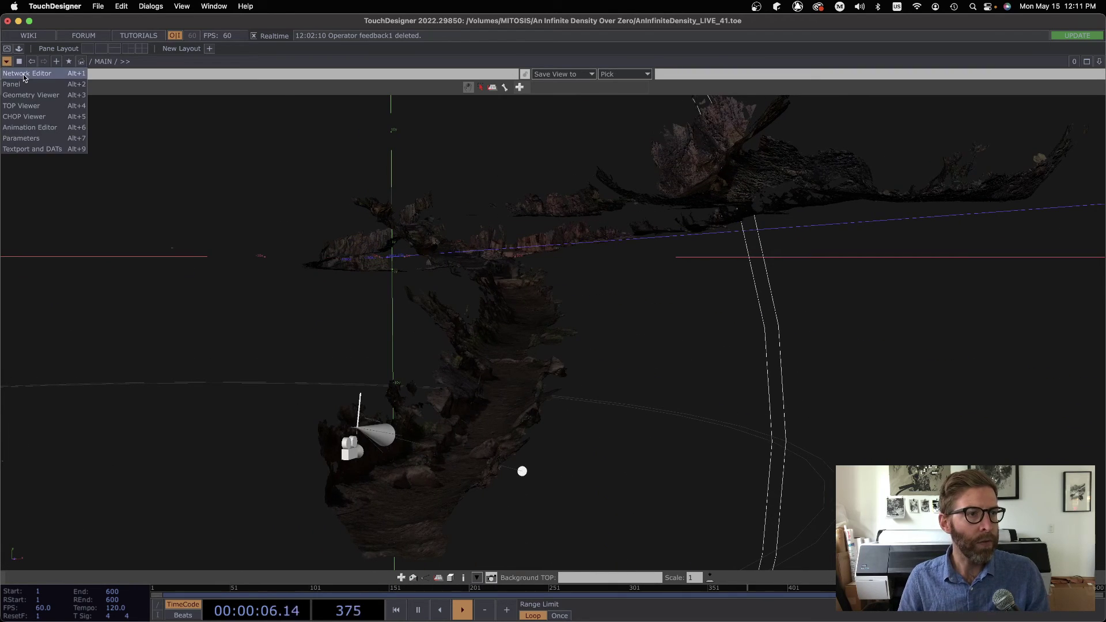
click(24, 78)
Step: Enter the MONOLITHS component and make the geo6 viewer active to examine the monolith geometry
scroll(592, 374, down, 2)
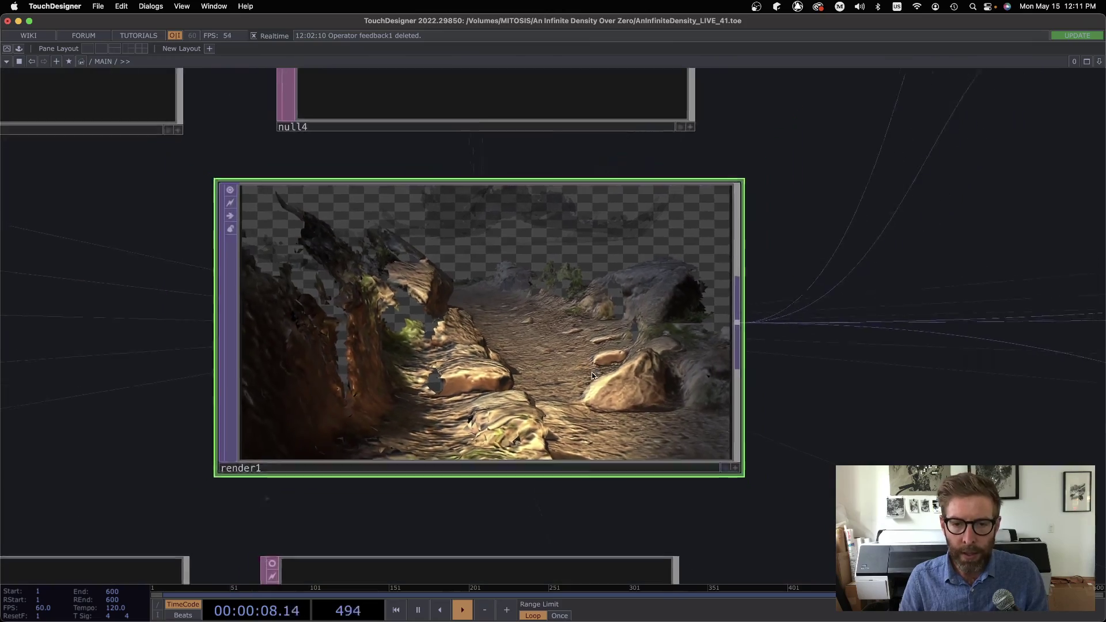
scroll(592, 369, down, 8)
drag(720, 424, 578, 107)
drag(596, 256, 518, 91)
scroll(391, 257, up, 8)
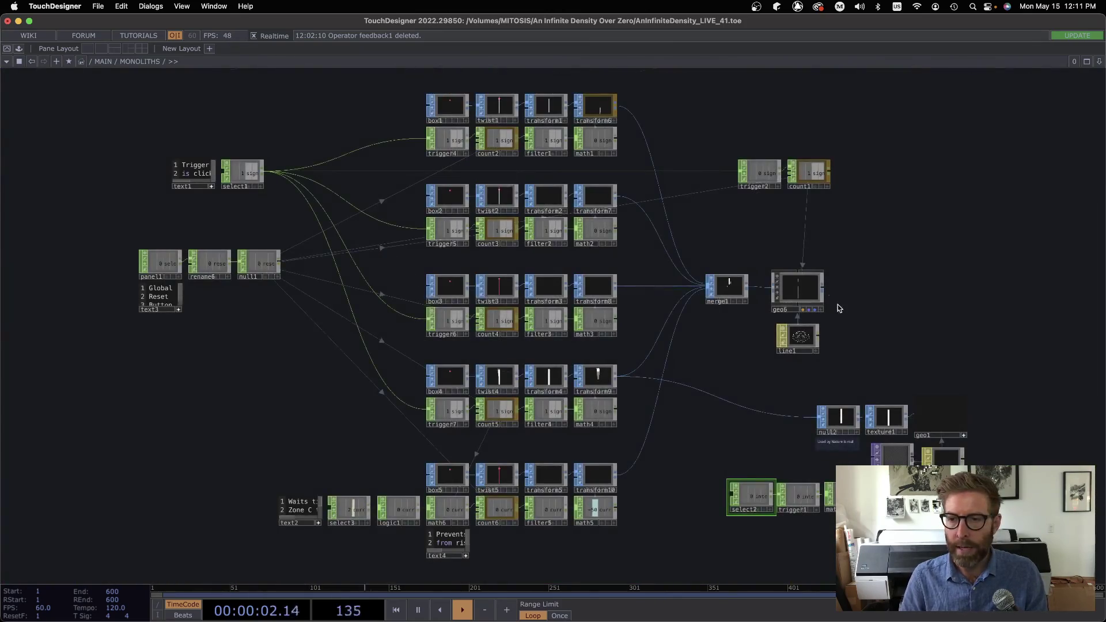
scroll(835, 305, up, 10)
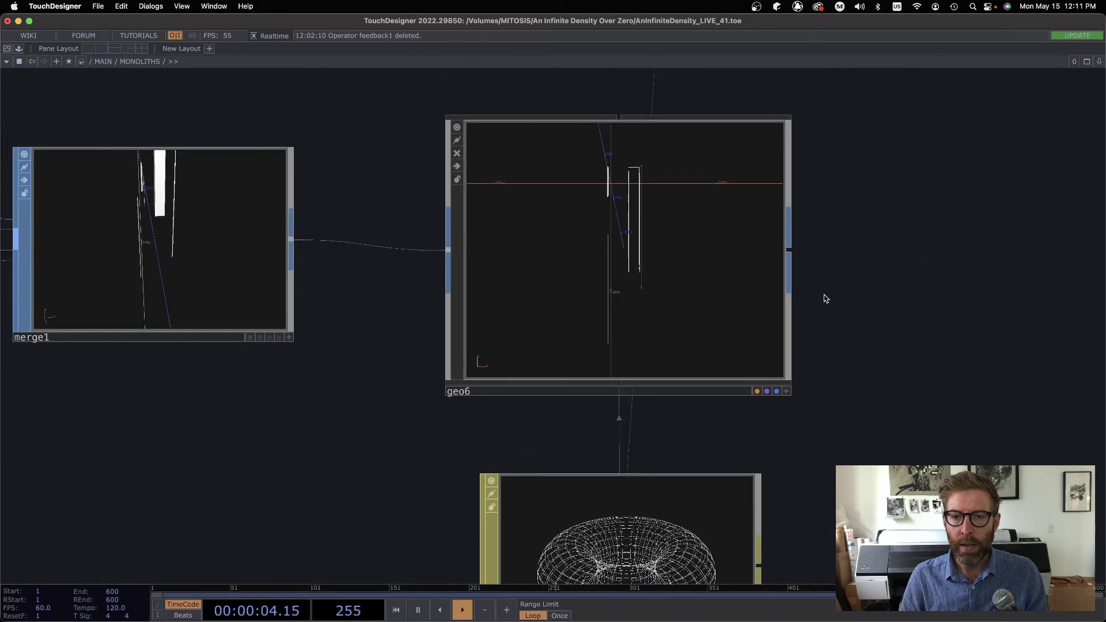
scroll(828, 295, up, 5)
drag(815, 468, 820, 540)
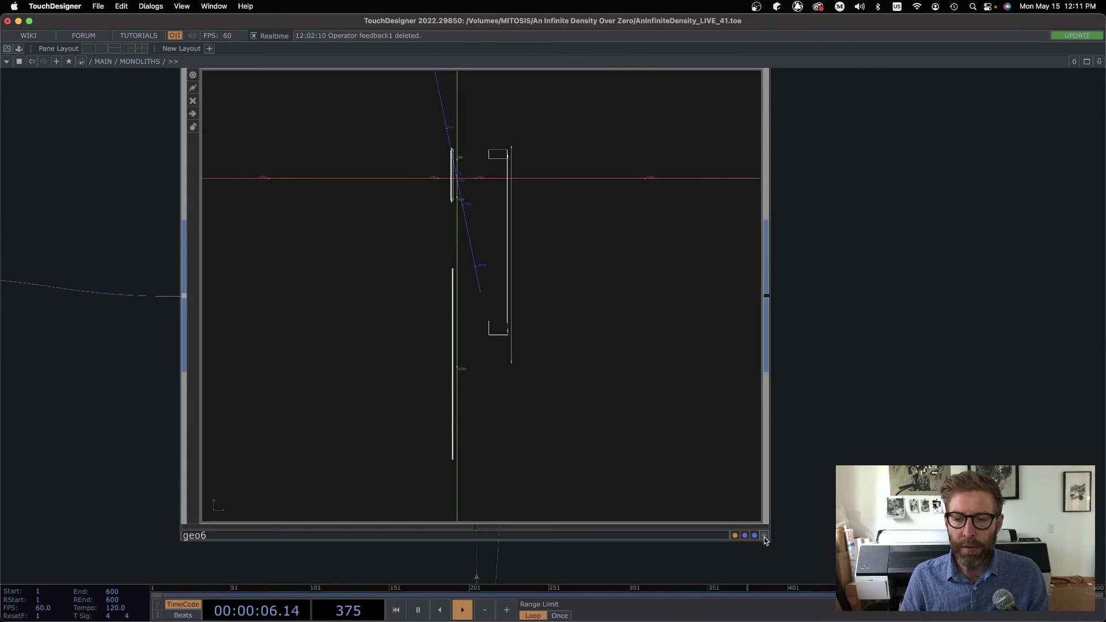
click(764, 537)
drag(703, 452, 584, 345)
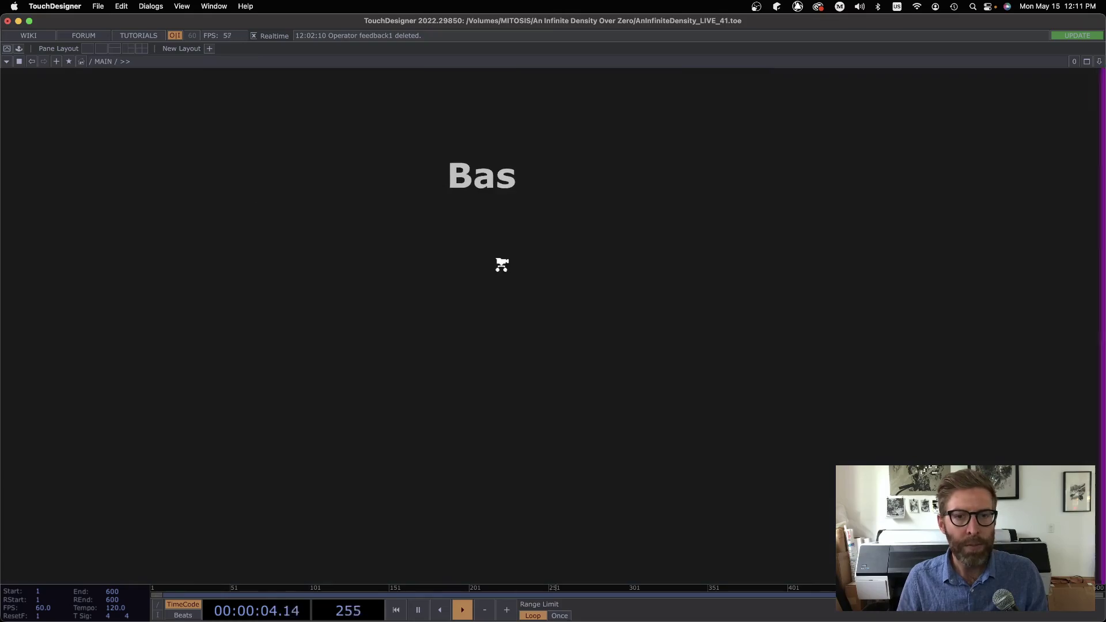
Step: Go back up to the MAIN network and check the monoliths in Perform Mode, exiting it again
scroll(501, 265, down, 10)
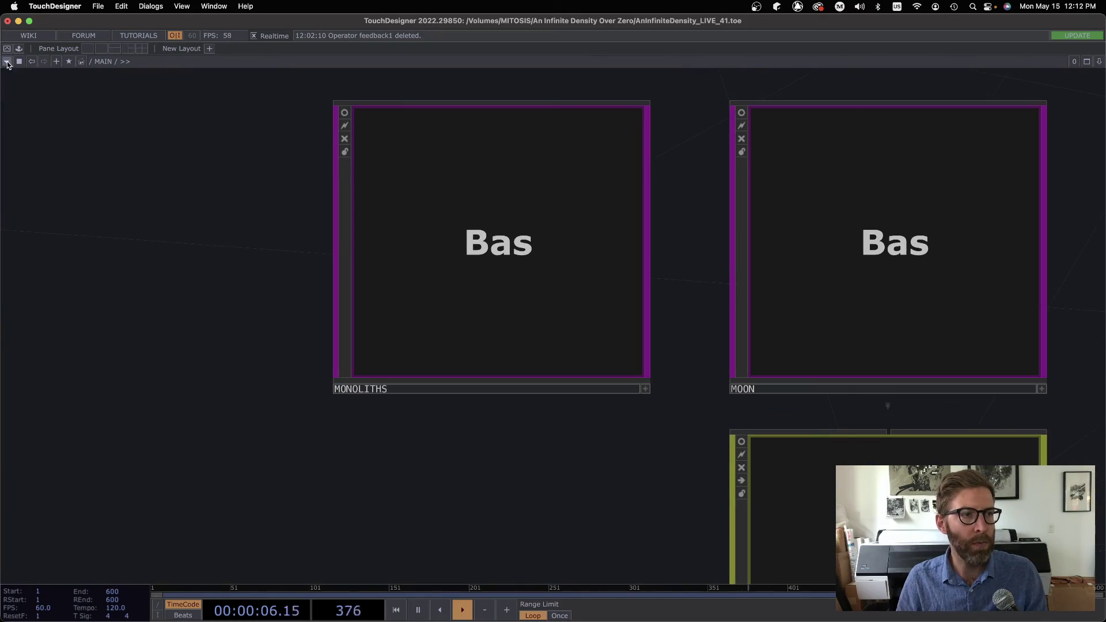
click(6, 48)
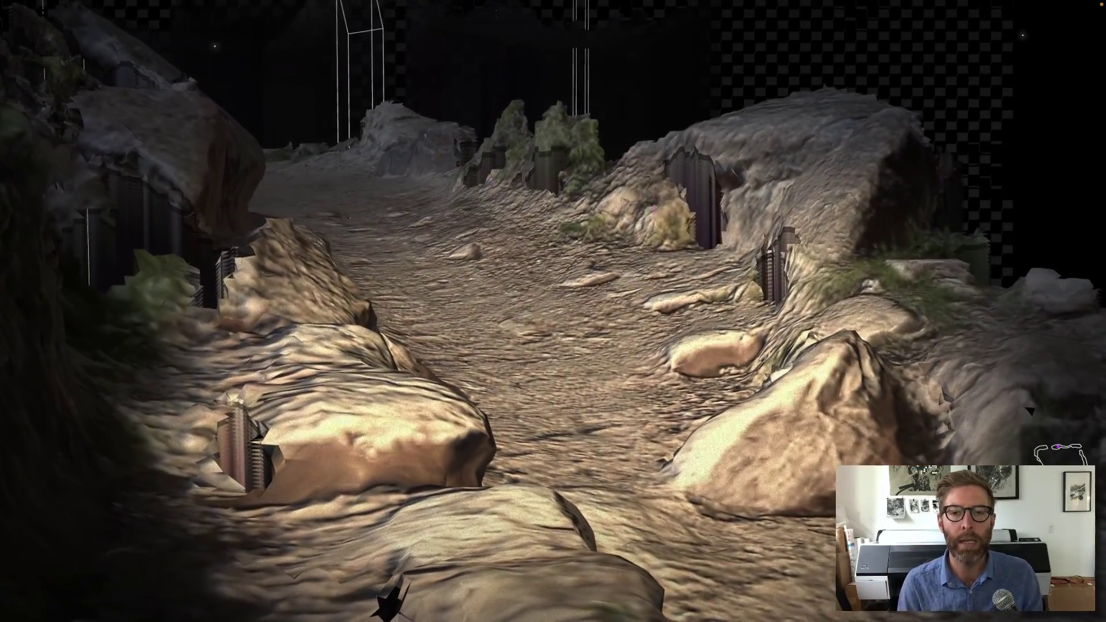
key(Escape)
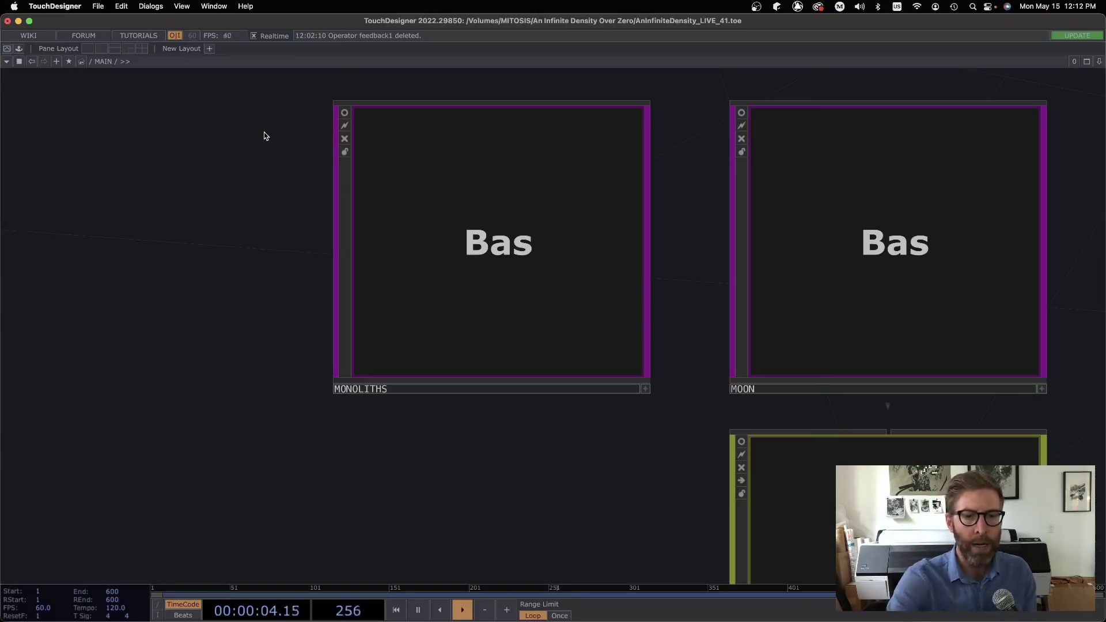
Step: Locate the render1 TOP in the MAIN network and examine its rendered image up close
scroll(399, 421, down, 10)
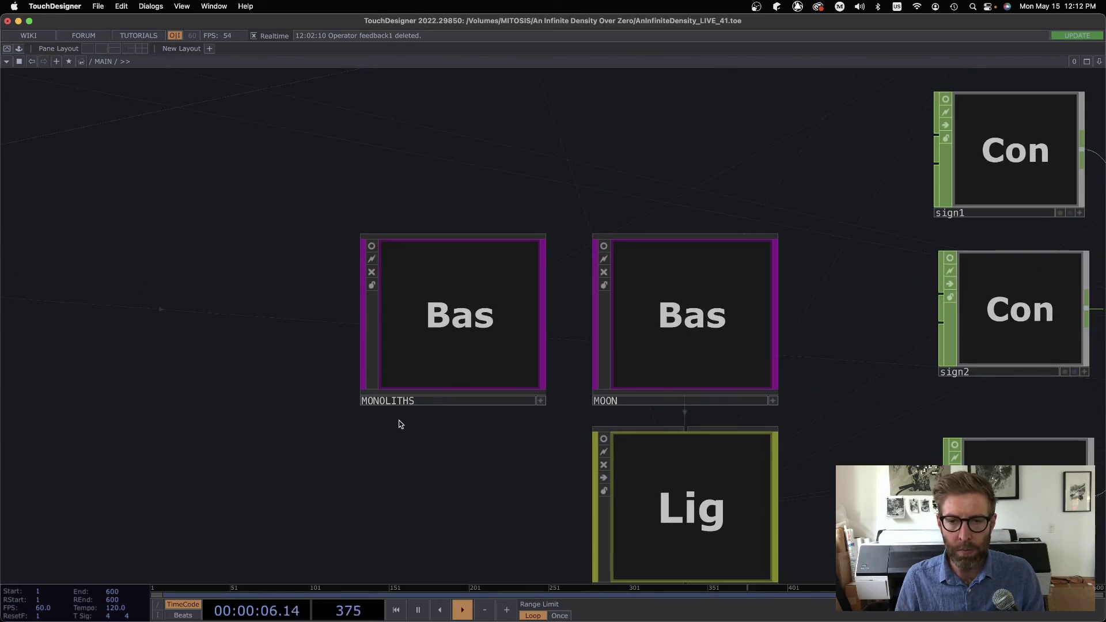
drag(488, 338, 486, 399)
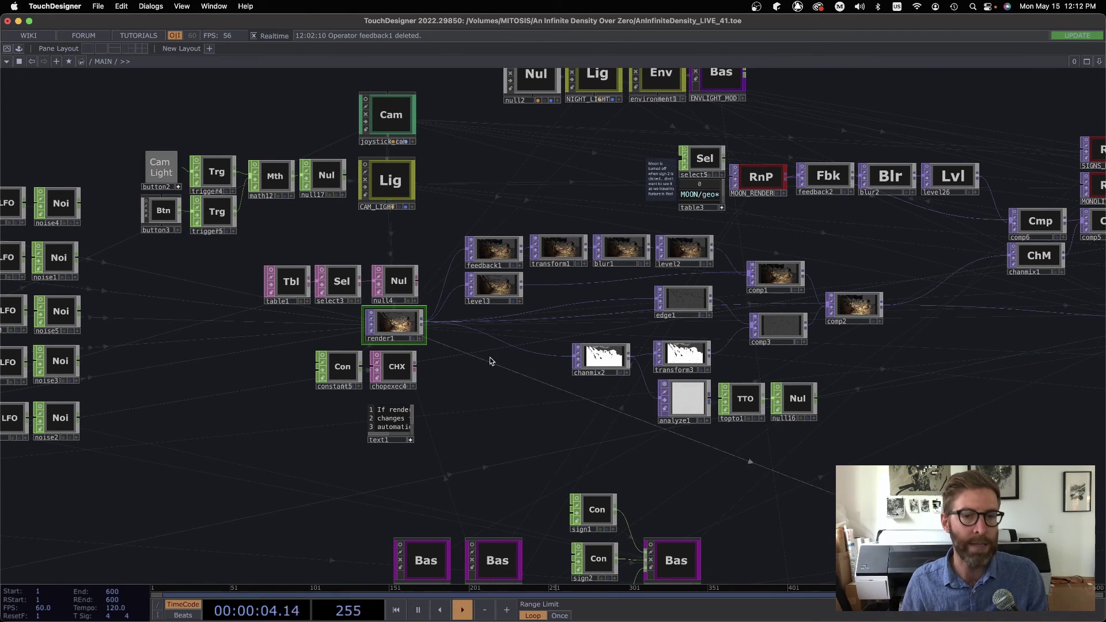
scroll(385, 324, up, 15)
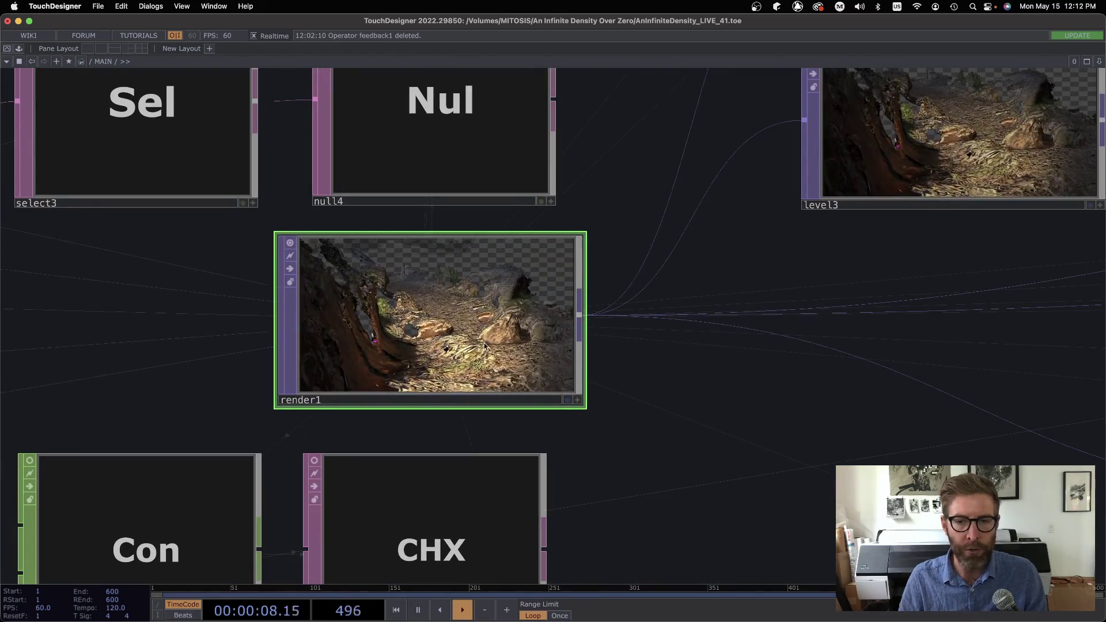
Step: Examine the feedback chain from feedback1 through transform1 and blur1 to level2
drag(831, 292, 411, 503)
drag(750, 377, 627, 406)
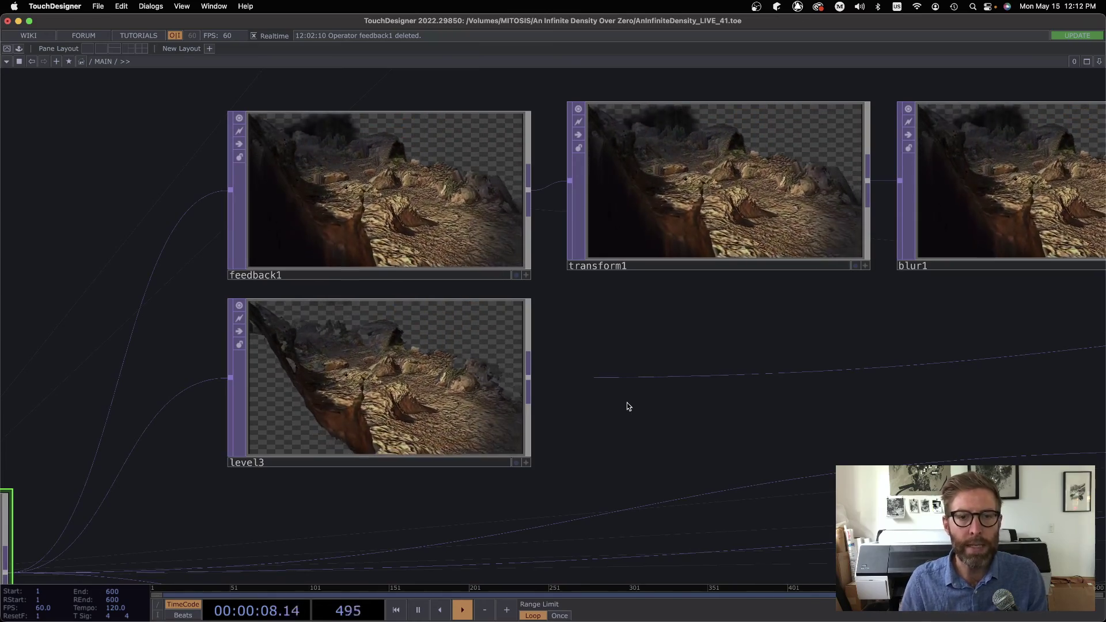
middle_drag(687, 391, 642, 385)
drag(641, 385, 410, 364)
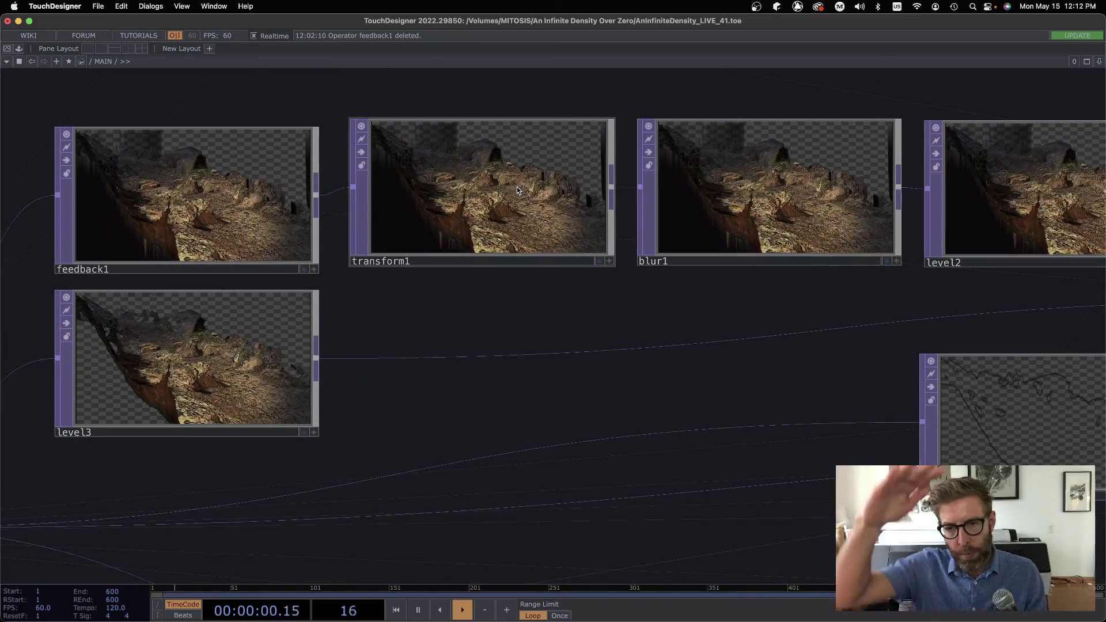
scroll(552, 227, down, 3)
drag(582, 327, 361, 289)
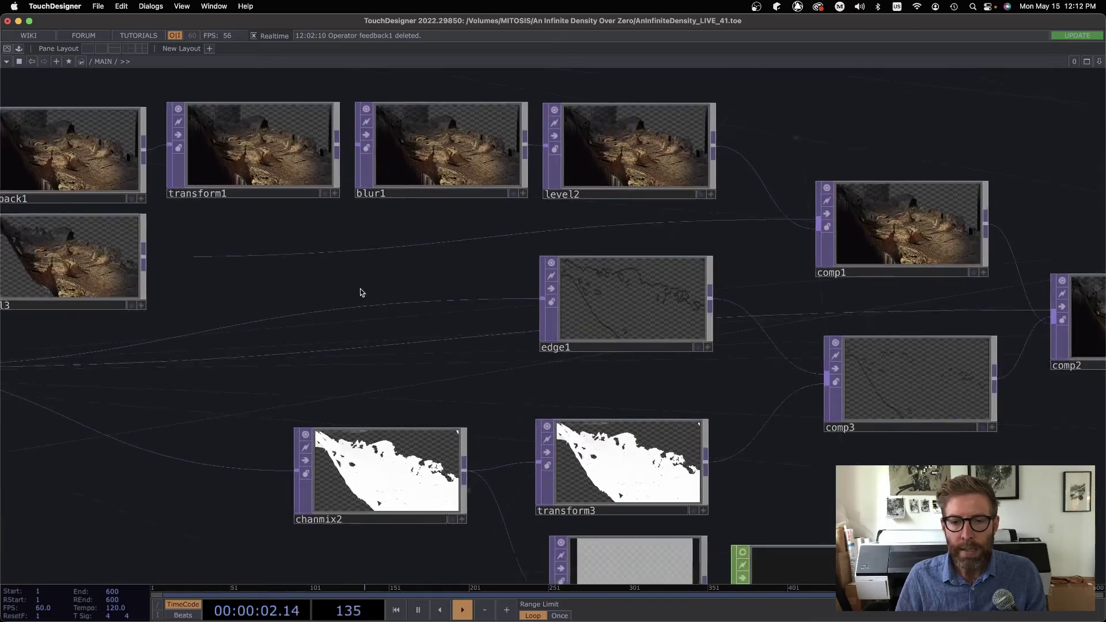
Step: Follow the comp1 and comp3 branches to comp2 and examine its composited image
scroll(359, 294, down, 3)
drag(679, 392, 346, 320)
scroll(672, 262, up, 3)
scroll(672, 259, up, 5)
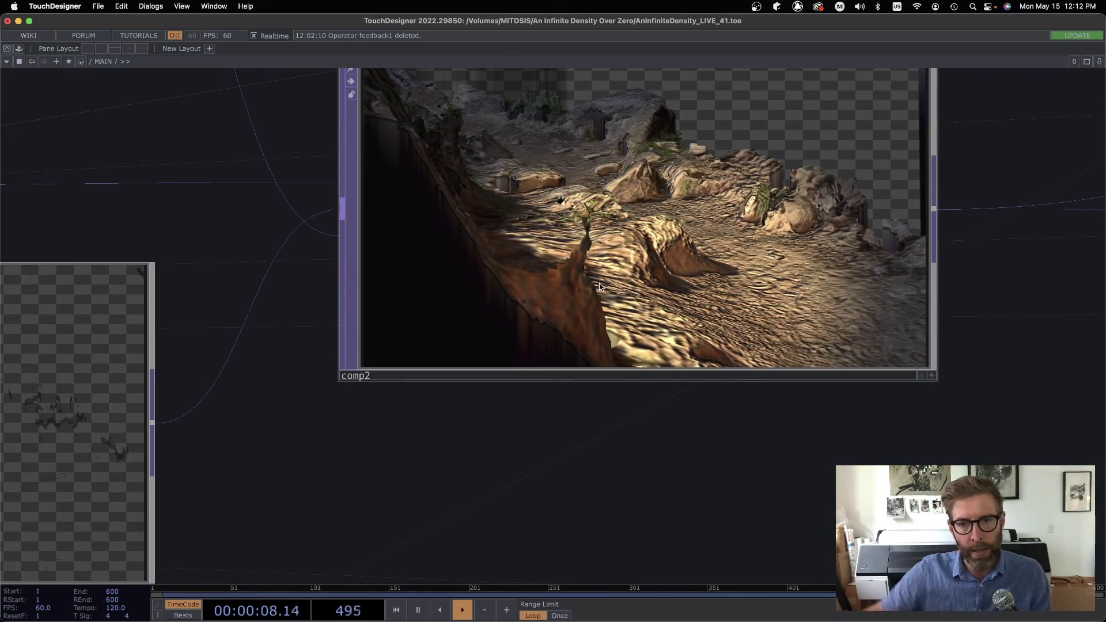
scroll(606, 435, down, 5)
scroll(691, 461, down, 6)
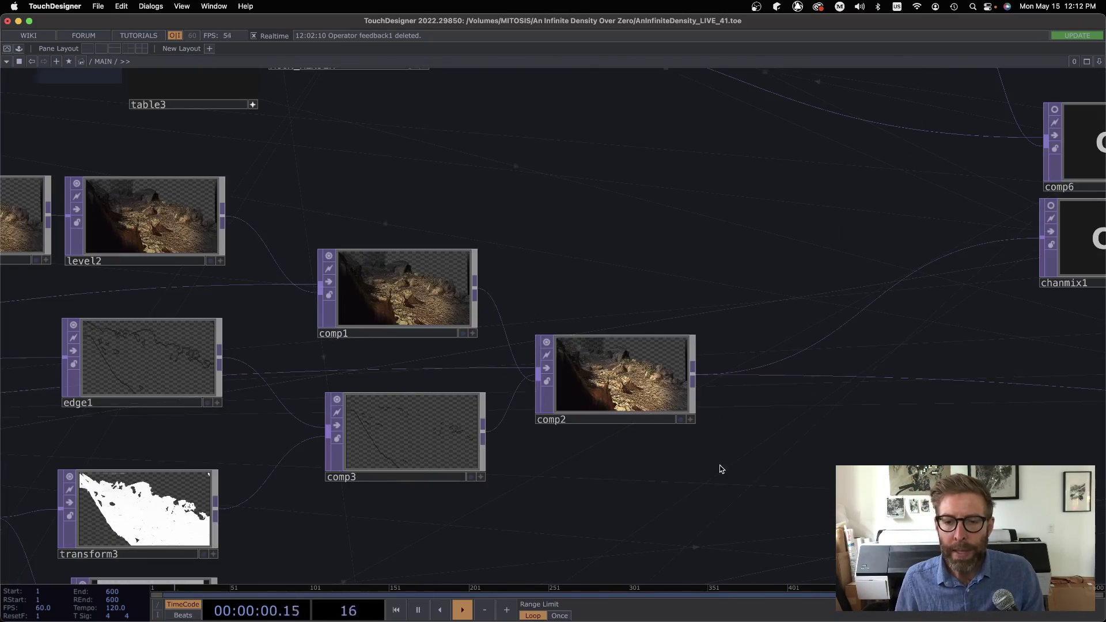
Step: Select the MONOLITHS_RENDER render pass, turn on its viewer, and show its parameters
scroll(670, 490, down, 3)
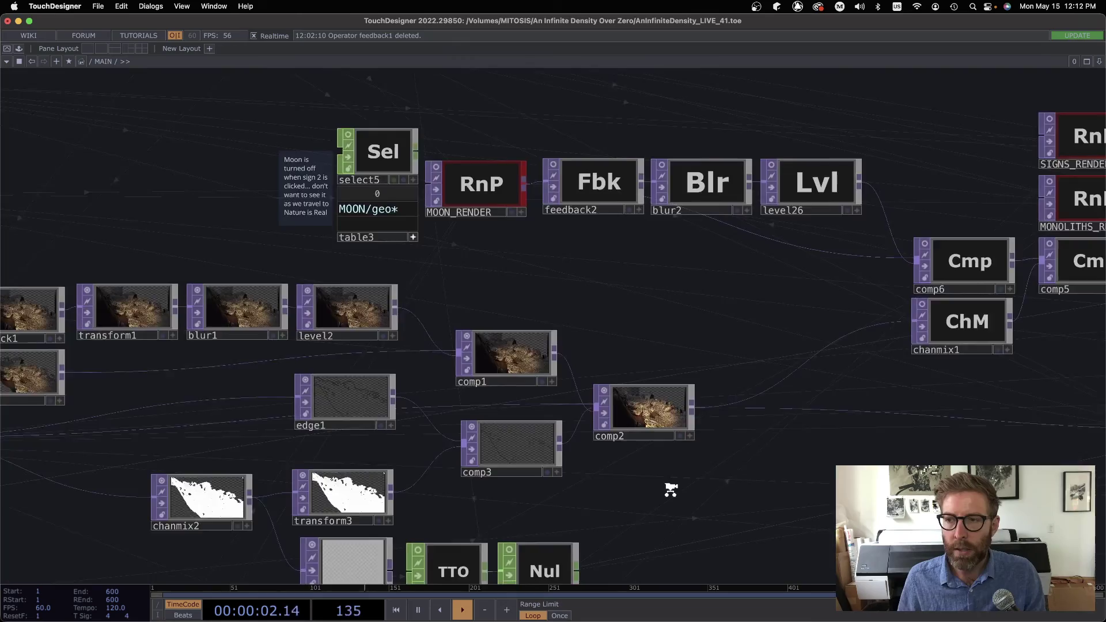
drag(711, 478, 355, 511)
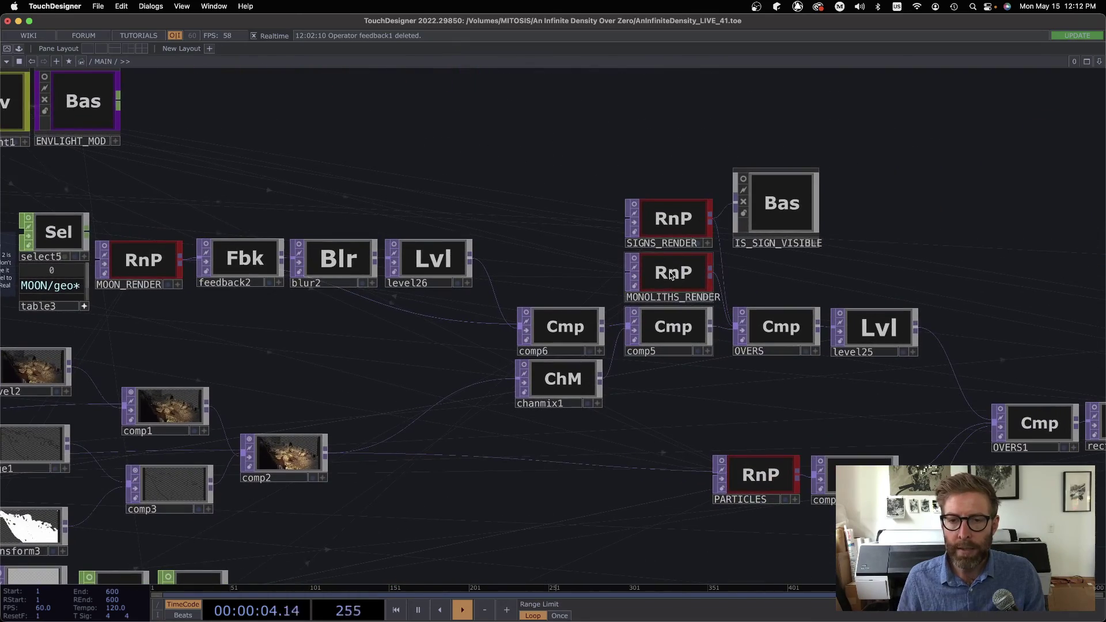
scroll(674, 285, up, 8)
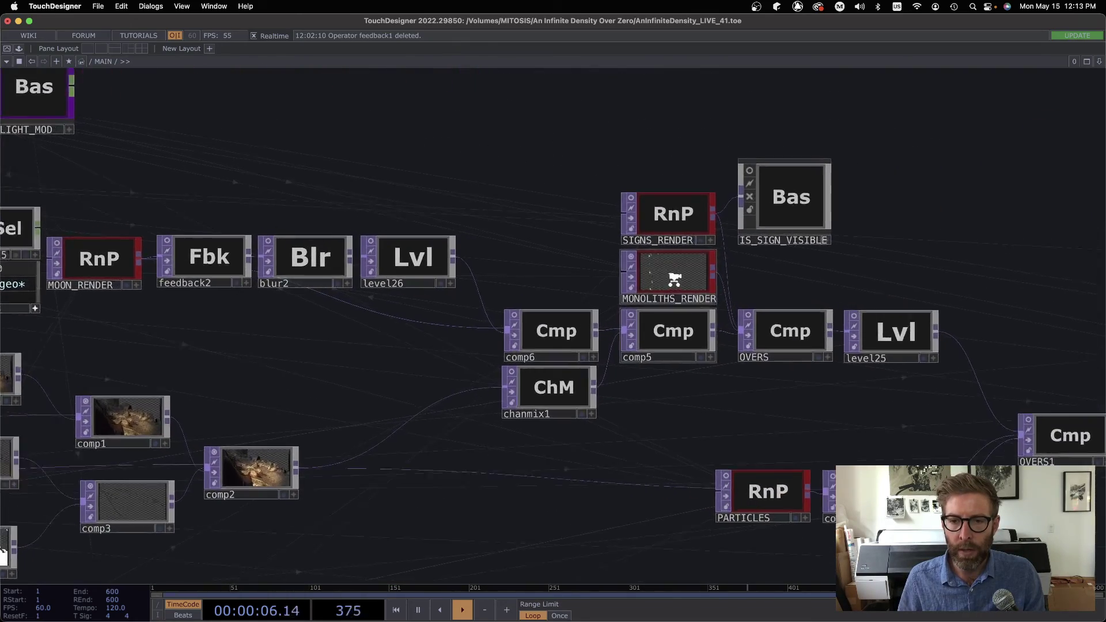
scroll(671, 282, down, 3)
click(672, 286)
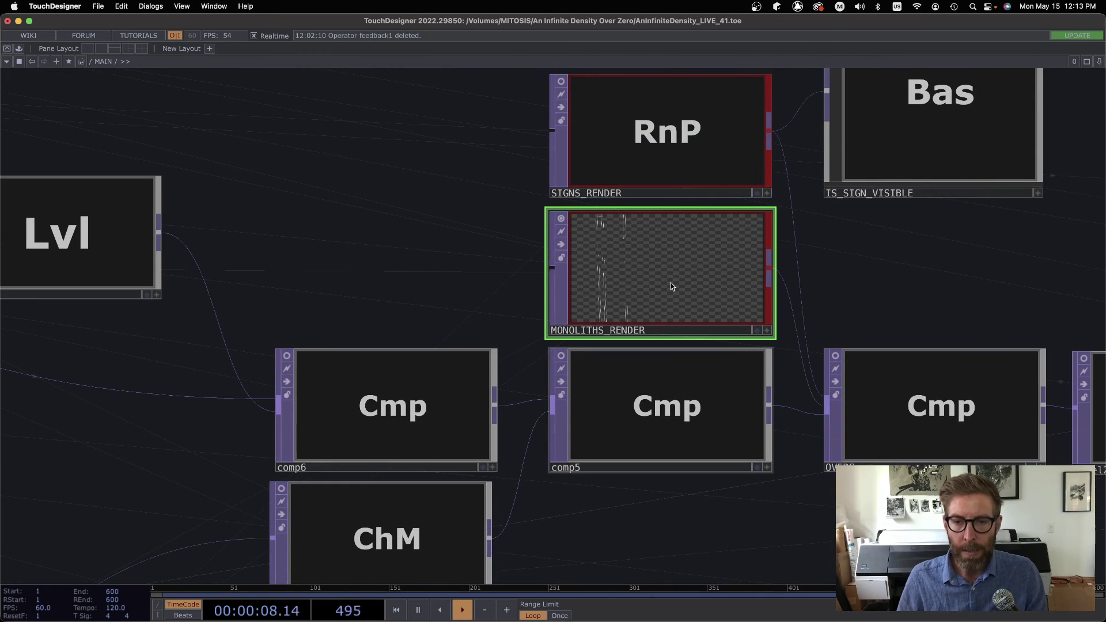
key(p)
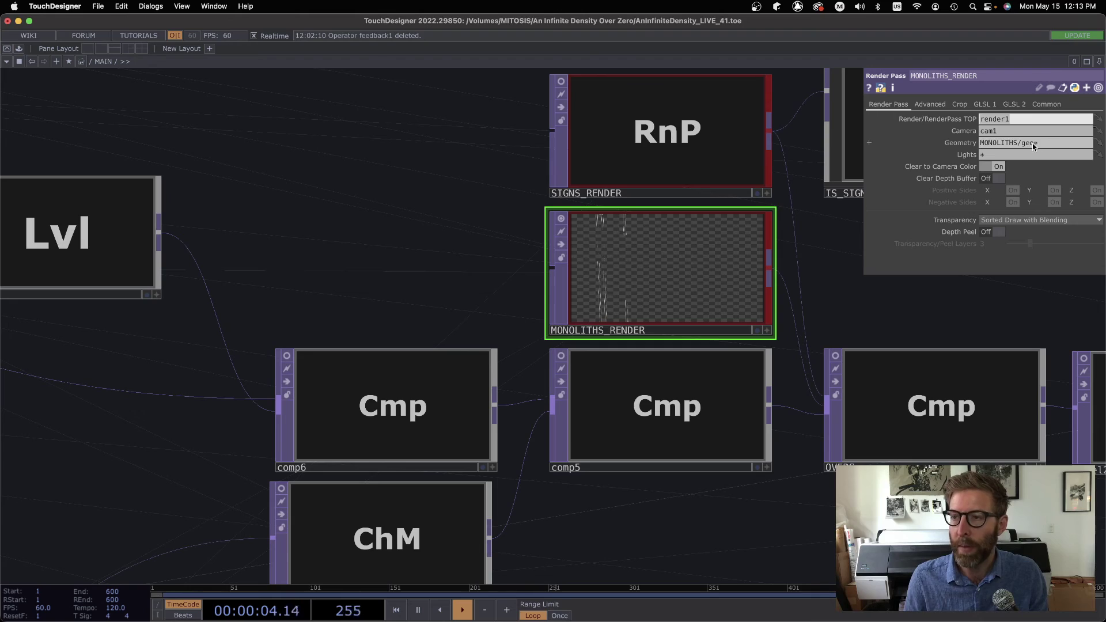
Step: Enter the MONOLITHS component again and view the geo6 geometry from another angle
scroll(461, 417, down, 5)
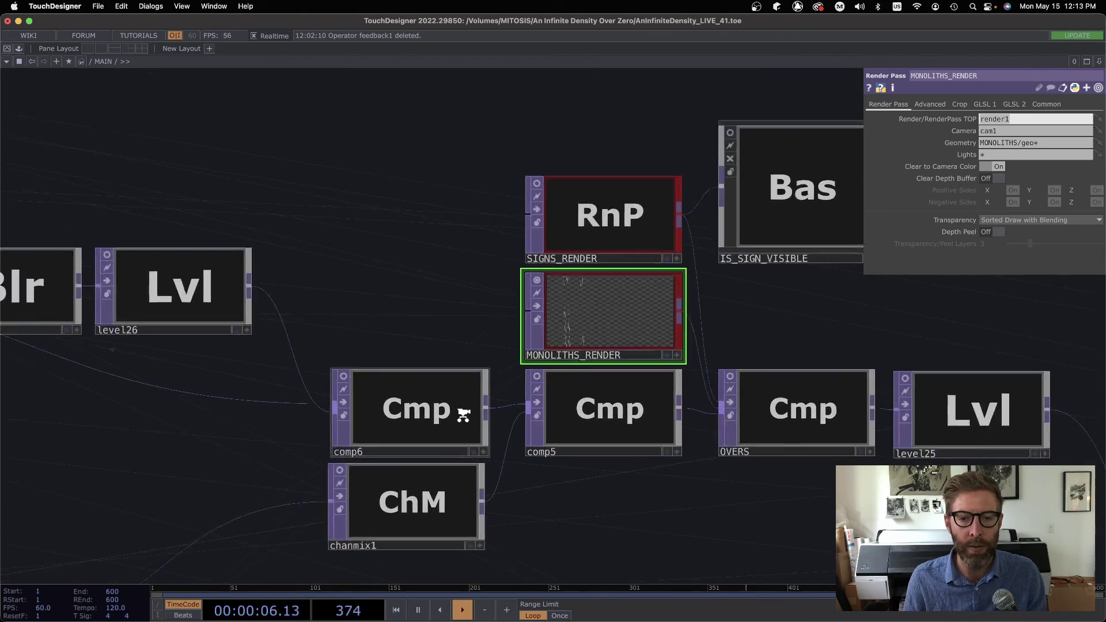
drag(364, 501, 769, 146)
scroll(301, 361, up, 8)
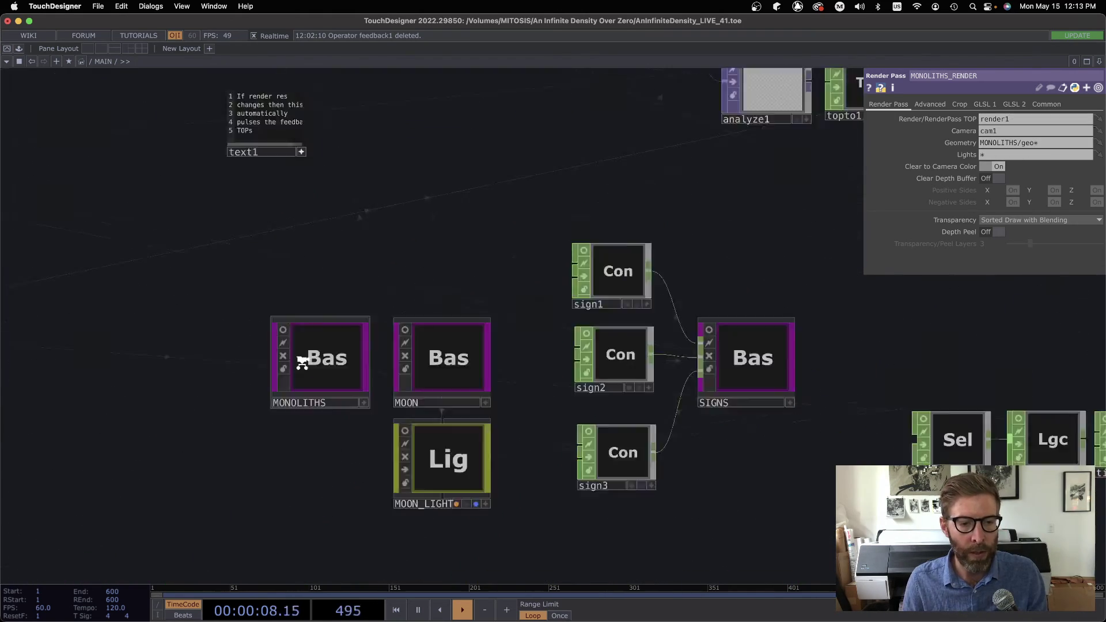
scroll(703, 299, up, 2)
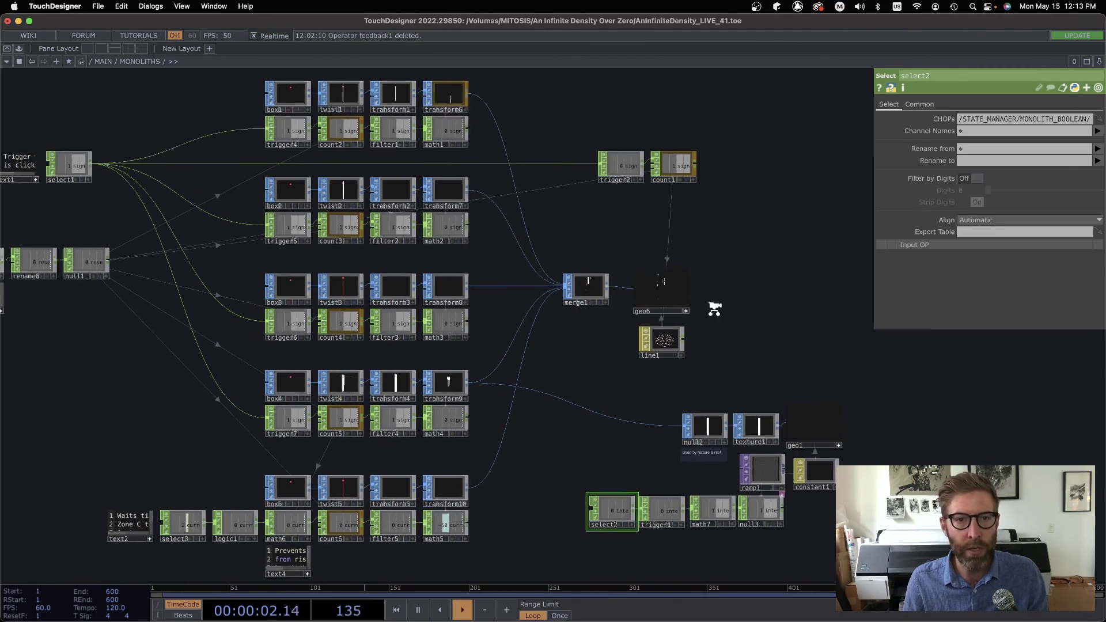
scroll(702, 310, up, 10)
scroll(701, 310, up, 2)
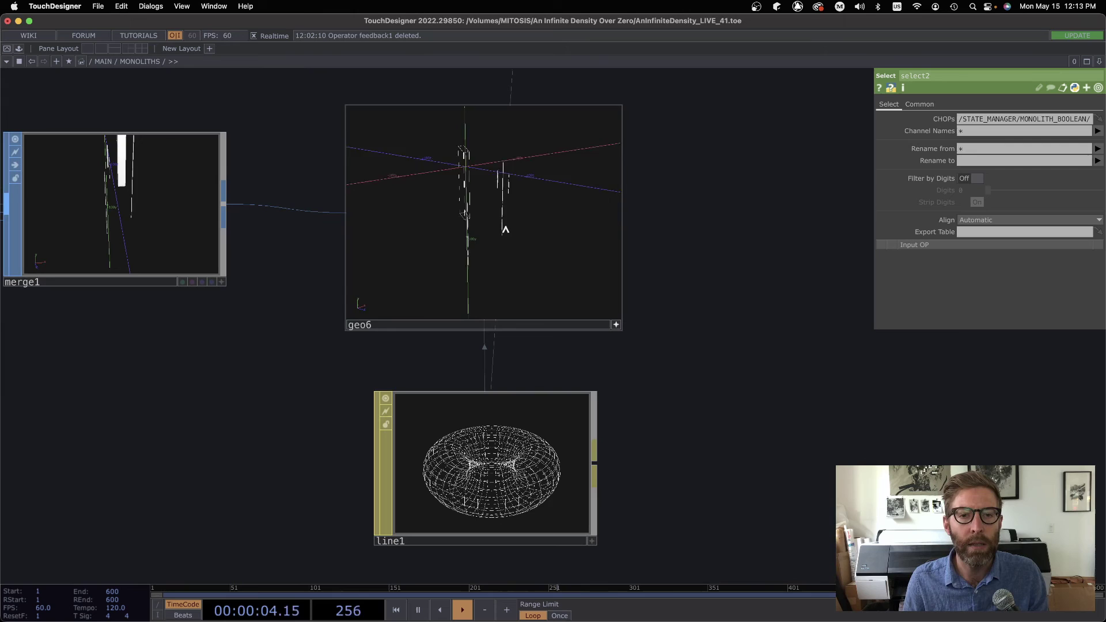
drag(479, 225, 474, 231)
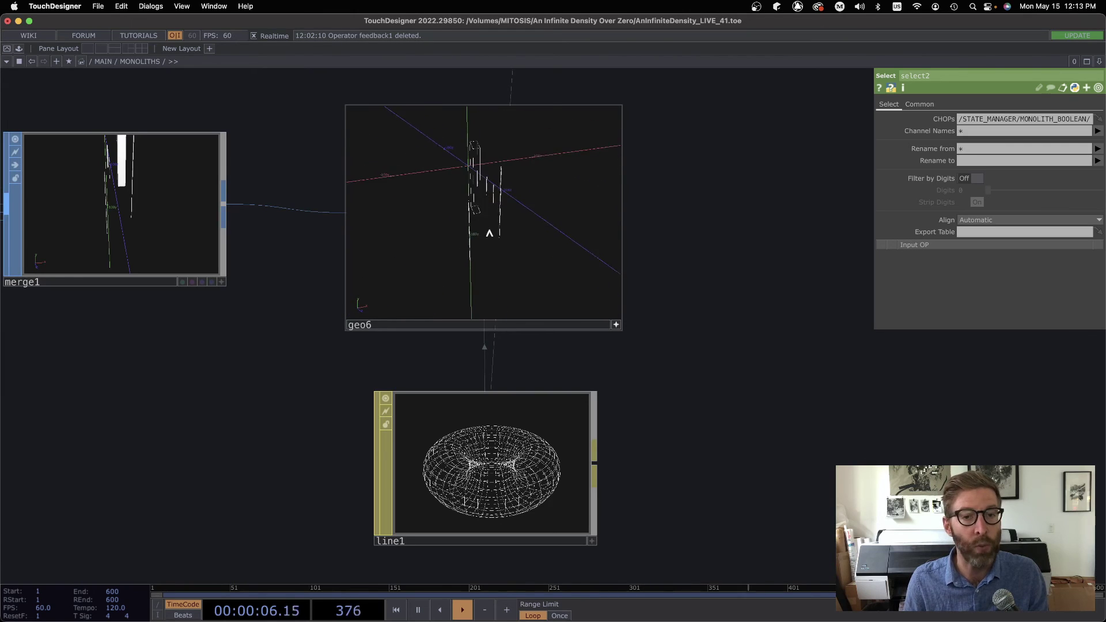
Step: Return to the MAIN network and locate the MONOLITHS_RENDER render pass beside the comp5 and OVERS composites
scroll(737, 265, down, 5)
scroll(747, 285, up, 6)
scroll(741, 284, down, 3)
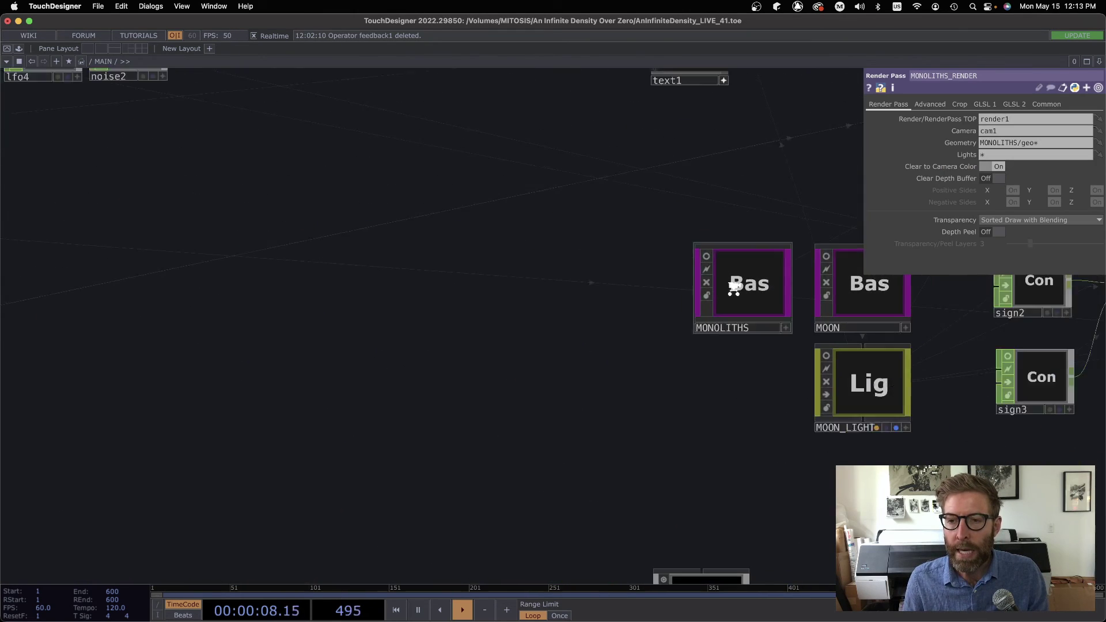
scroll(733, 288, down, 2)
drag(770, 222, 537, 363)
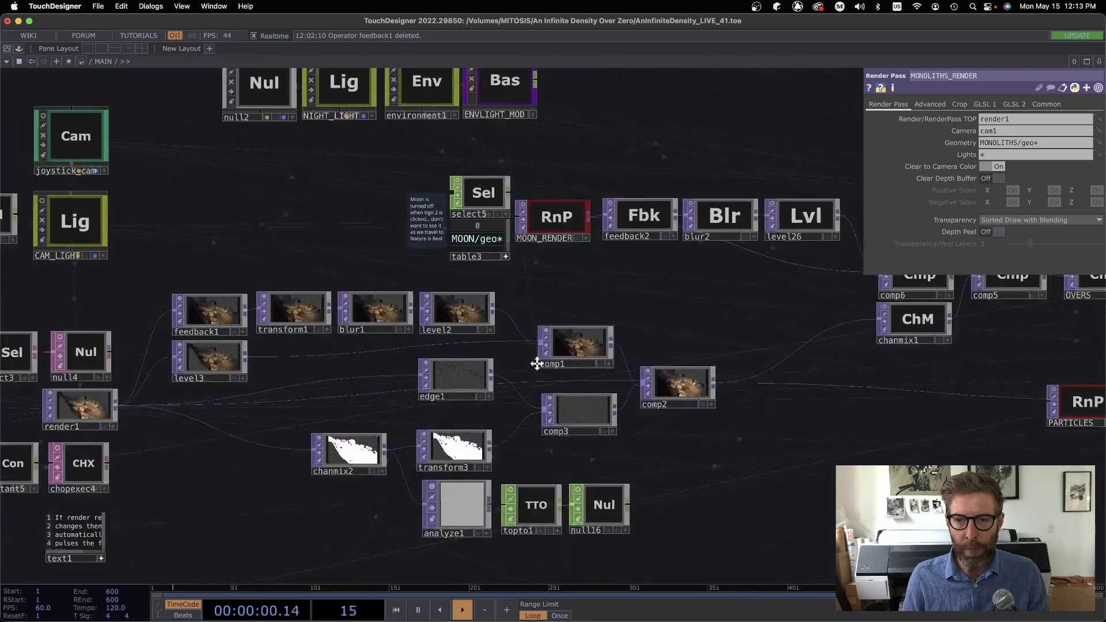
scroll(536, 363, right, 10)
scroll(672, 355, up, 3)
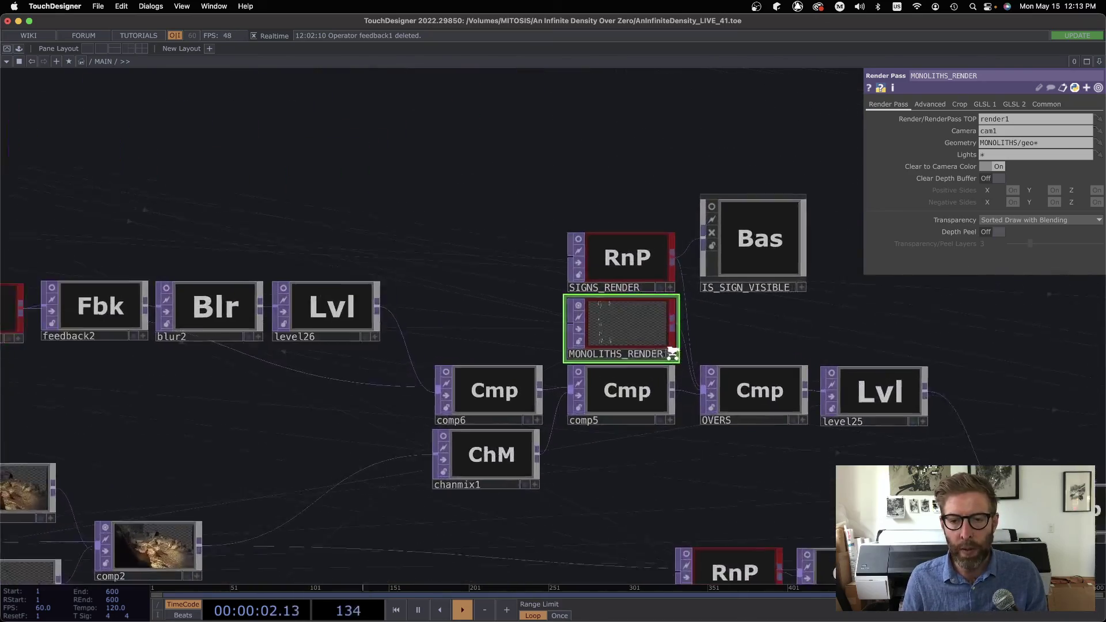
Step: Toggle Clear to Camera Color and Clear Depth Buffer on MONOLITHS_RENDER to compare the render, ending with the original settings
scroll(624, 329, up, 6)
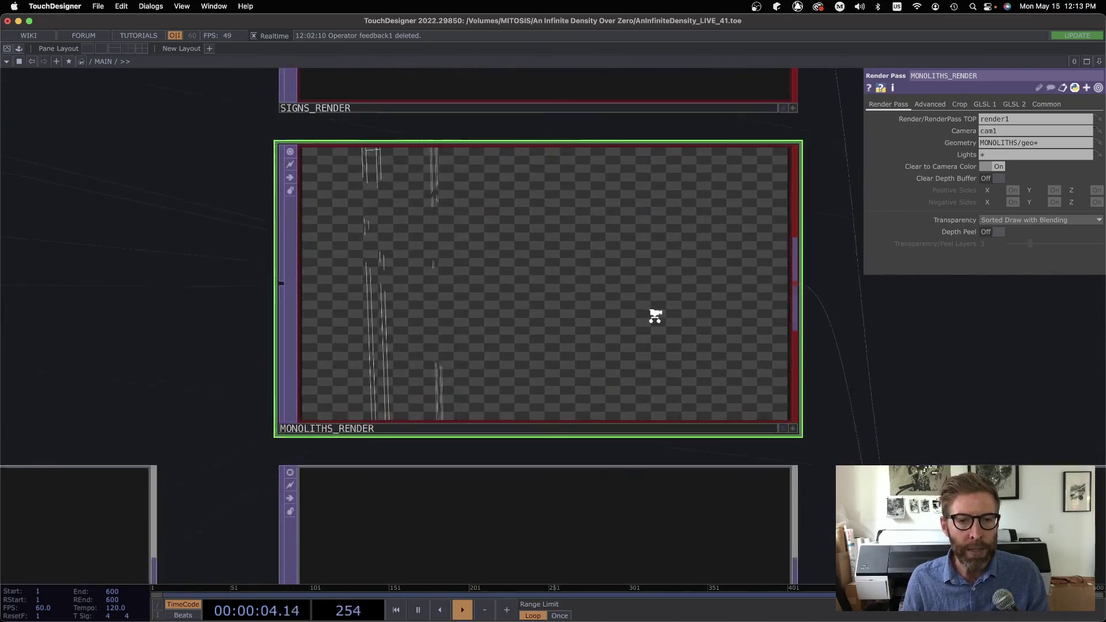
scroll(655, 316, up, 2)
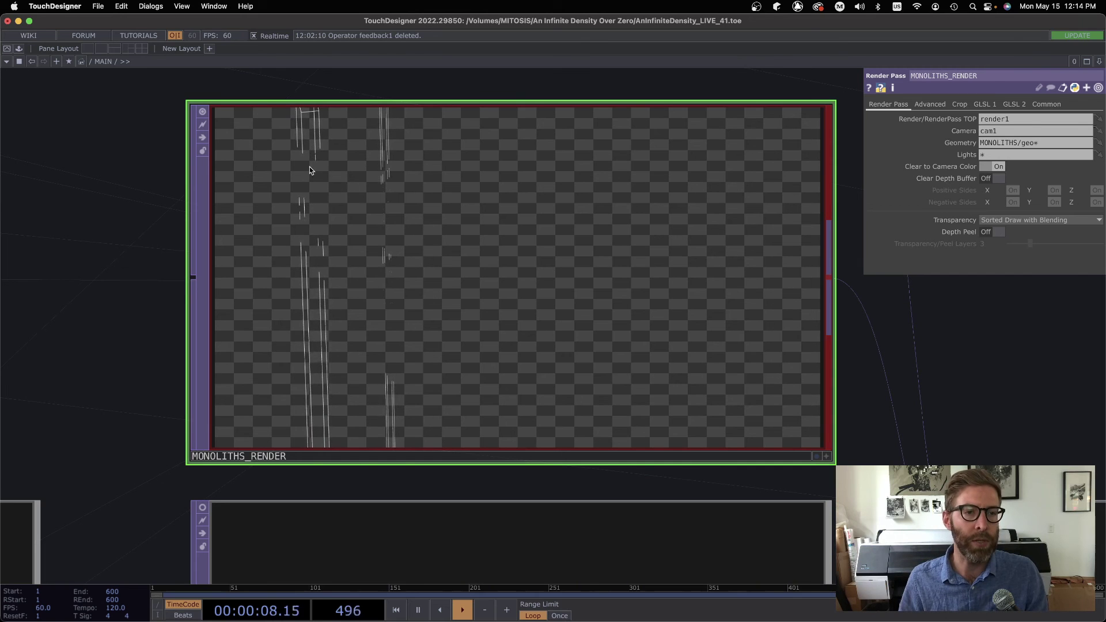
click(997, 165)
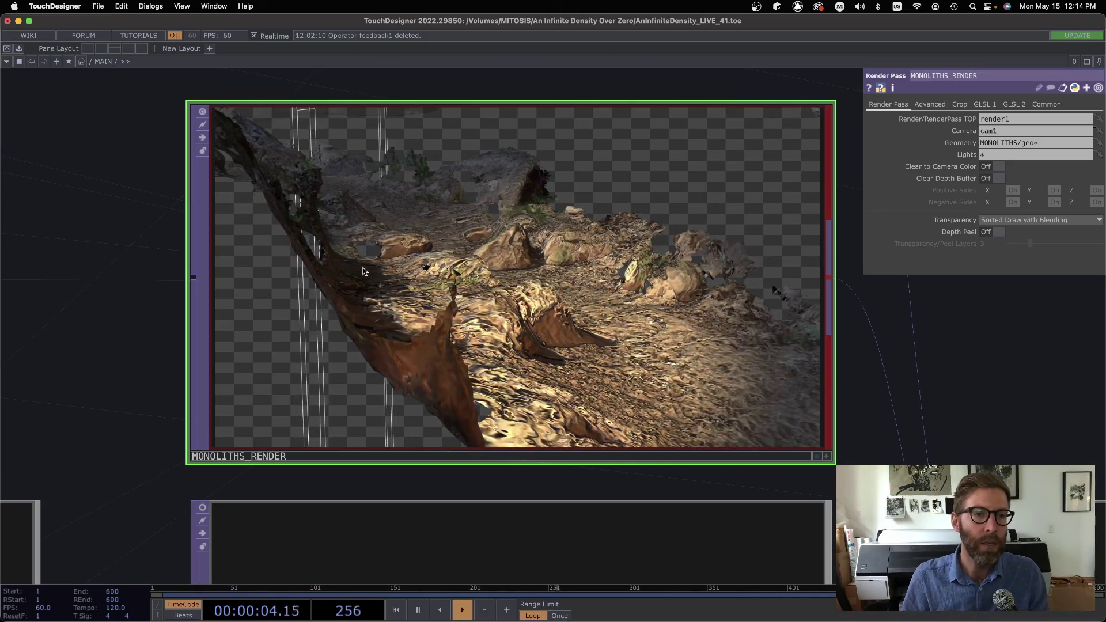
click(999, 167)
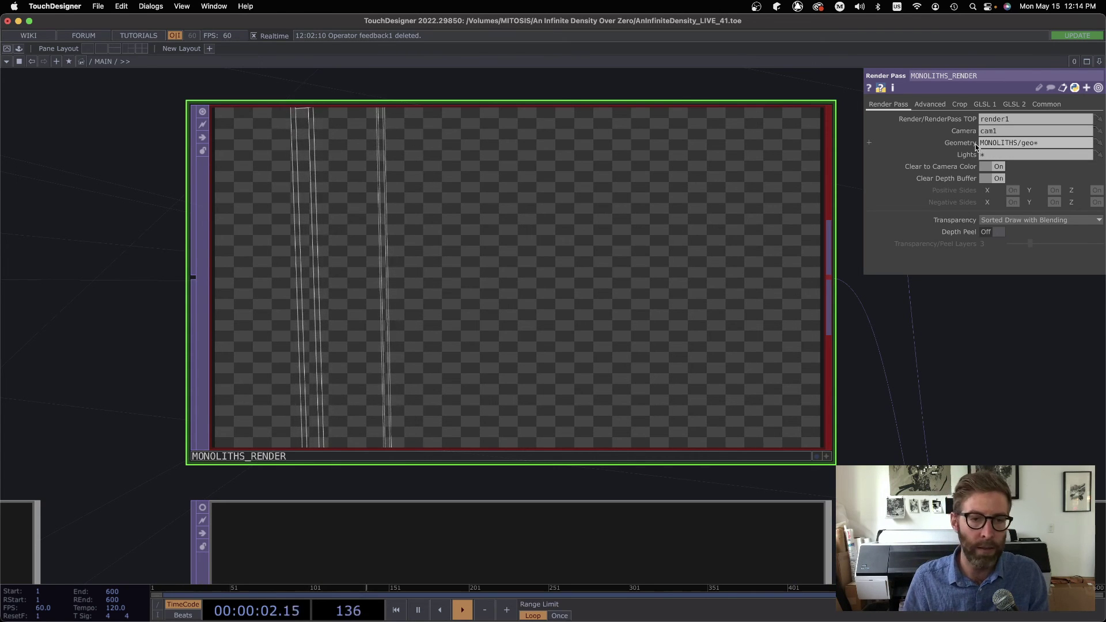
click(999, 178)
Step: Find the RENDER_PASS_DEMO component in the MAIN network and enter it
scroll(905, 409, down, 8)
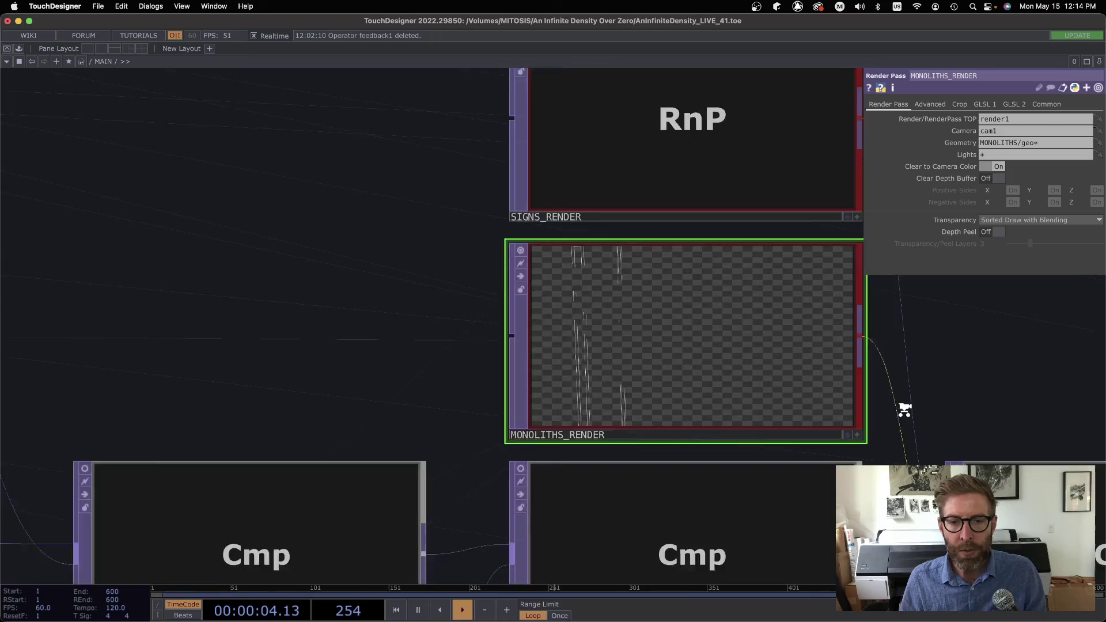
drag(627, 415, 657, 263)
scroll(509, 341, down, 2)
drag(484, 440, 493, 375)
scroll(634, 338, down, 3)
drag(322, 521, 570, 151)
scroll(486, 397, down, 10)
scroll(487, 398, left, 5)
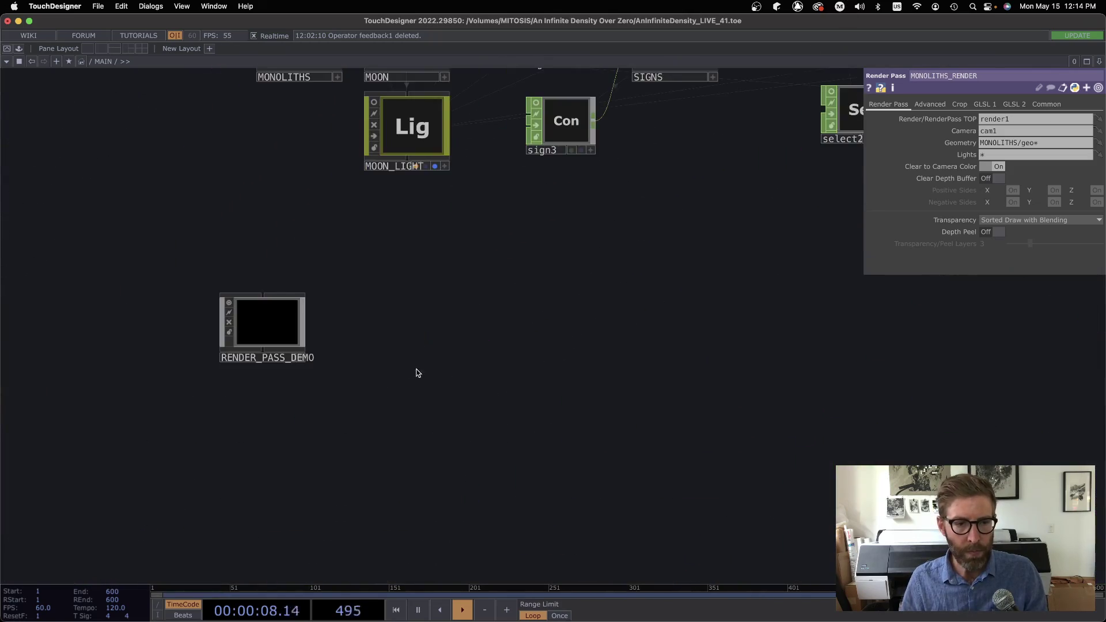
scroll(275, 327, up, 10)
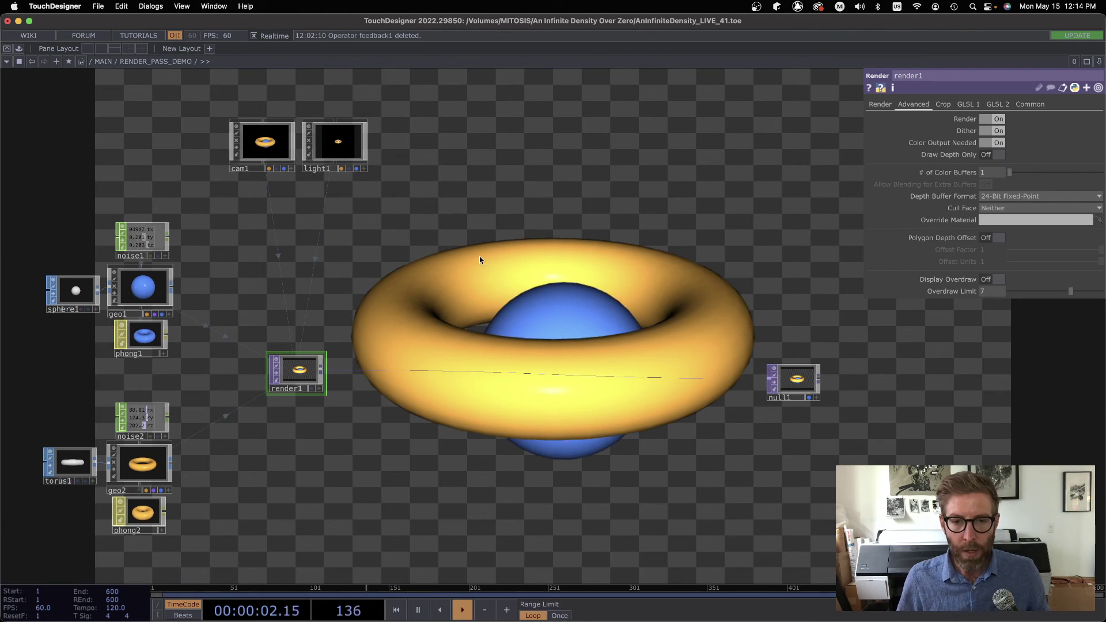
Step: Hide the parameters and look over how the sphere and torus geometries feed render1
key(p)
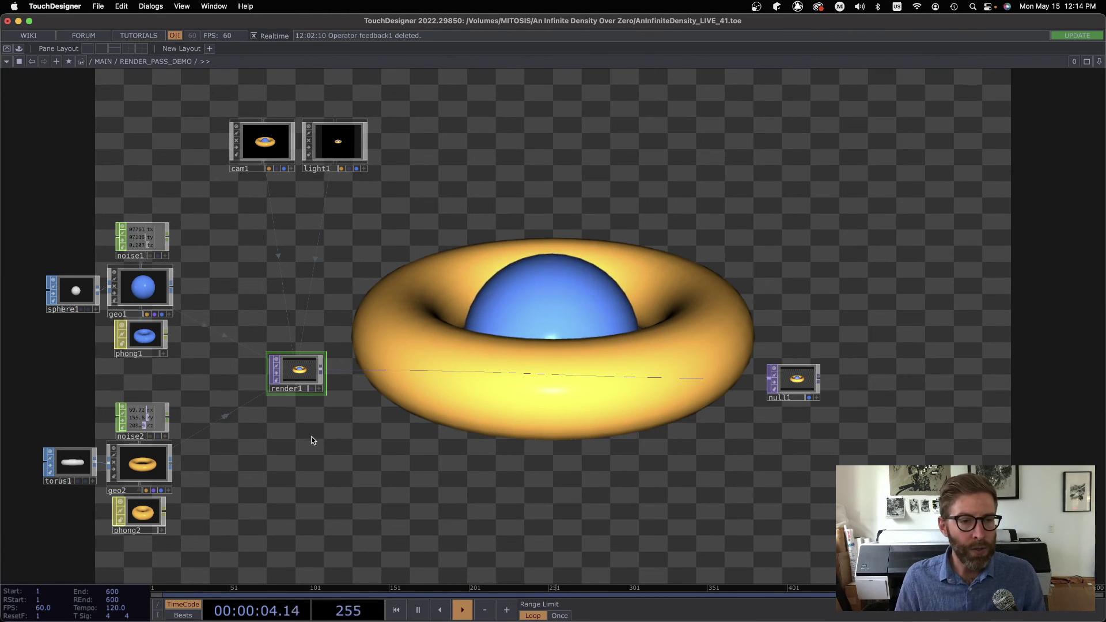
drag(329, 436, 467, 386)
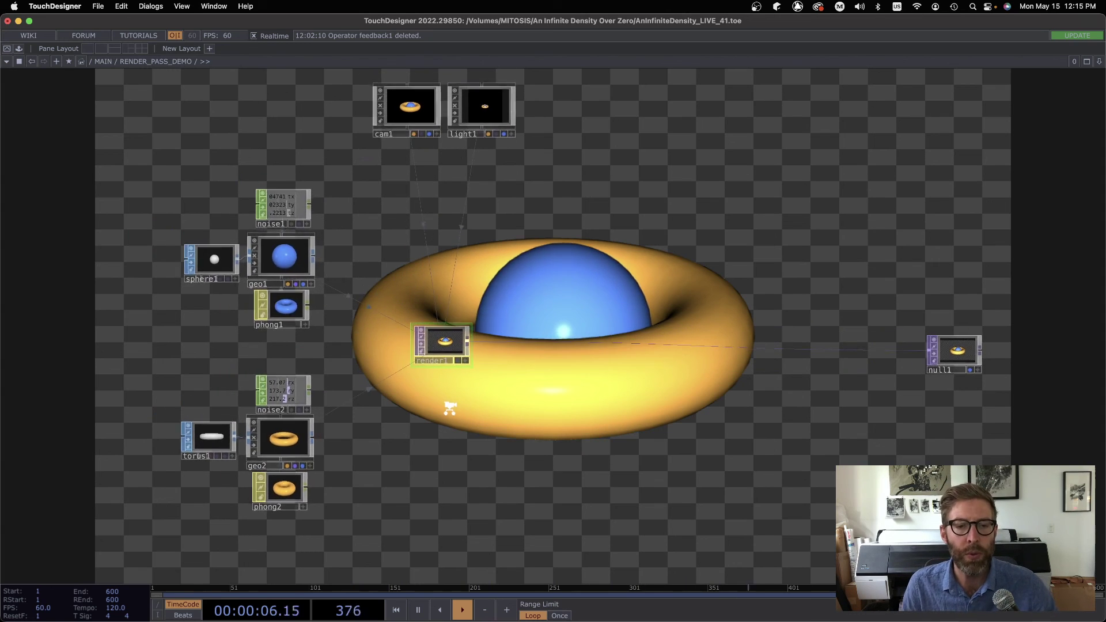
scroll(452, 409, up, 5)
scroll(443, 403, down, 3)
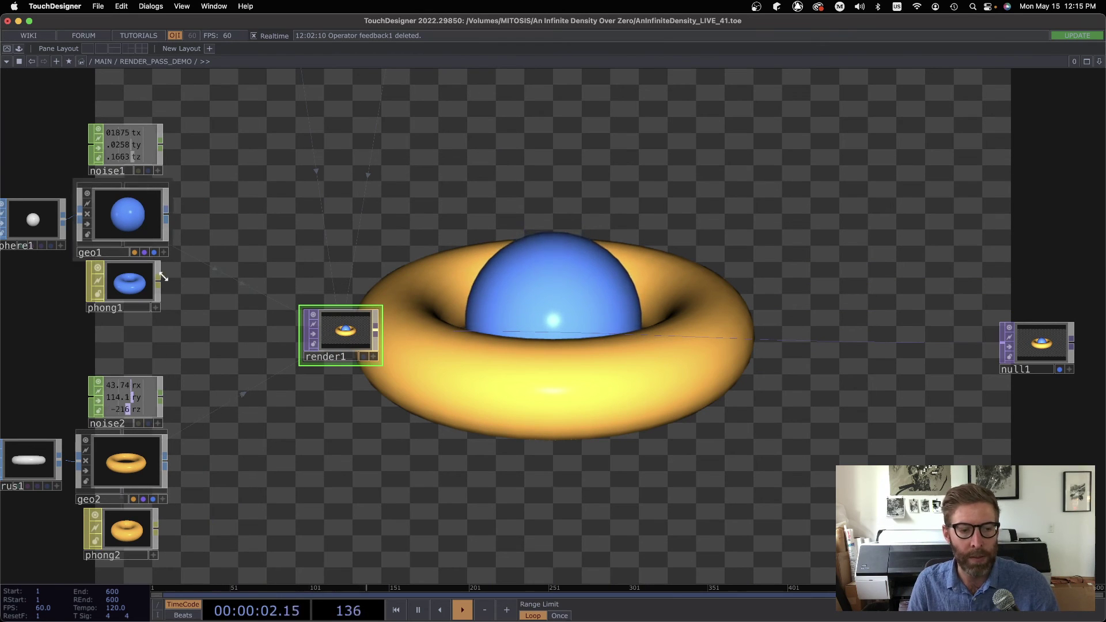
mouse_move(421, 462)
mouse_down()
mouse_move(395, 469)
mouse_move(461, 503)
mouse_move(447, 459)
mouse_move(433, 456)
mouse_up()
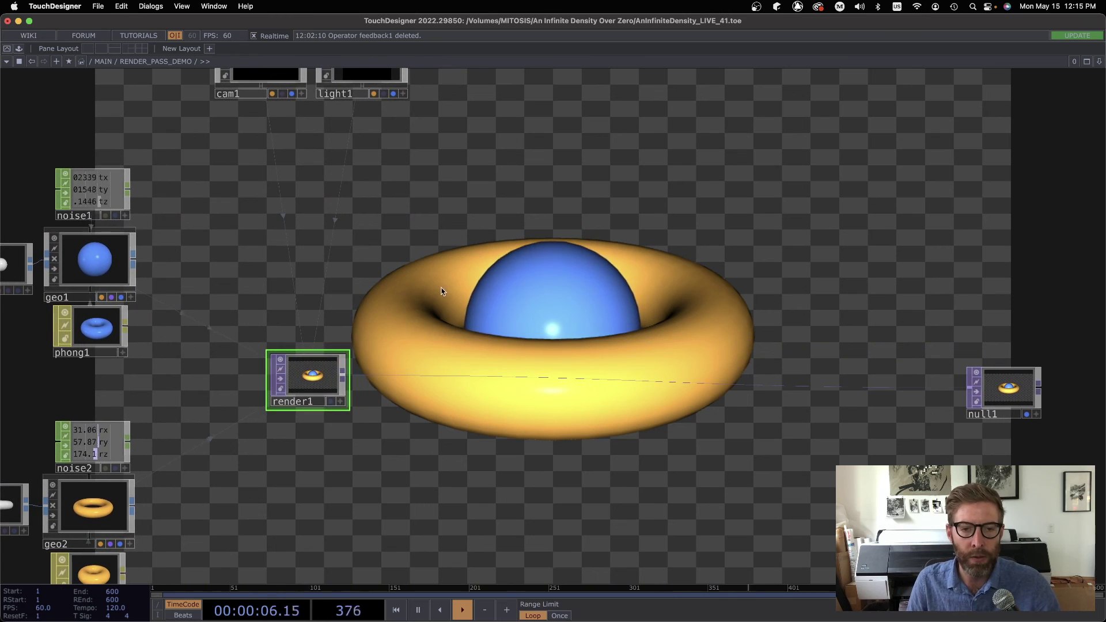
Step: Add a Feedback TOP above render1 and append a Level TOP to its output
key(Tab)
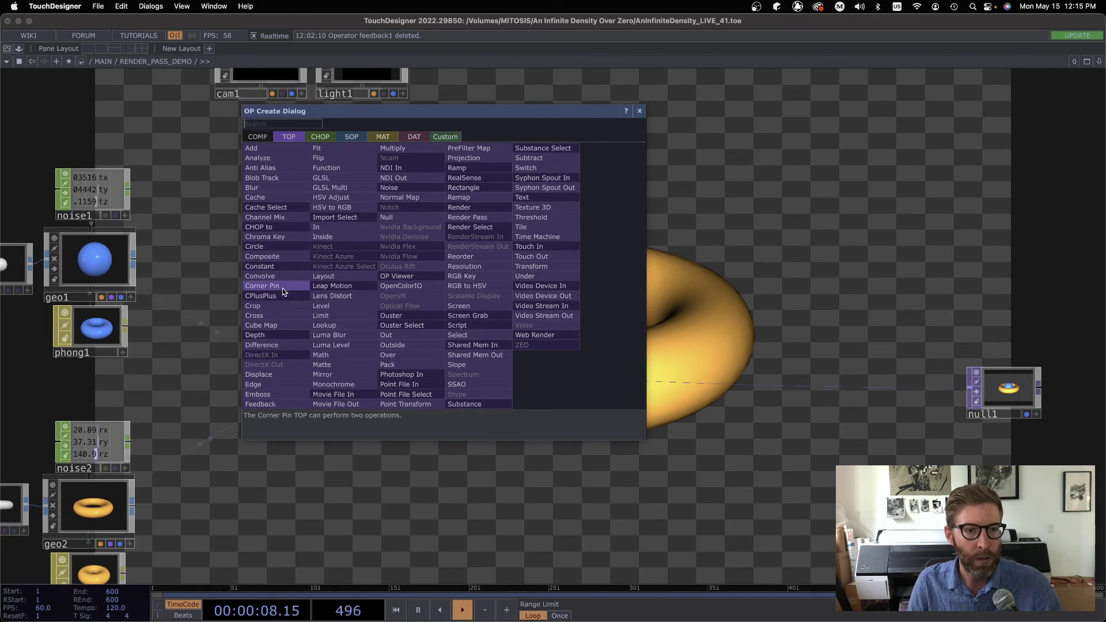
click(265, 404)
click(455, 248)
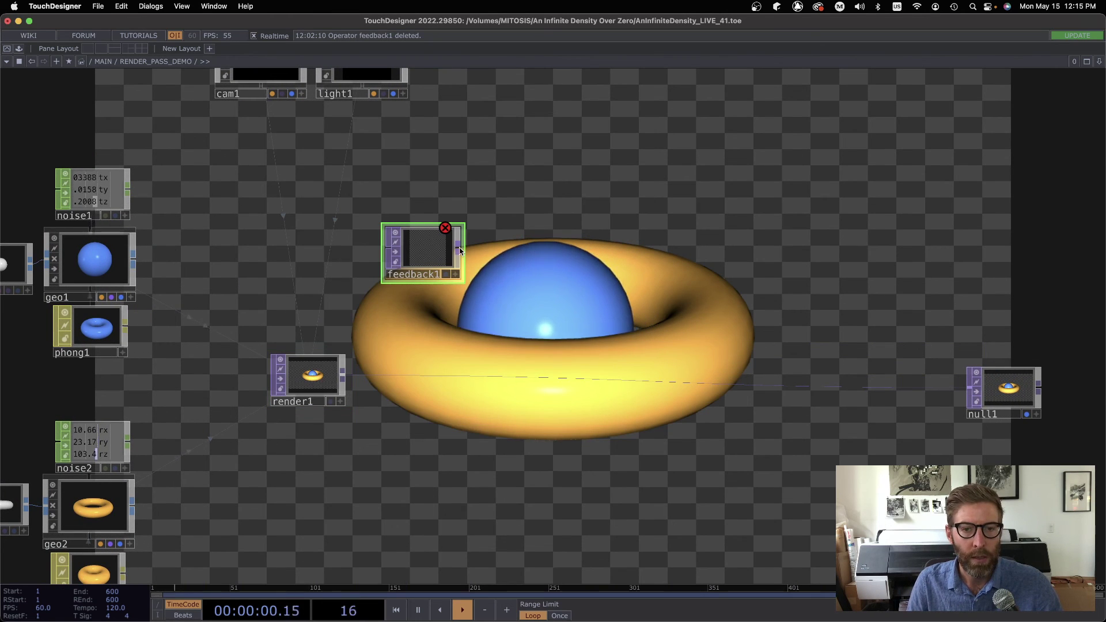
right_click(460, 251)
click(460, 251)
right_click(459, 252)
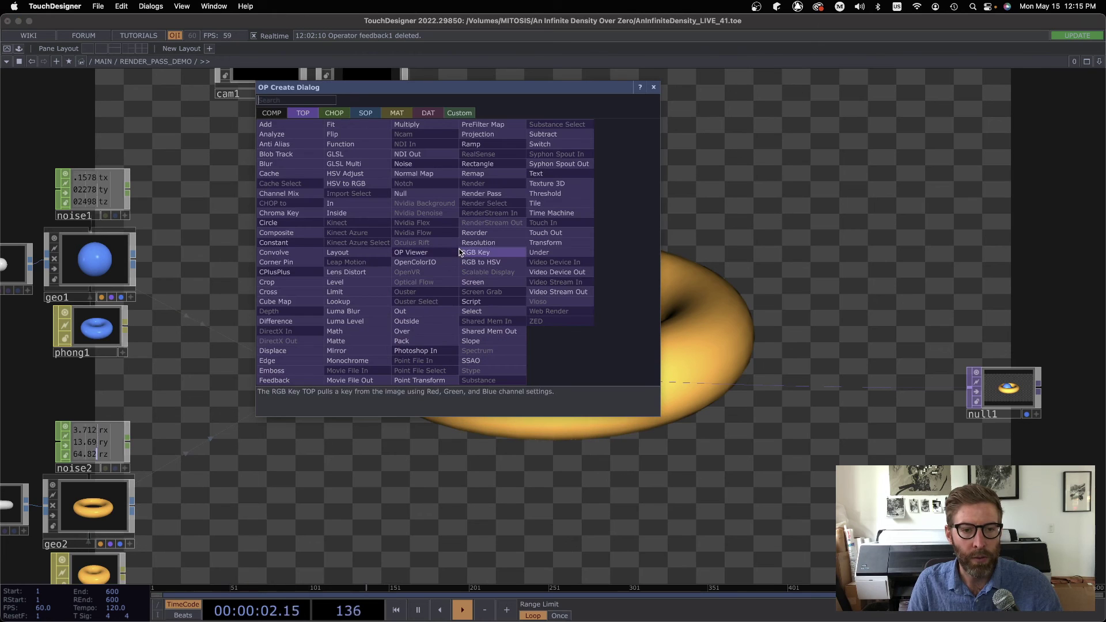
click(354, 281)
click(514, 256)
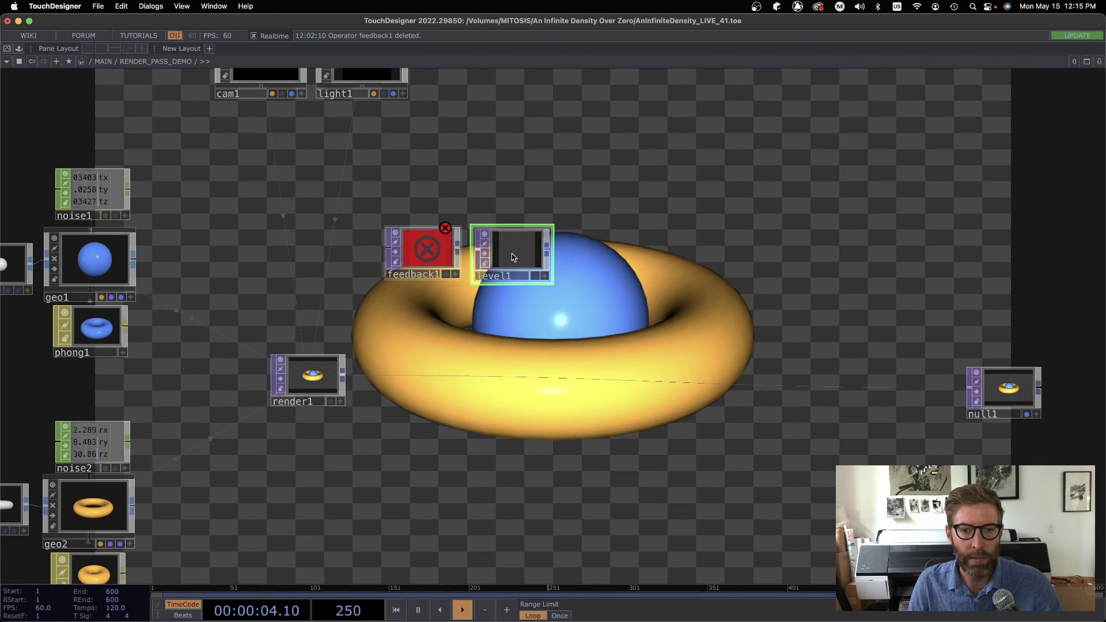
Step: Set Gamma 2 and Opacity to 0.98 and High G to 0.92 on level1
key(p)
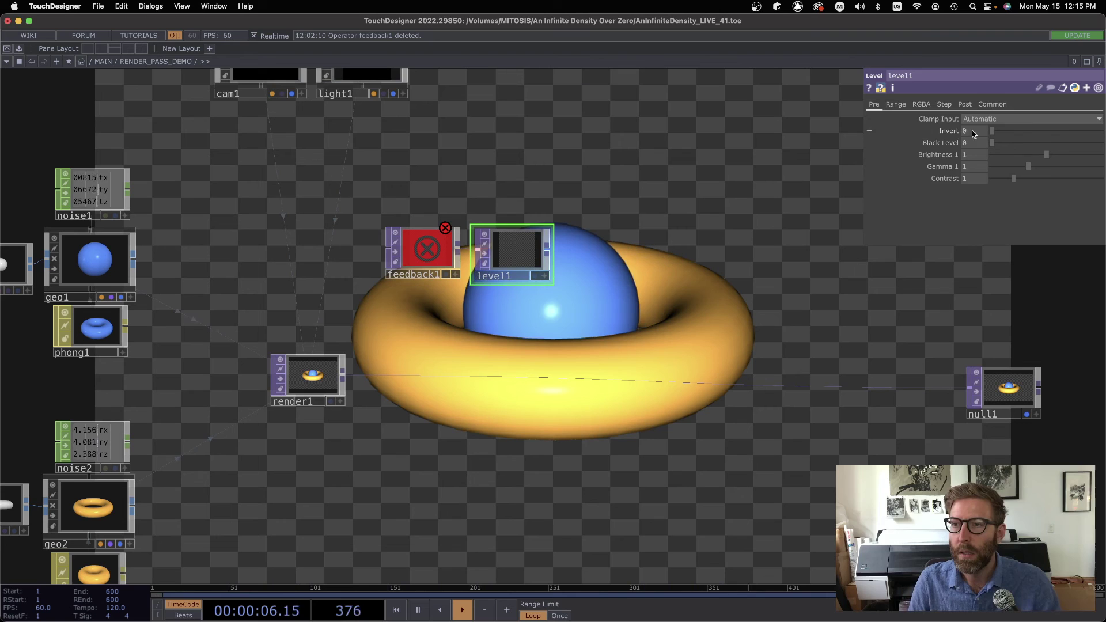
click(964, 104)
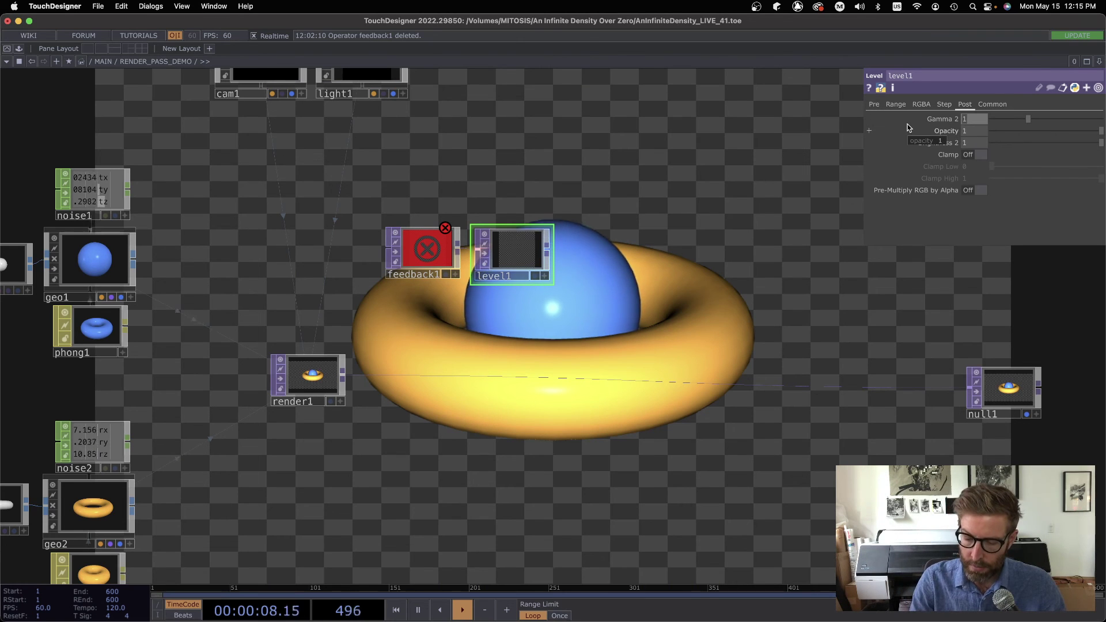
text(.98)
key(Tab)
text(.98)
key(Return)
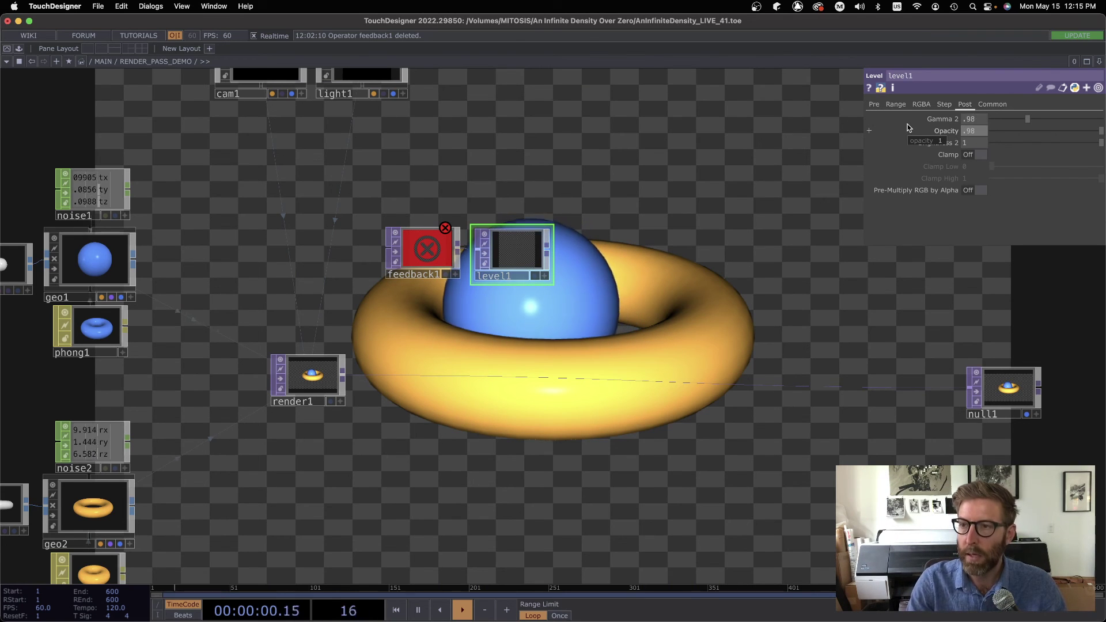
click(921, 104)
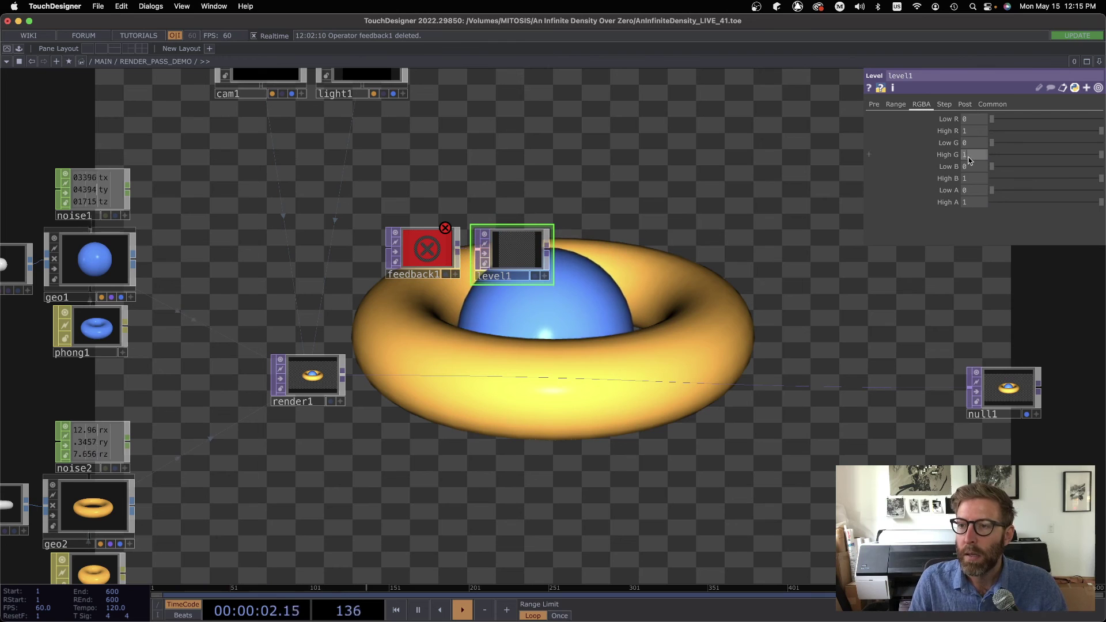
text(.92)
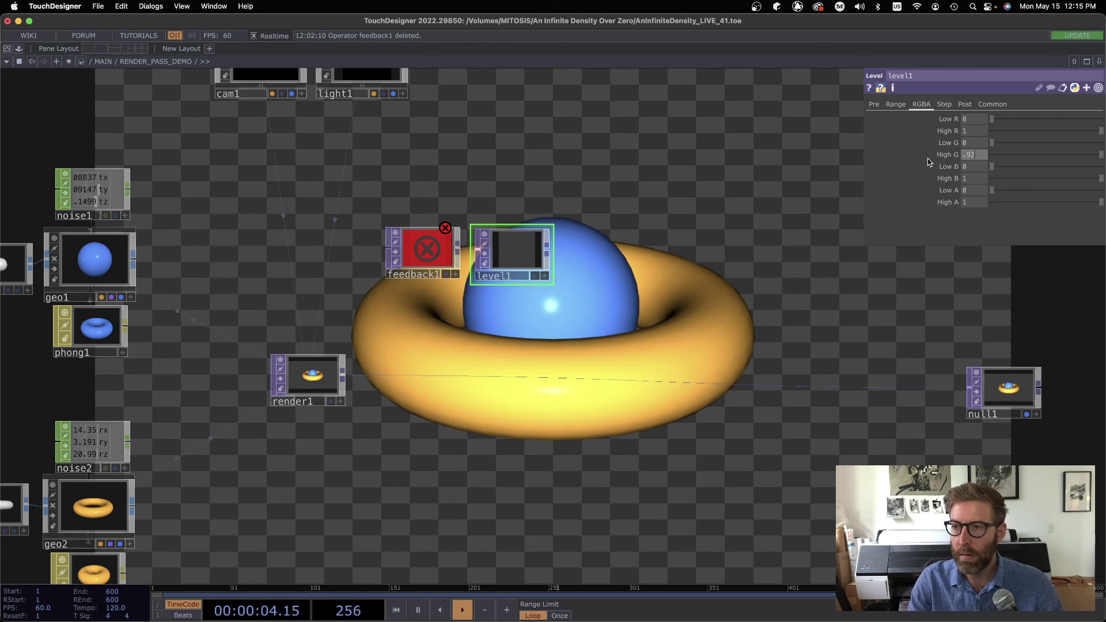
key(Return)
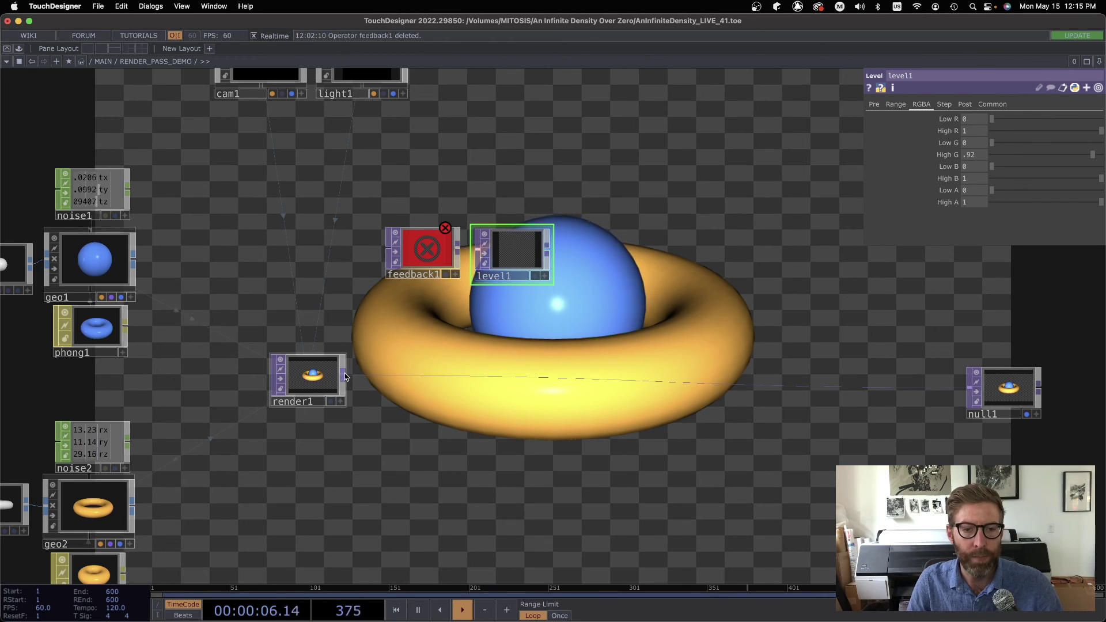
Step: Wire render1 into feedback1 and append a Transform TOP to level1 with Y translate 0.01 and scale 1.001
drag(345, 376, 363, 266)
drag(573, 273, 481, 281)
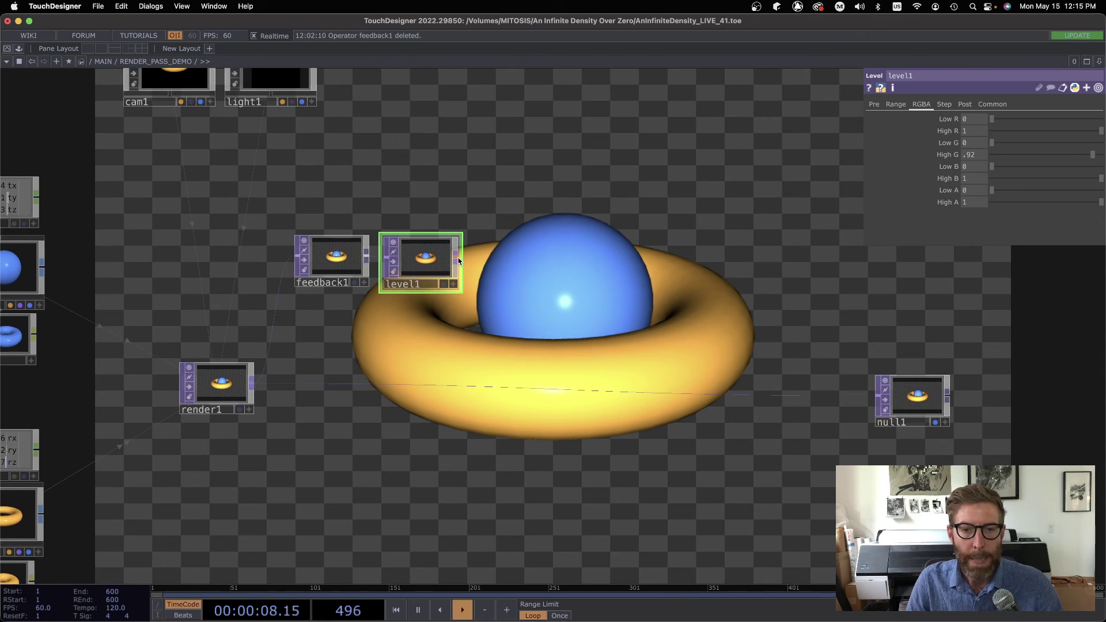
right_click(461, 257)
click(540, 256)
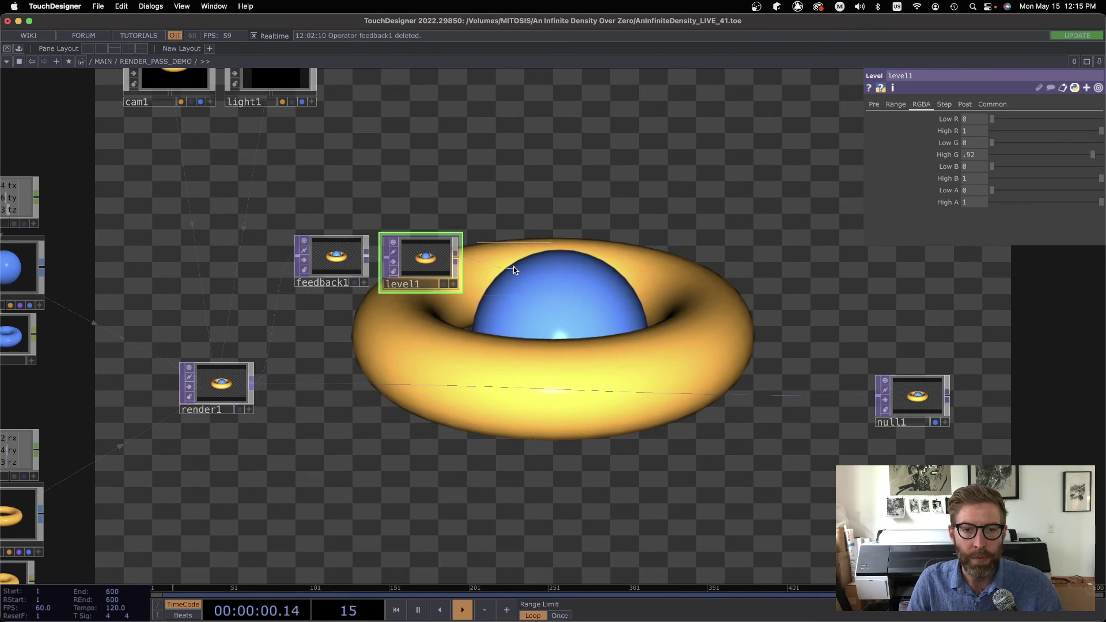
click(509, 264)
middle_drag(1043, 131, 1041, 111)
mouse_move(956, 159)
middle_down()
mouse_move(966, 175)
mouse_move(955, 144)
middle_up()
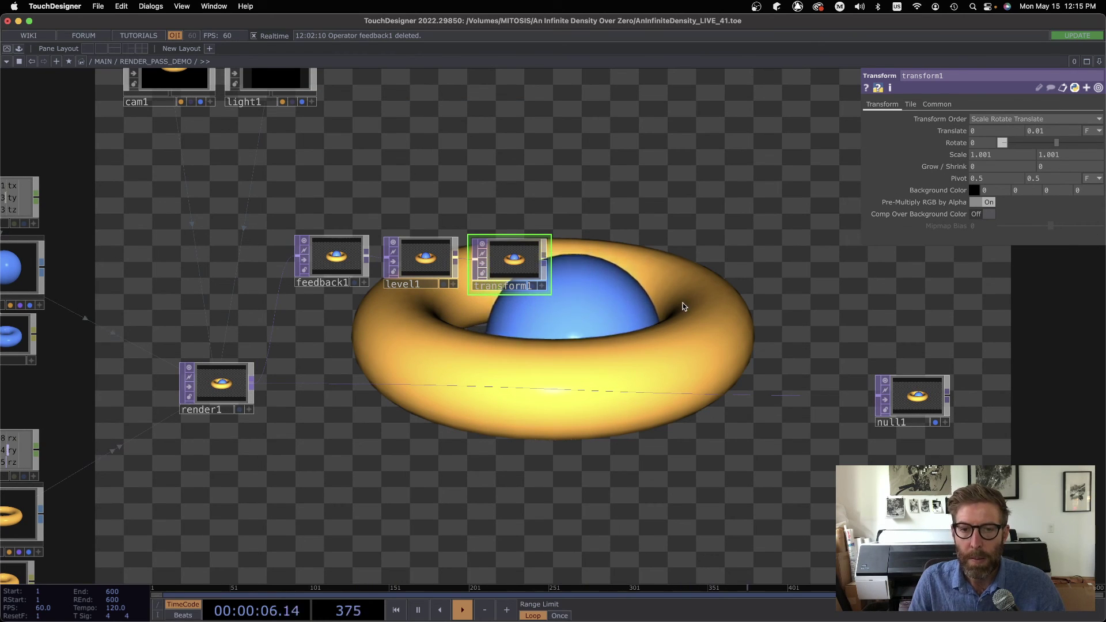
Step: Add a Composite TOP fed by transform1 and render1, and set it as feedback1's Target TOP
key(Tab)
click(500, 289)
click(678, 334)
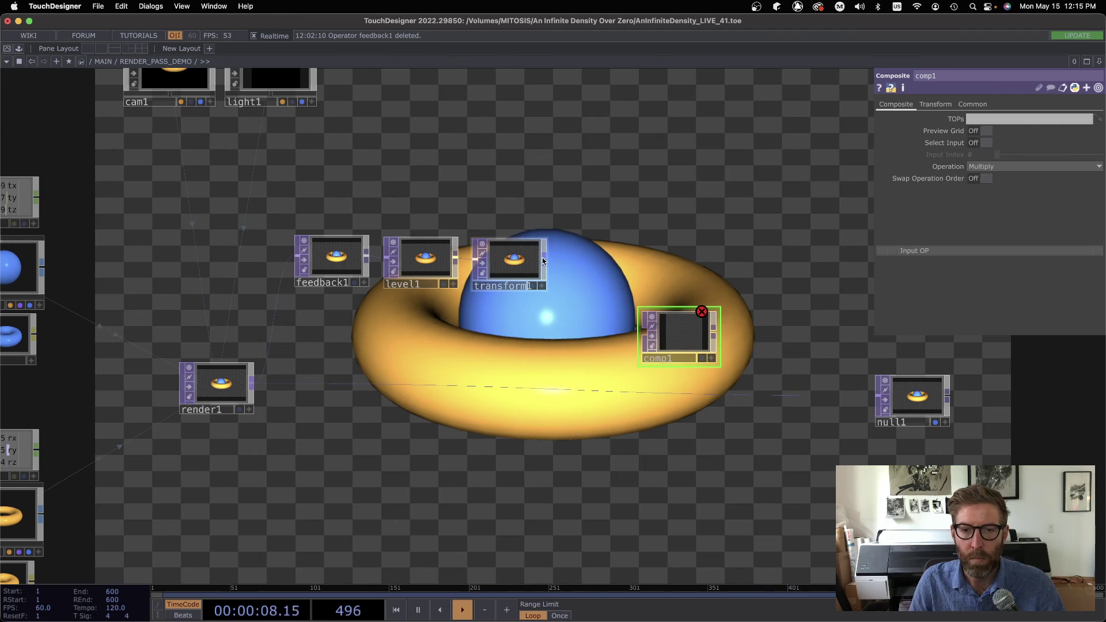
click(640, 329)
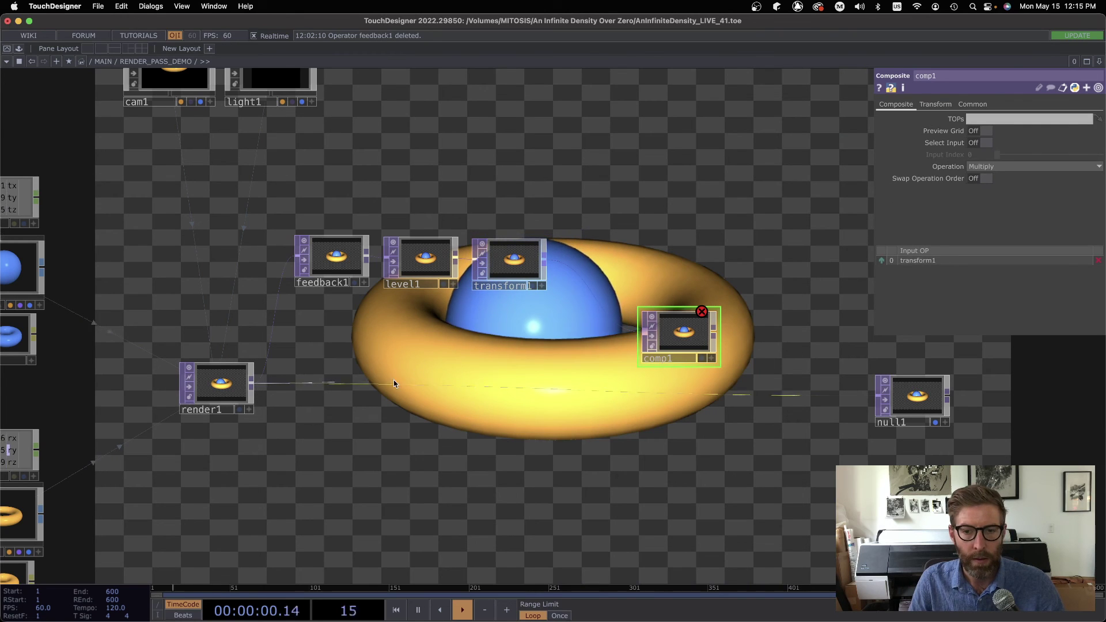
click(642, 335)
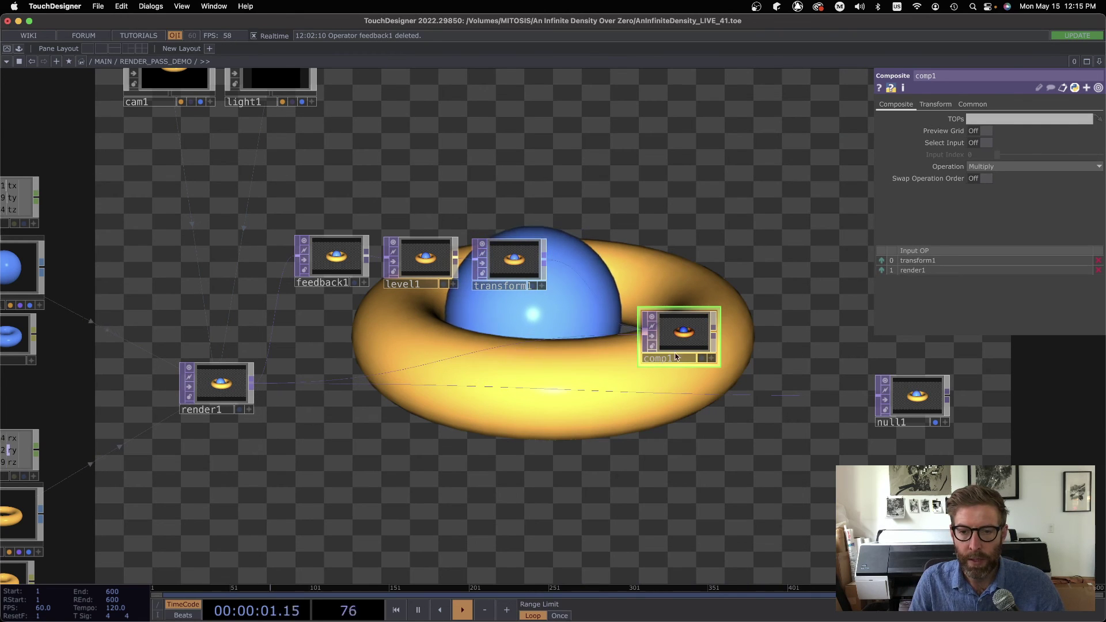
click(336, 258)
drag(663, 355, 986, 120)
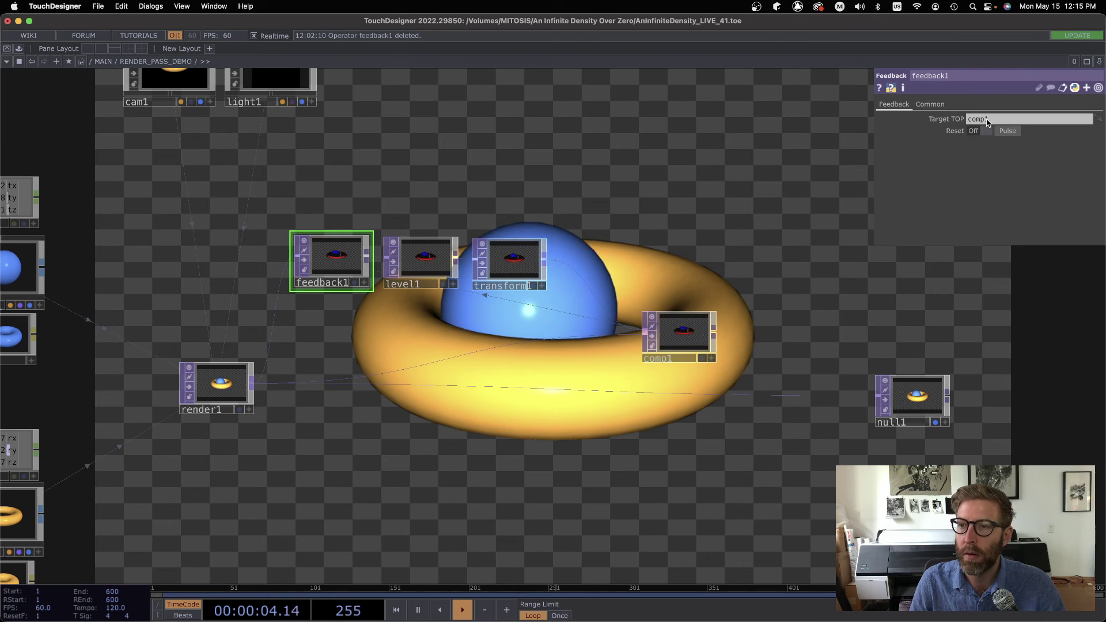
Step: Set comp1's operation to Over and move render1 ahead of transform1 in its input order
click(691, 339)
click(990, 165)
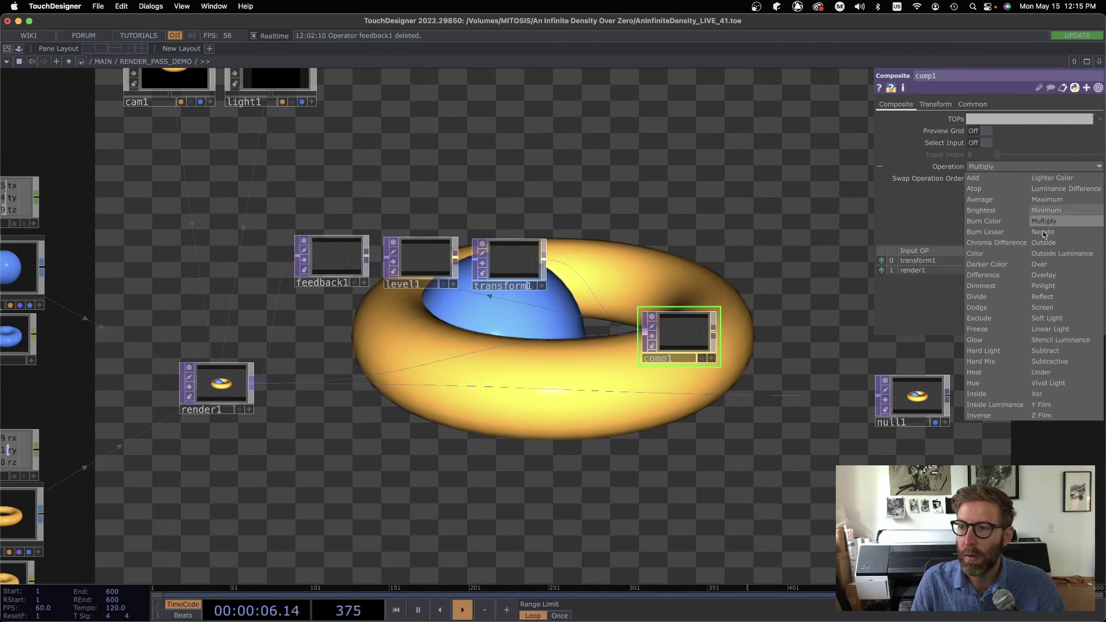
click(1042, 267)
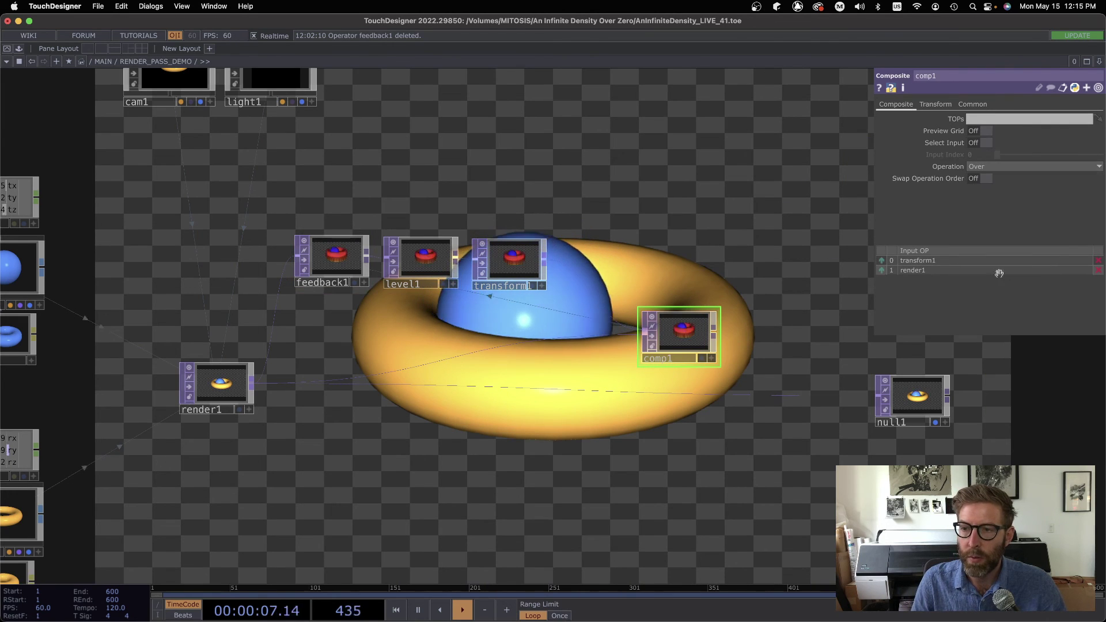
click(880, 270)
Step: Feed comp1 into null1 and reposition comp1 between render1 and null1
drag(767, 325, 692, 362)
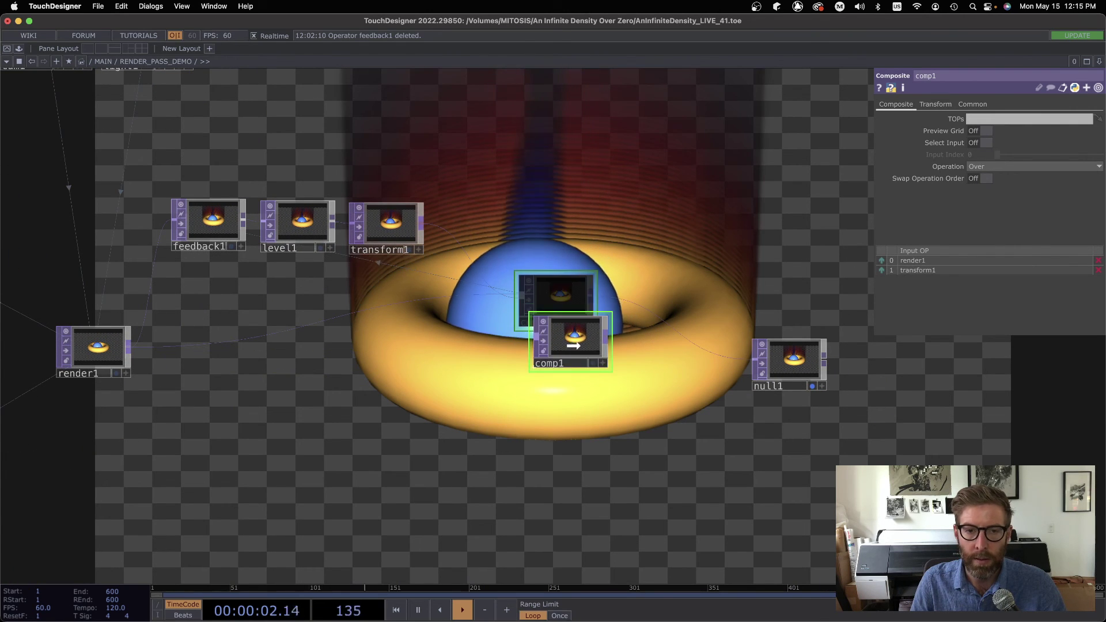
drag(554, 300, 571, 343)
Step: Set transform1's Y translate to 0.003 and hide the parameters
click(387, 231)
middle_drag(1040, 154, 1019, 157)
middle_drag(1035, 113, 1034, 109)
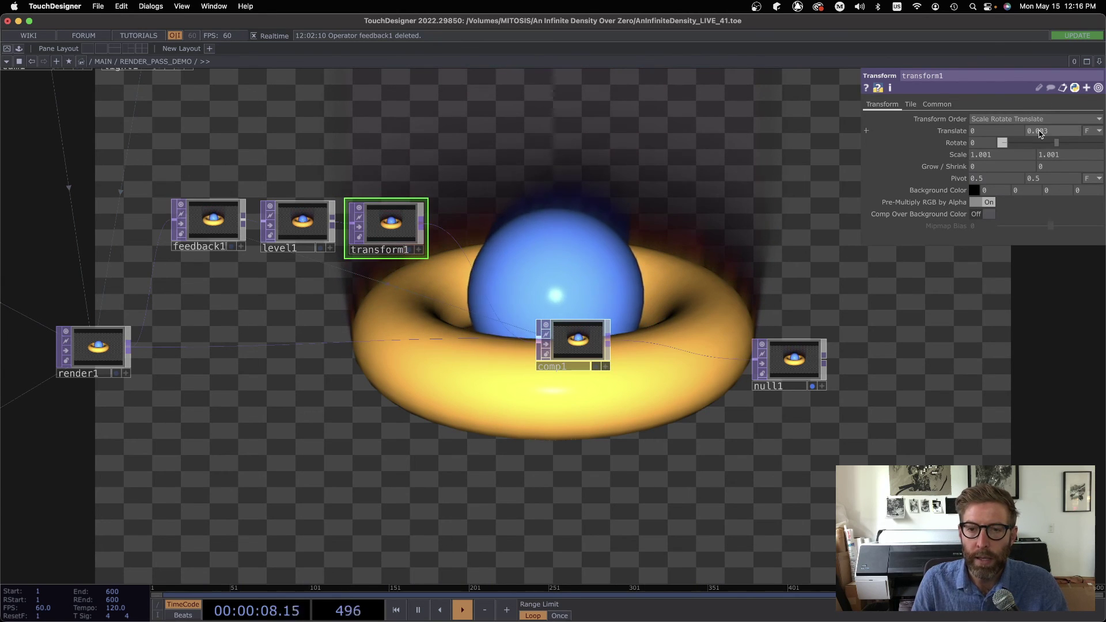
key(p)
key(h)
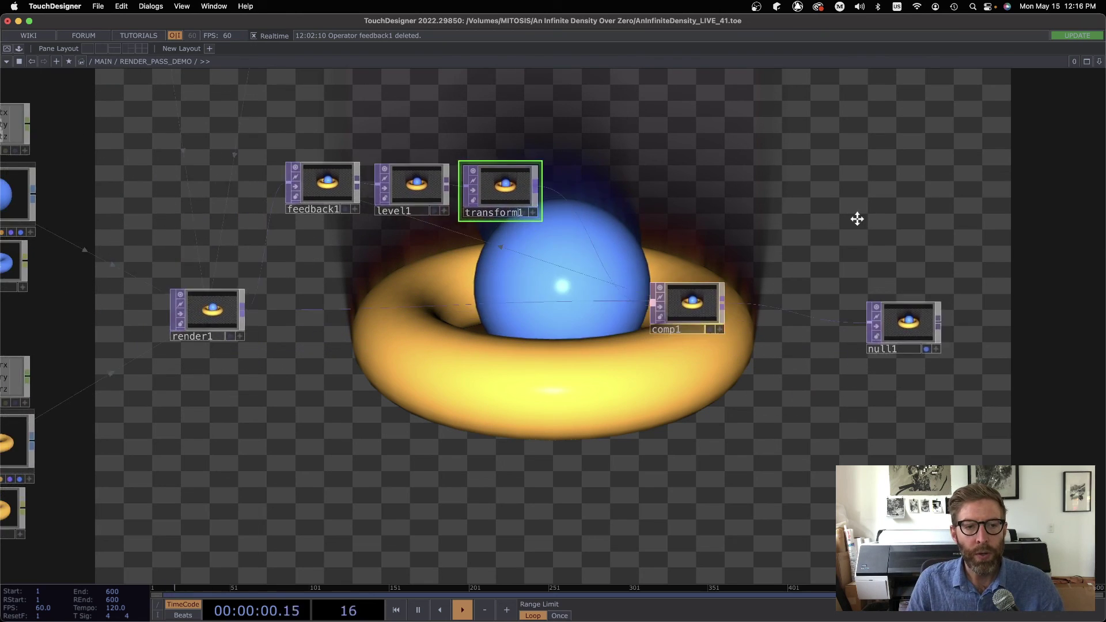
Step: Move comp1 right beside null1 to free space in the network after render1
drag(792, 199, 617, 233)
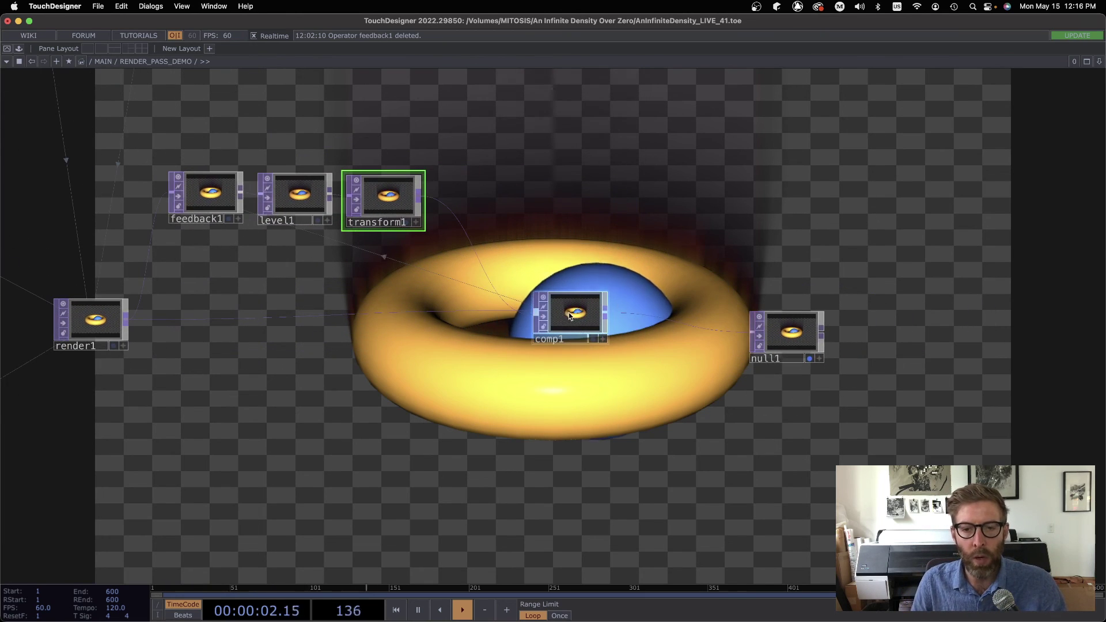
drag(560, 313, 688, 338)
scroll(762, 271, left, 5)
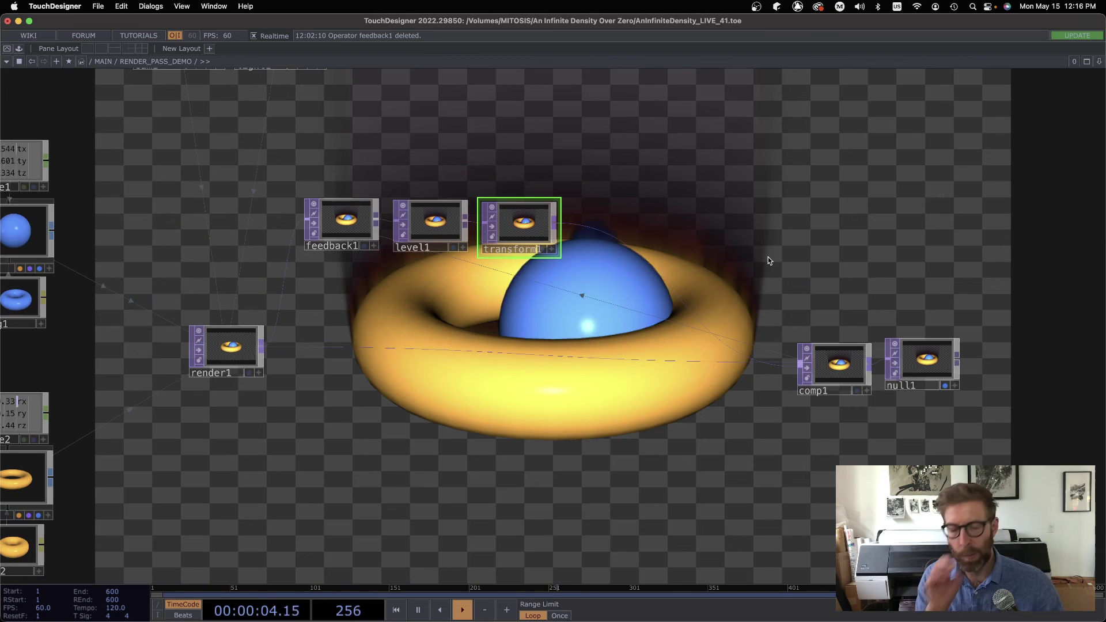
Step: Move render1 up in the network so it sits beside feedback1
drag(689, 249, 551, 288)
scroll(550, 288, right, 2)
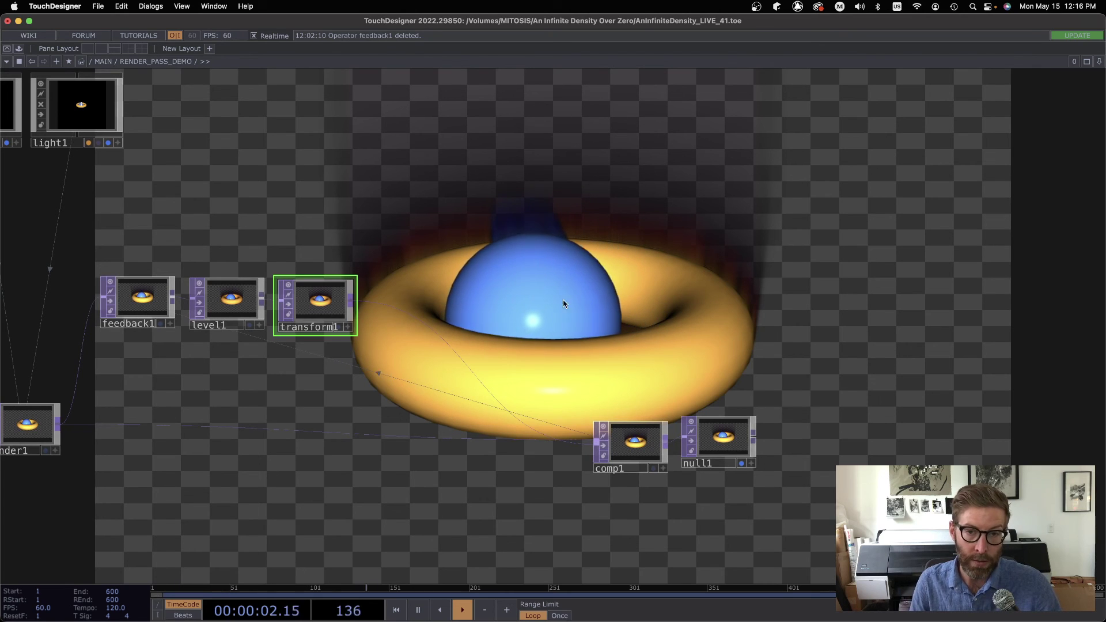
scroll(563, 304, left, 15)
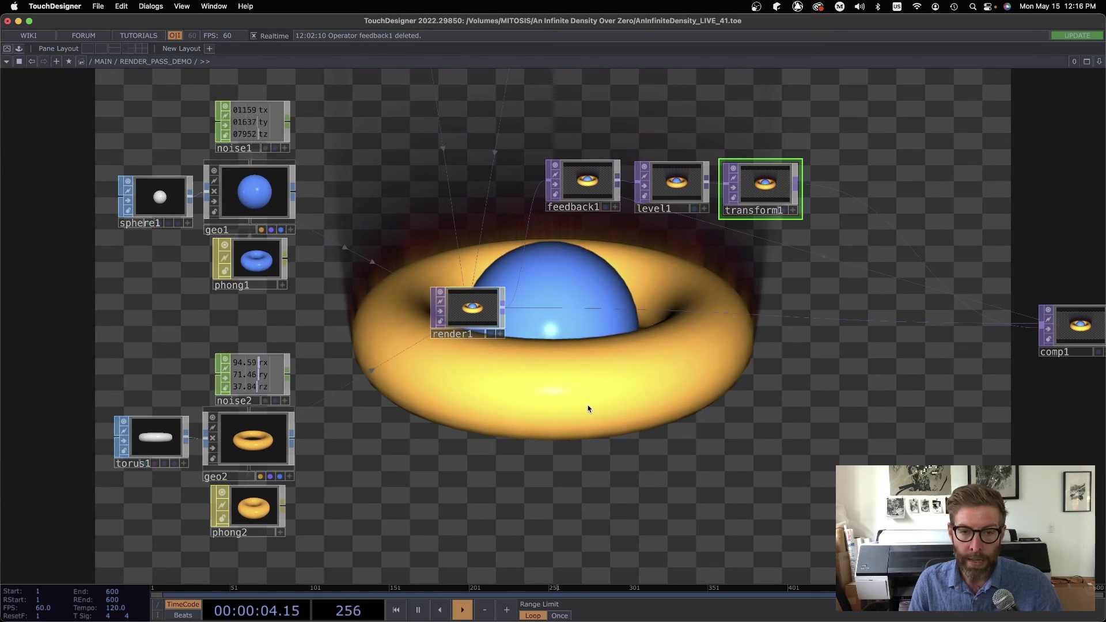
scroll(585, 409, right, 3)
scroll(585, 409, up, 2)
drag(389, 379, 382, 270)
Step: Show render1's parameters and set its Geometry to geo1 so only the sphere is rendered
click(383, 269)
key(p)
drag(492, 367, 561, 384)
scroll(562, 384, left, 2)
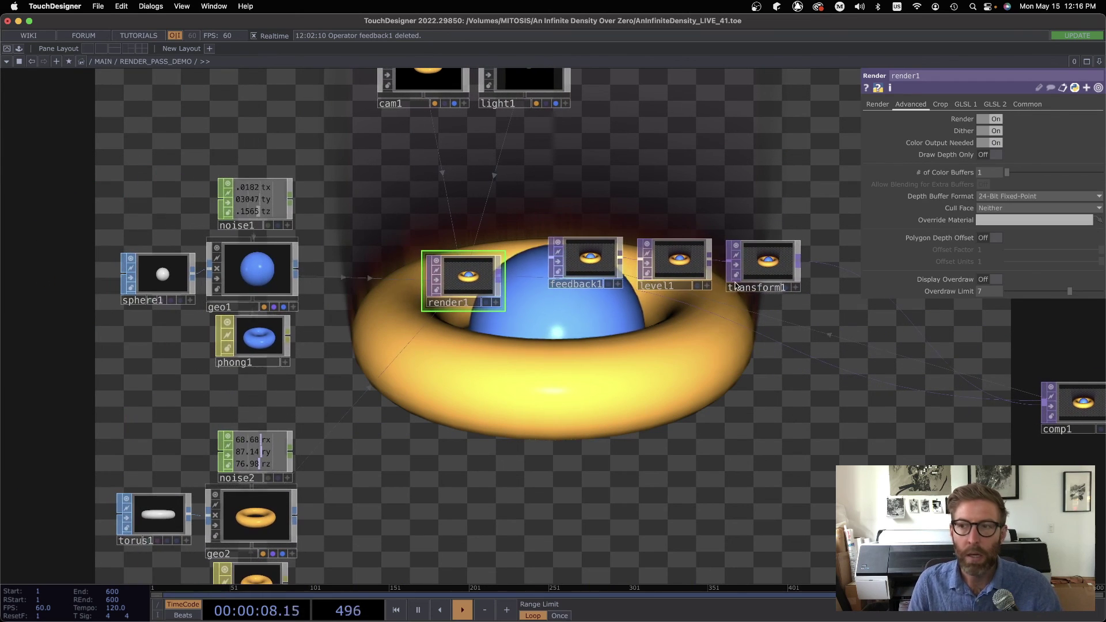
click(877, 105)
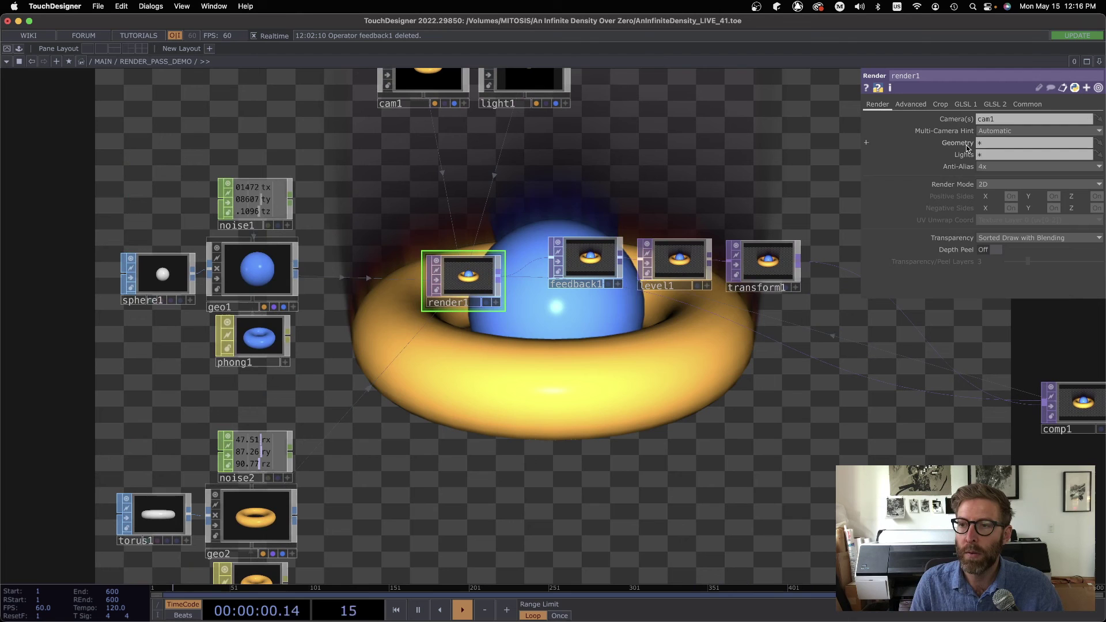
text(geo1)
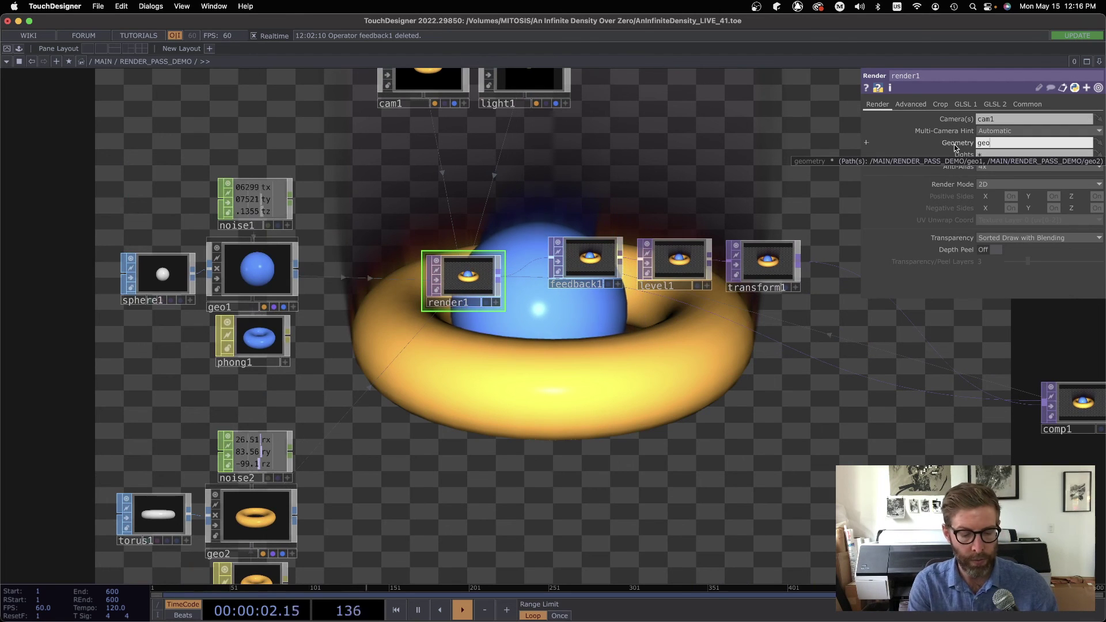
key(Return)
Step: Add a second Render TOP beside geo2, below render1
drag(522, 440, 418, 474)
drag(480, 460, 457, 482)
drag(569, 466, 523, 484)
scroll(523, 483, right, 2)
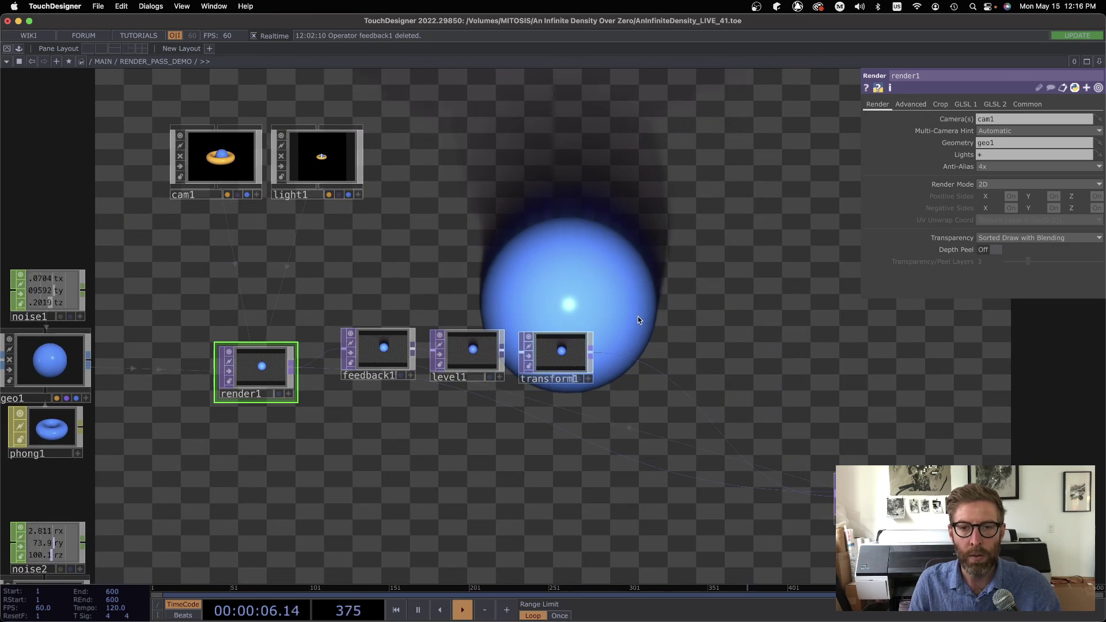
scroll(523, 274, down, 10)
scroll(523, 275, left, 6)
scroll(523, 275, down, 7)
scroll(523, 274, left, 5)
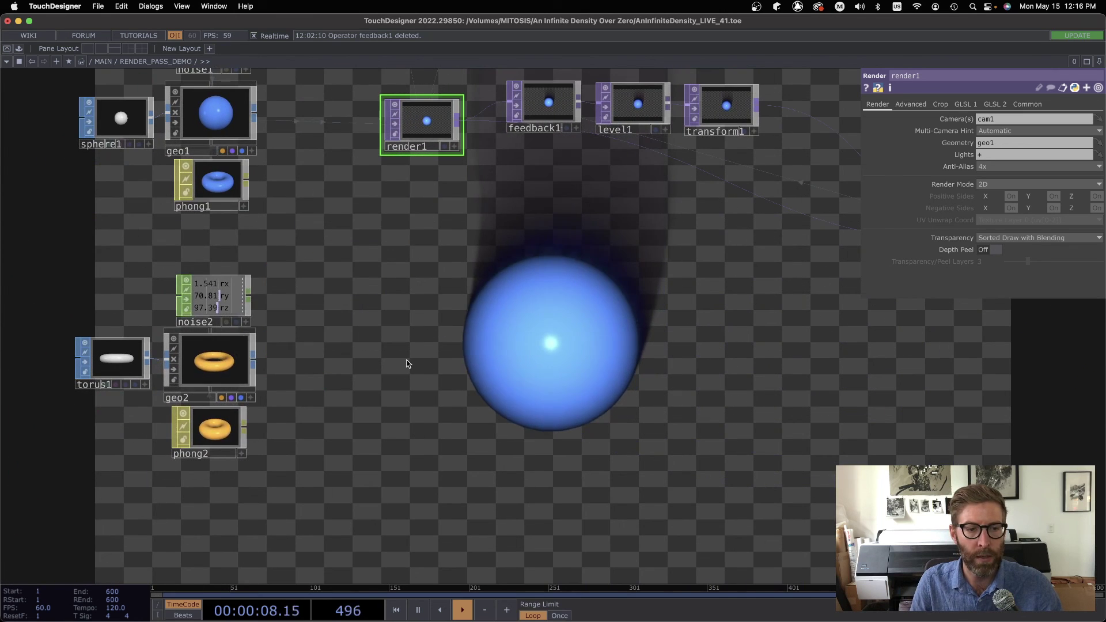
key(Tab)
click(436, 295)
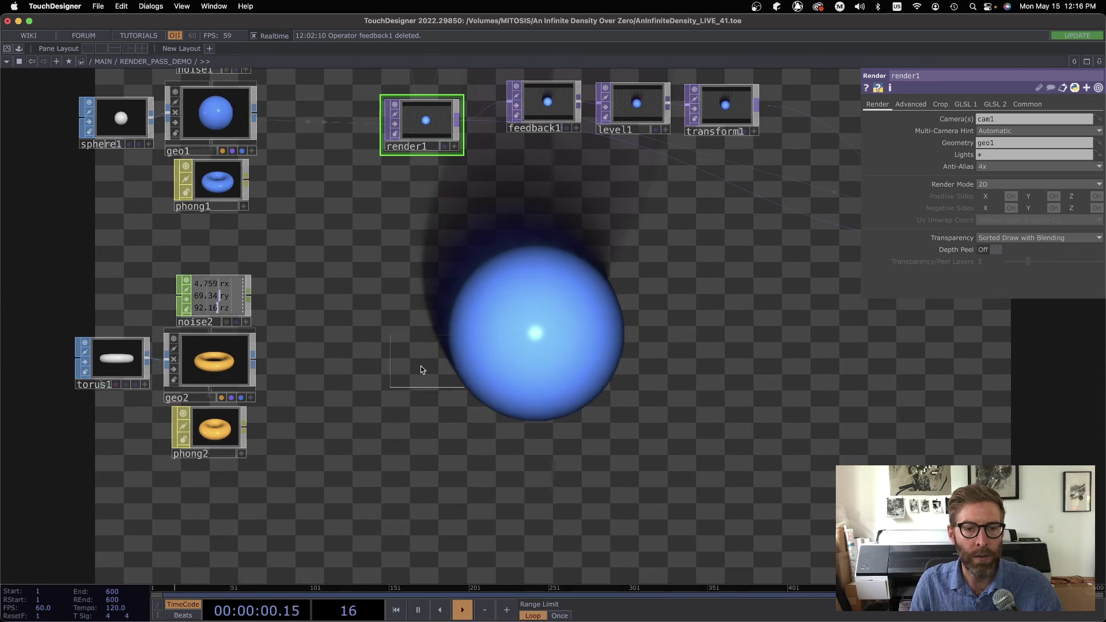
click(419, 362)
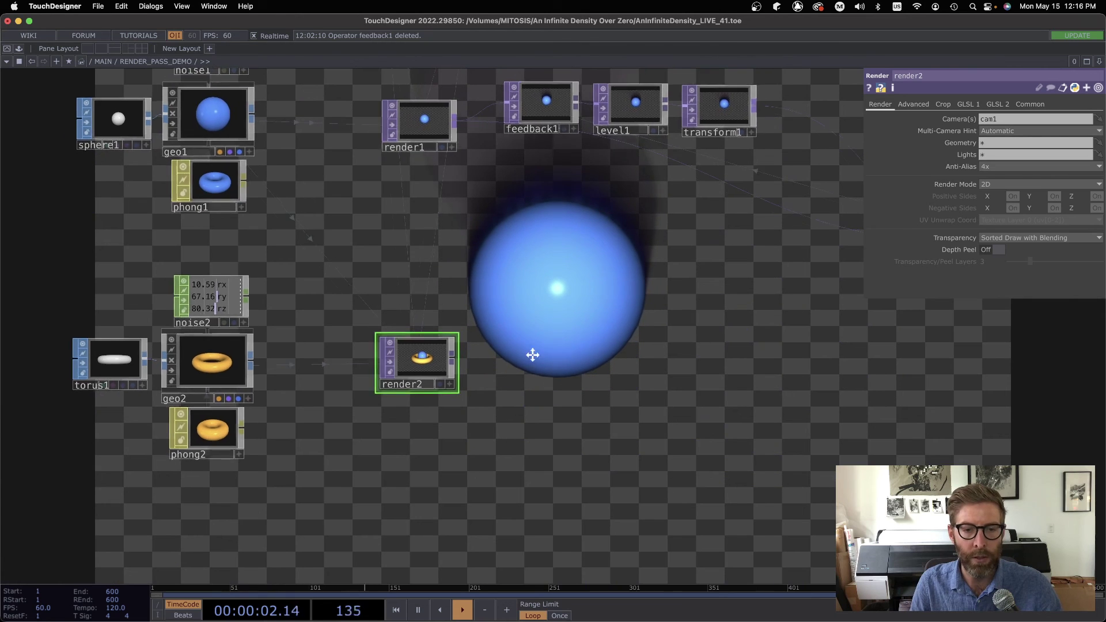
Step: Set render2's Geometry to geo2 so it renders only the torus
scroll(530, 353, right, 2)
scroll(530, 353, up, 1)
click(1035, 143)
text(geo2)
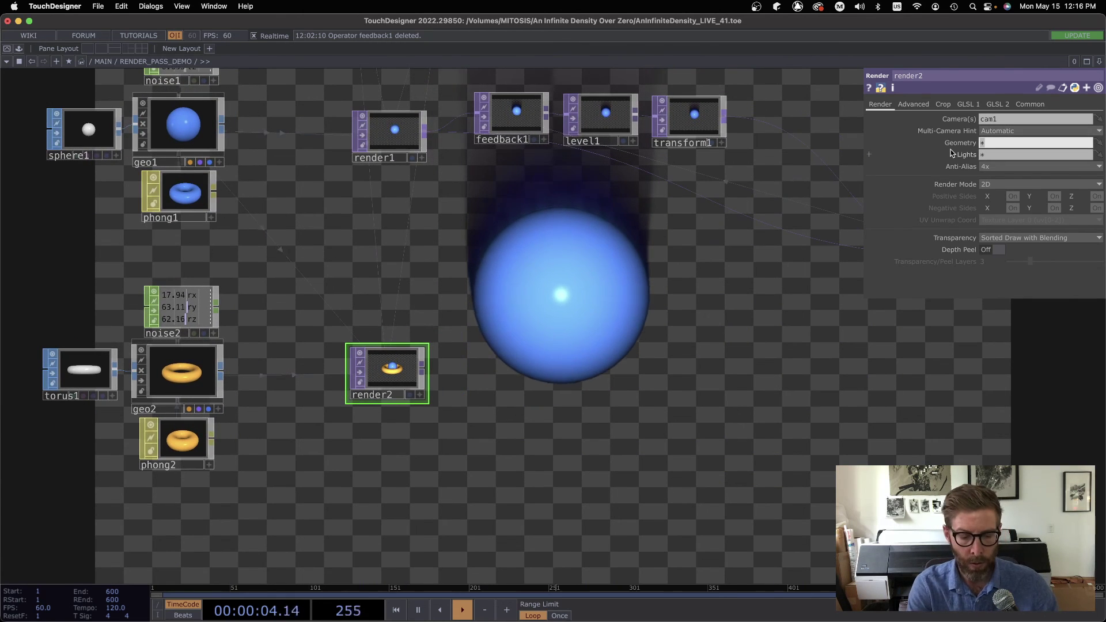
key(Return)
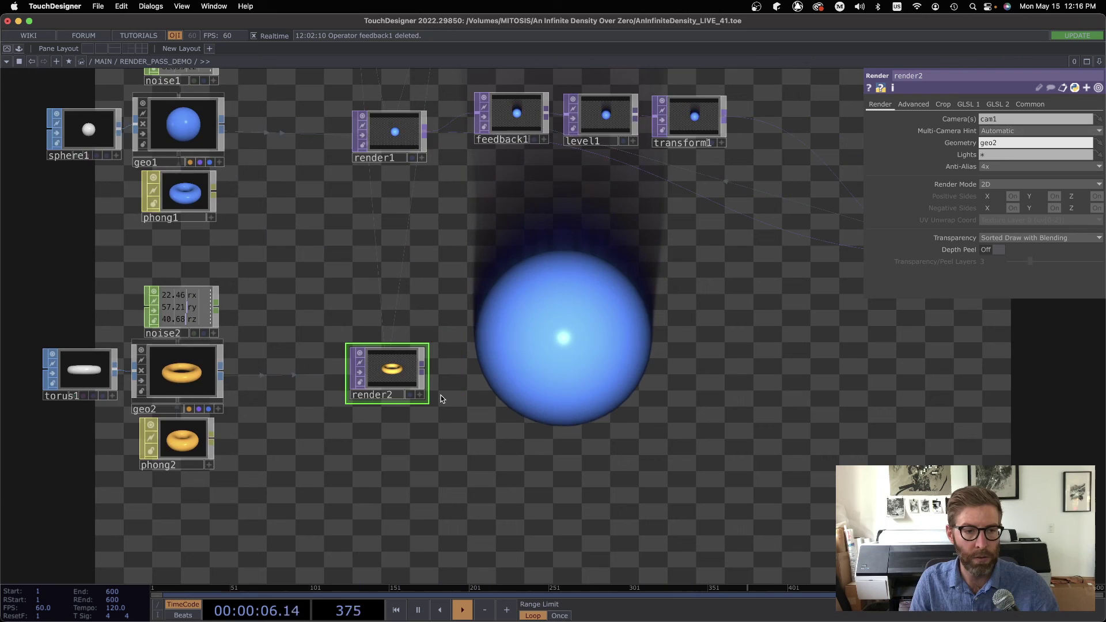
Step: Move comp1 close to transform1 and lower render1 in line with comp1
scroll(435, 395, up, 4)
scroll(433, 395, down, 2)
scroll(433, 394, down, 2)
drag(489, 392, 345, 430)
scroll(395, 410, down, 1)
drag(471, 418, 424, 432)
scroll(662, 339, right, 5)
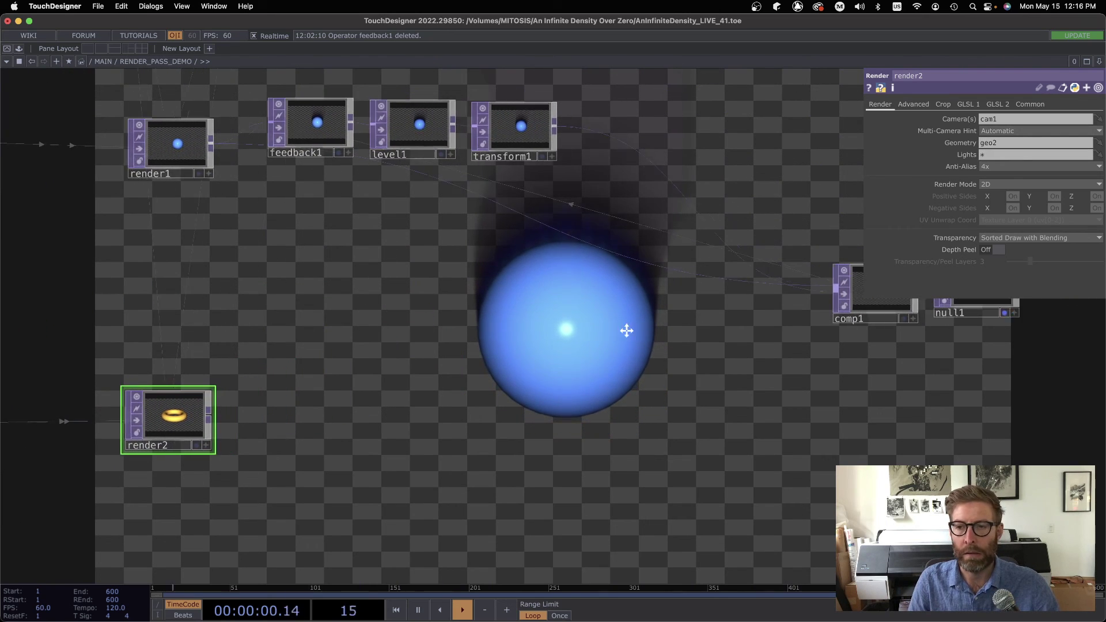
drag(765, 303, 502, 211)
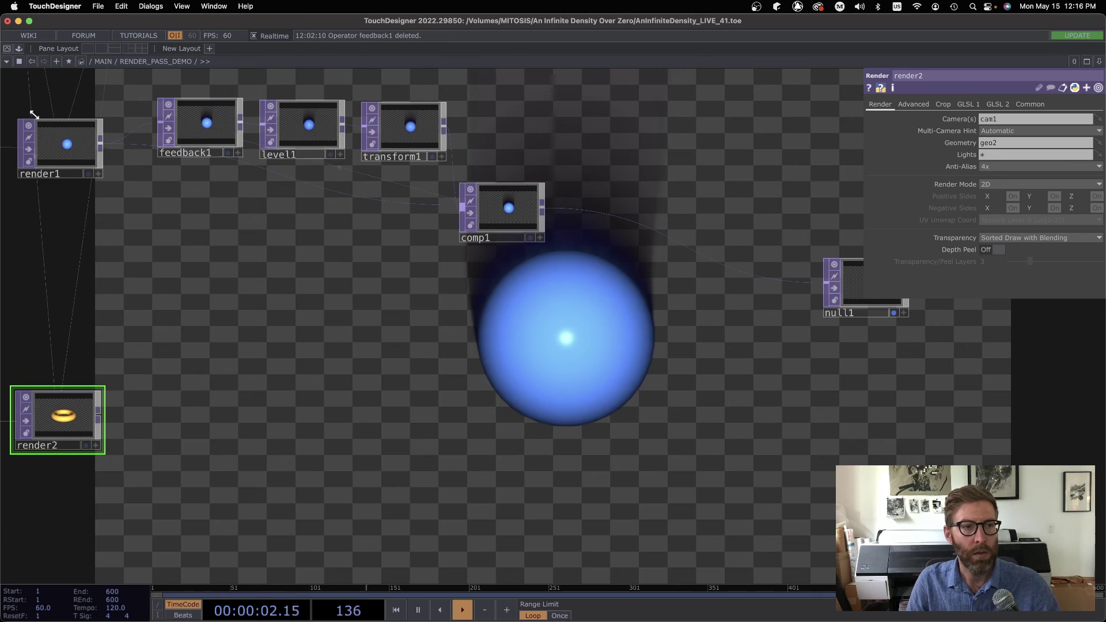
drag(65, 143, 71, 204)
Step: Add an Over TOP that places comp1 over render2 and feed it into null1
key(Tab)
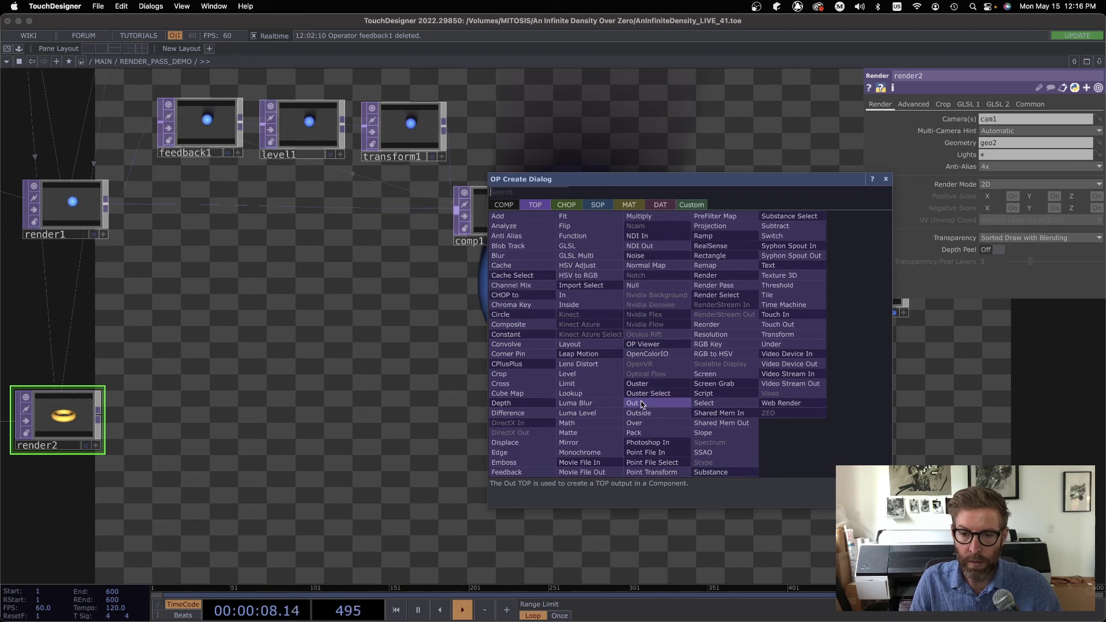
click(638, 423)
click(660, 344)
drag(546, 213, 666, 364)
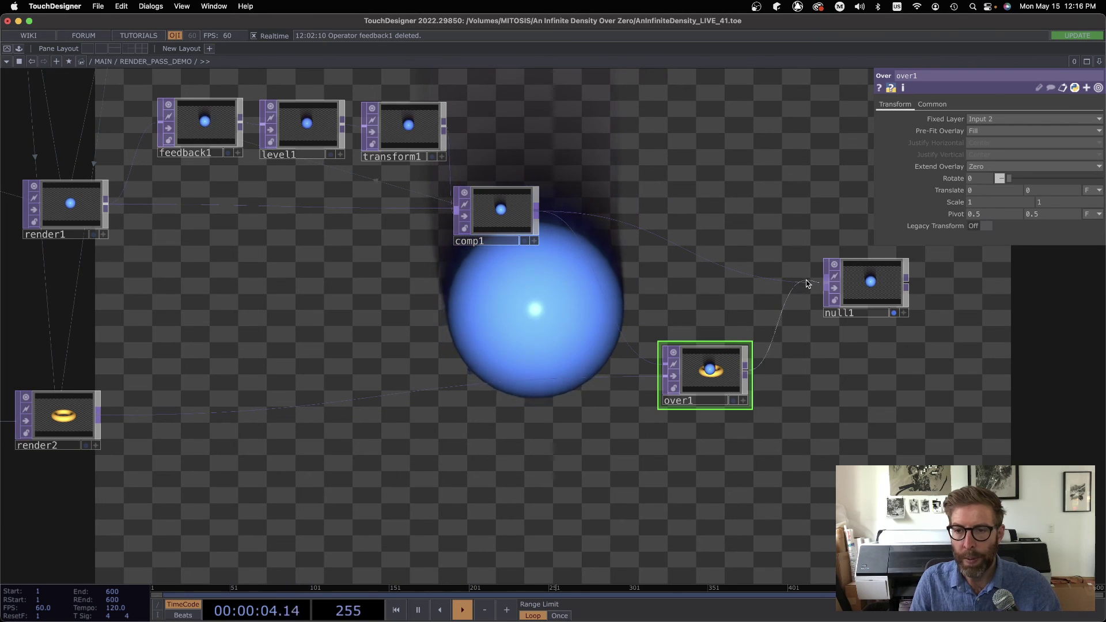
drag(807, 283, 827, 282)
drag(754, 443, 793, 358)
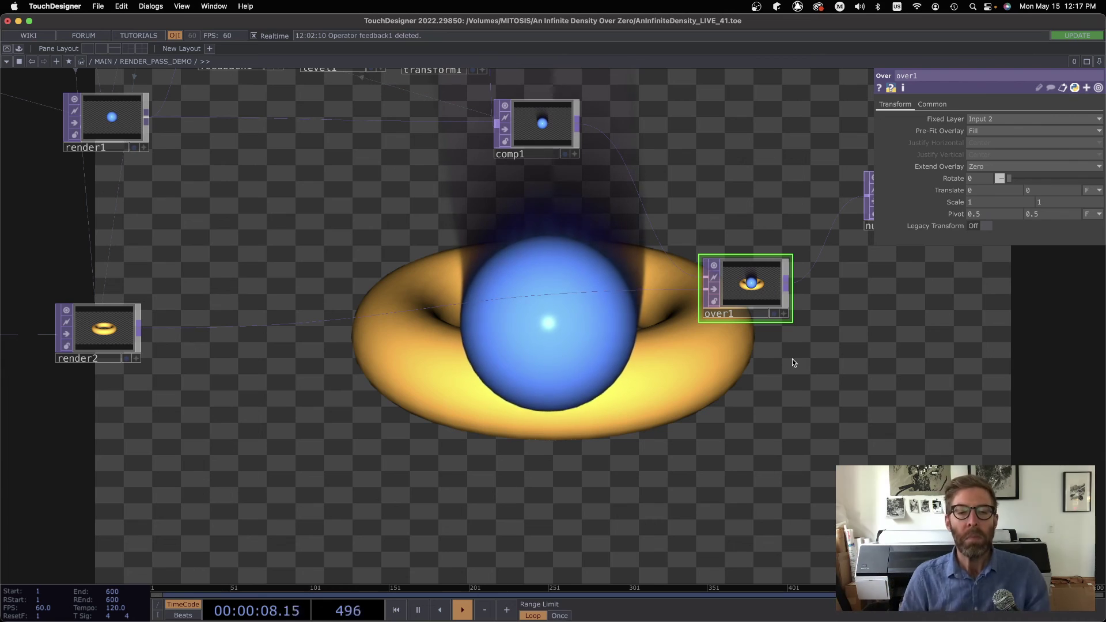
Step: Hide the parameters and move over1 and null1 farther right in the network
drag(707, 427, 554, 451)
key(p)
middle_drag(669, 430, 631, 460)
drag(630, 459, 847, 485)
drag(693, 466, 581, 501)
drag(850, 339, 924, 373)
drag(758, 394, 866, 367)
Step: Raise render1, feedback1, level1, transform1 and comp1 together so render1 lines up with geo1
drag(387, 320, 558, 357)
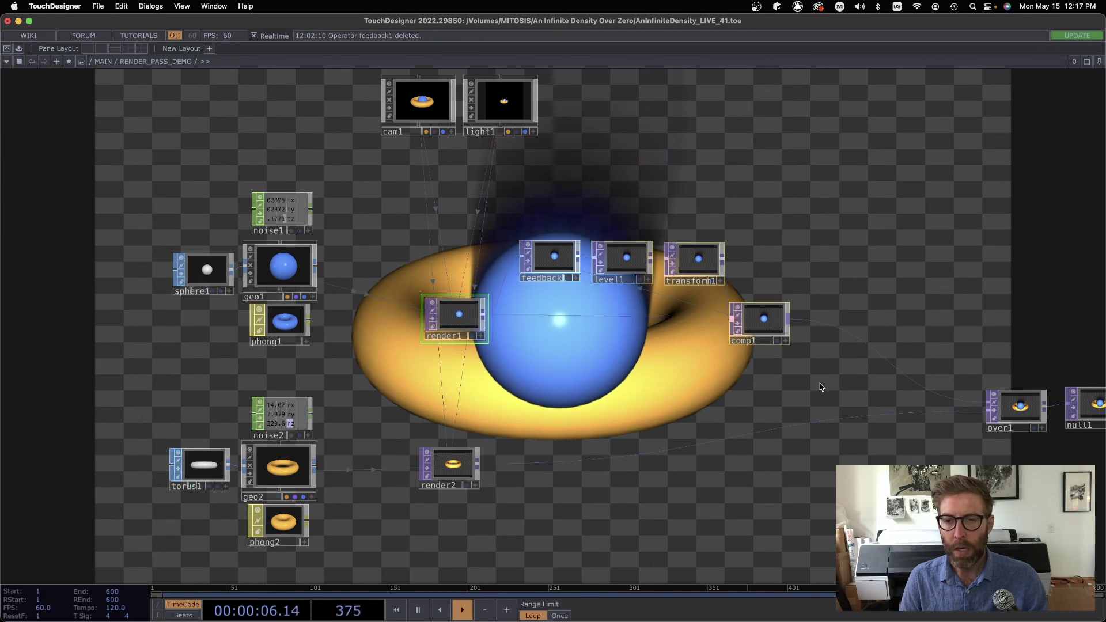
drag(753, 311, 752, 266)
click(731, 334)
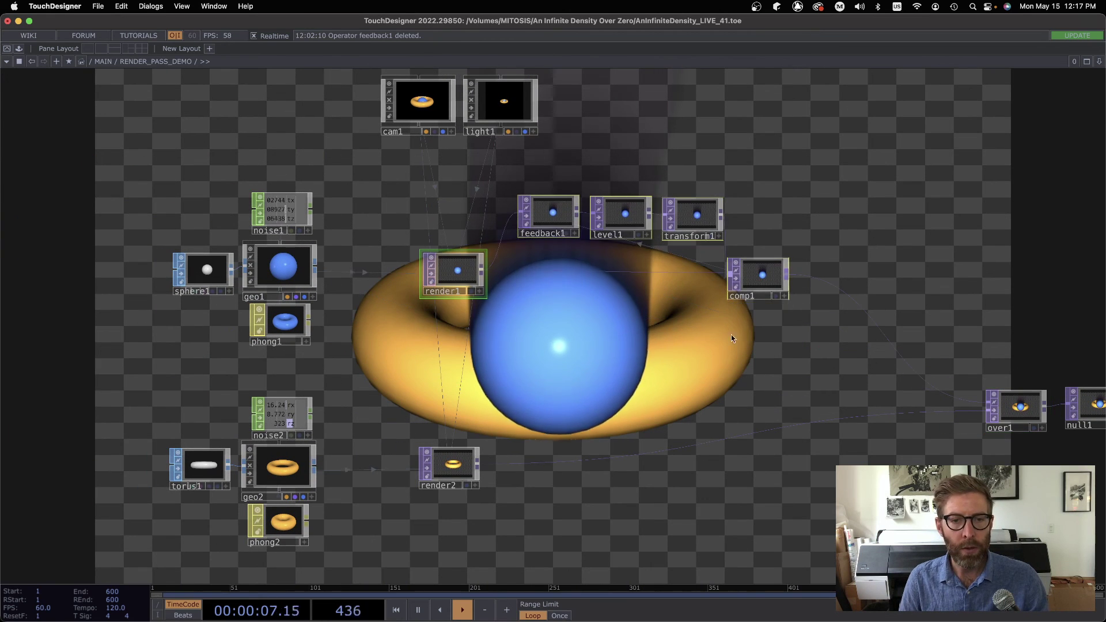
Step: Delete render2 and place a Render Pass TOP beside geo2 in its spot
click(452, 476)
key(Delete)
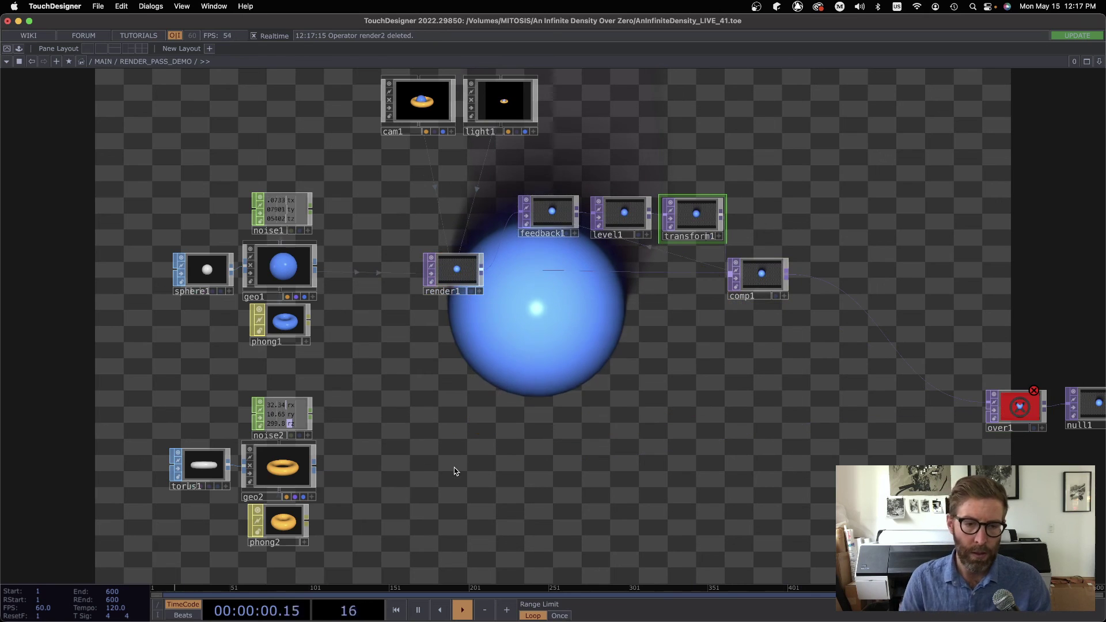
key(Tab)
click(455, 403)
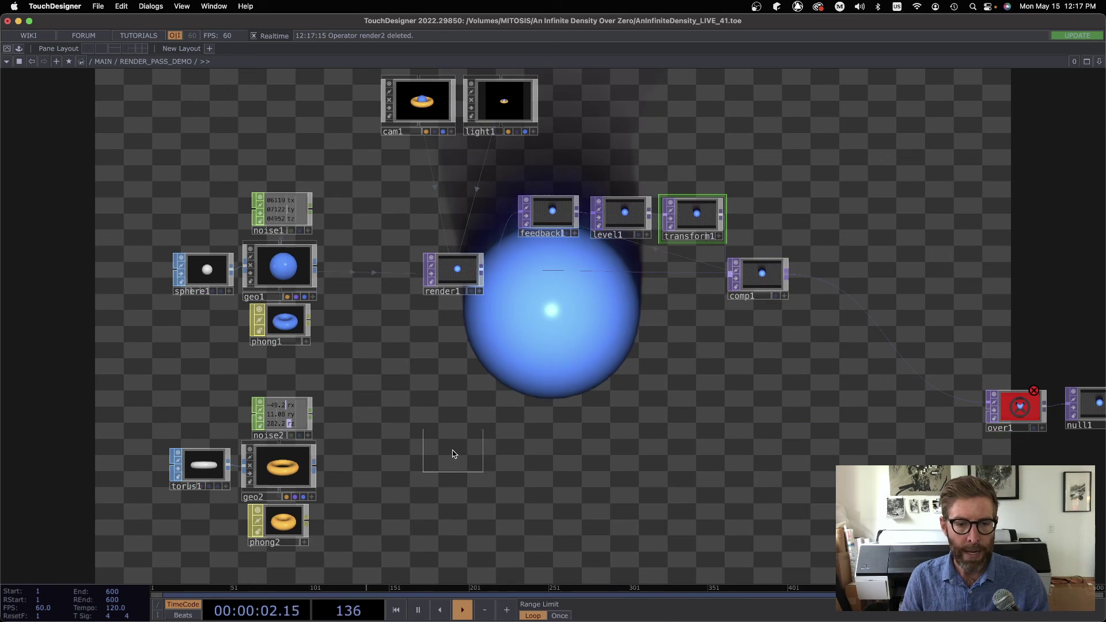
click(458, 462)
Step: Show renderpass1's parameters, then set its Render/RenderPass TOP to render1 and its Geometry to geo2
key(p)
drag(542, 409, 507, 370)
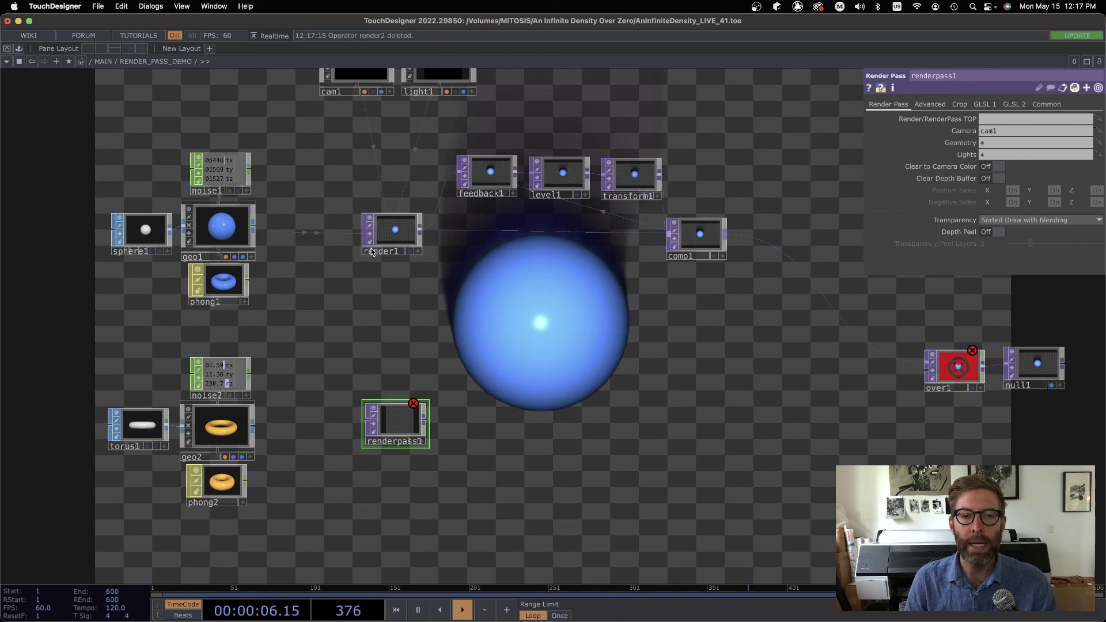
drag(387, 233, 994, 118)
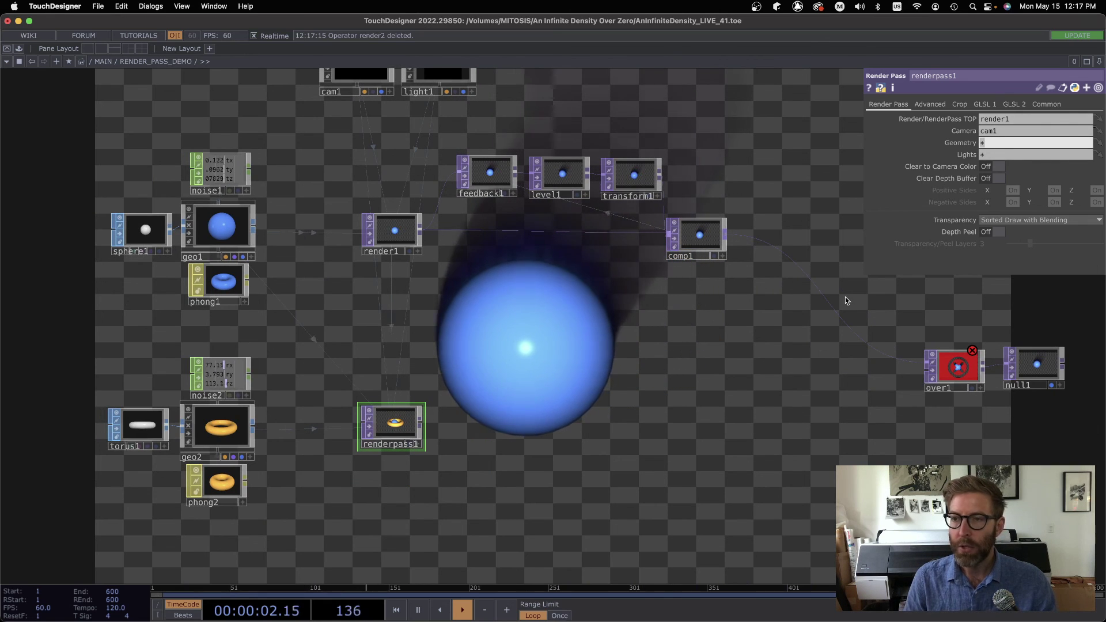
scroll(265, 465, up, 5)
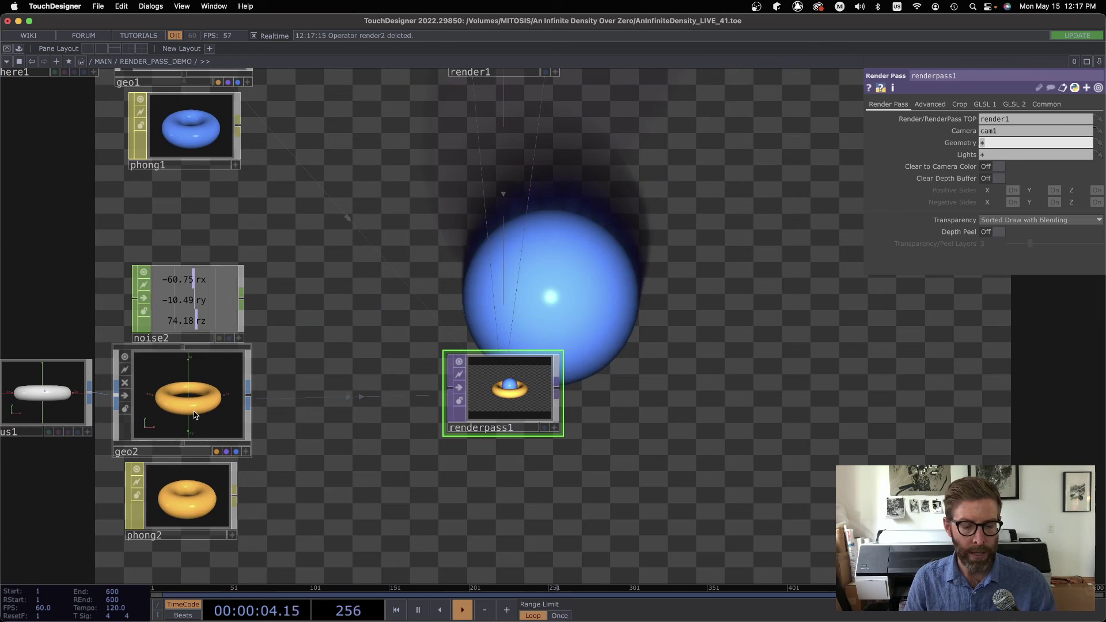
text(o2)
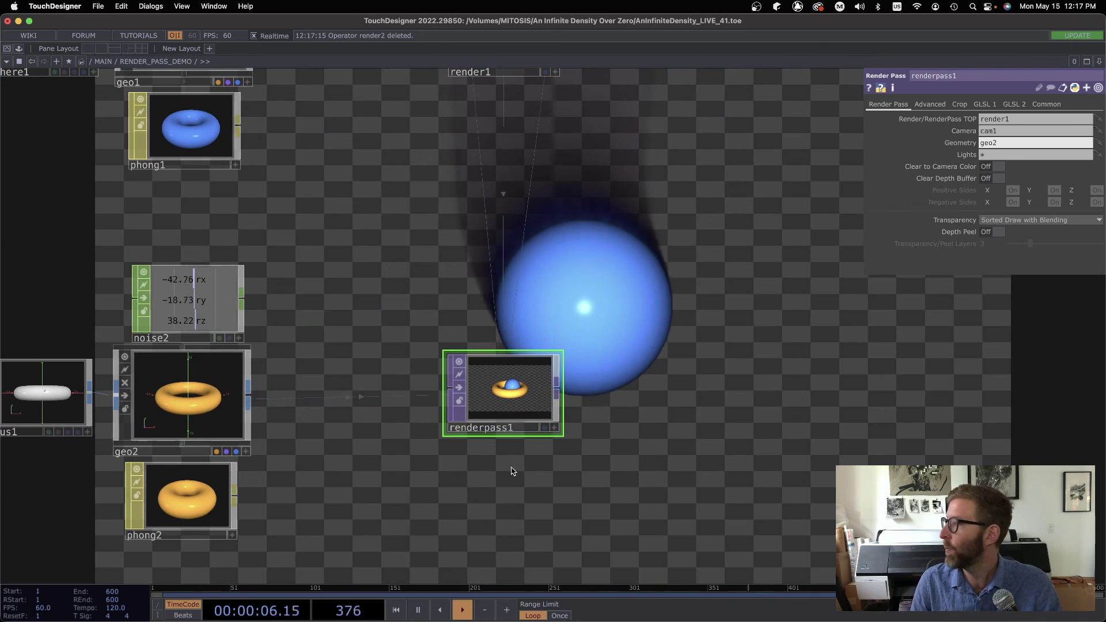
Step: Examine up close how renderpass1 combines the sphere from render1 with the torus
drag(633, 467, 595, 474)
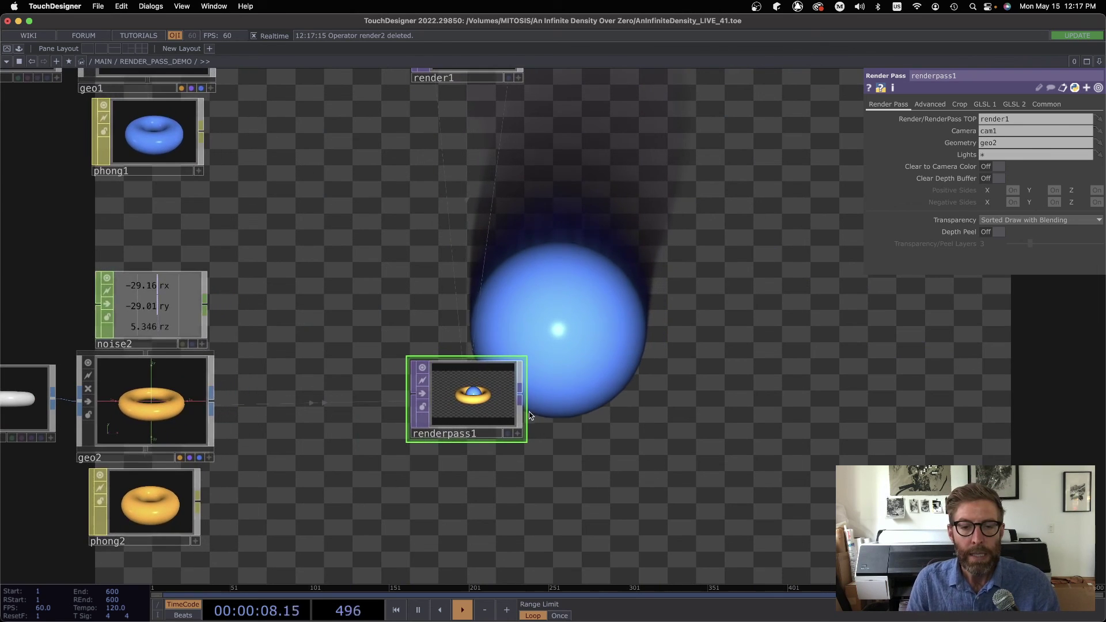
scroll(484, 423, up, 2)
scroll(468, 437, up, 5)
mouse_move(479, 501)
mouse_down()
mouse_move(639, 469)
mouse_move(495, 509)
mouse_up()
scroll(638, 470, up, 1)
scroll(639, 469, up, 3)
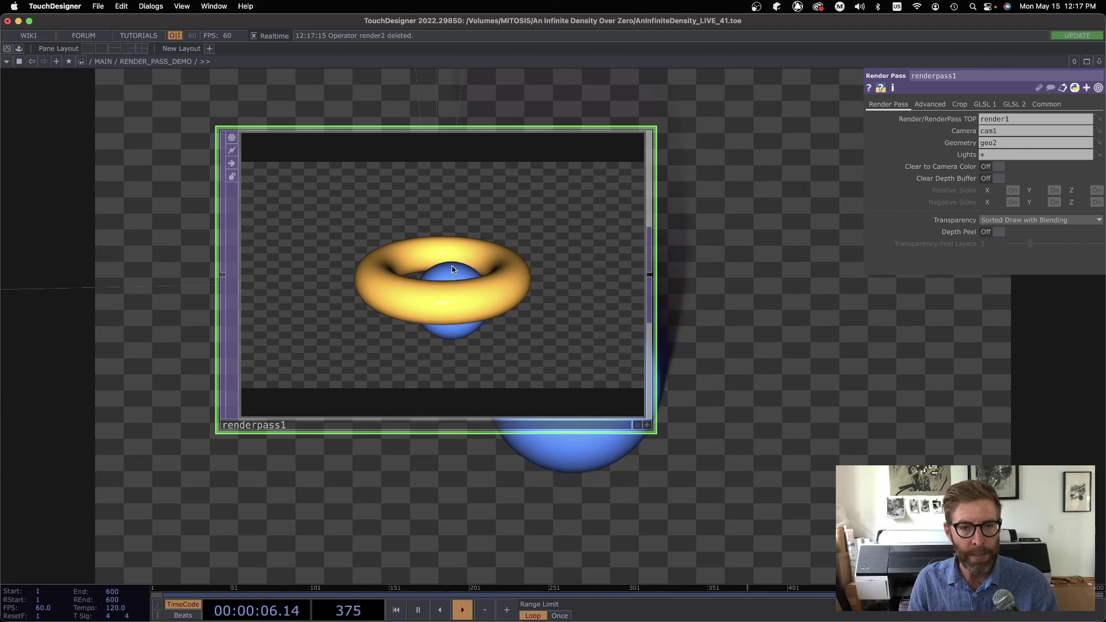
drag(749, 313, 777, 332)
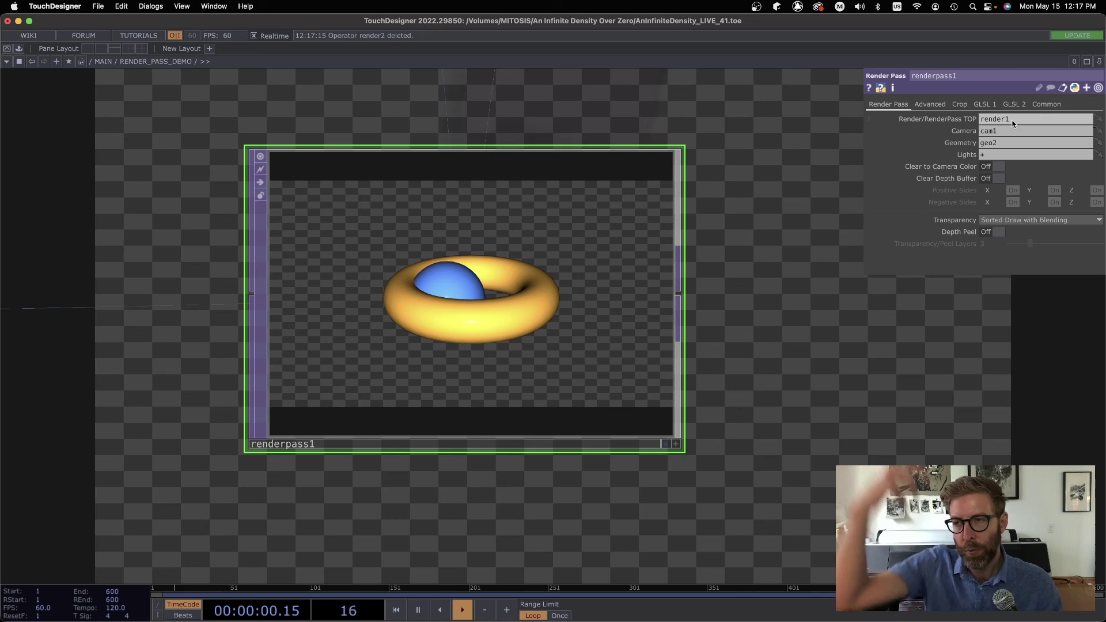
drag(825, 335, 636, 378)
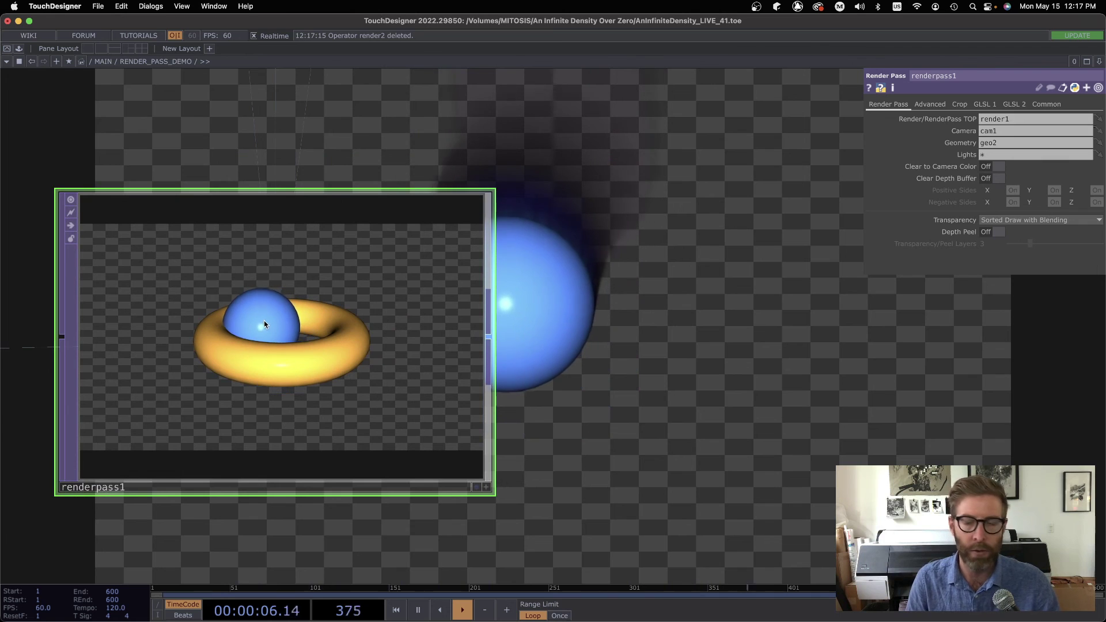
Step: Compare renderpass1's Clear to Camera Color and Clear Depth Buffer options, leaving only Clear to Camera Color on
click(997, 166)
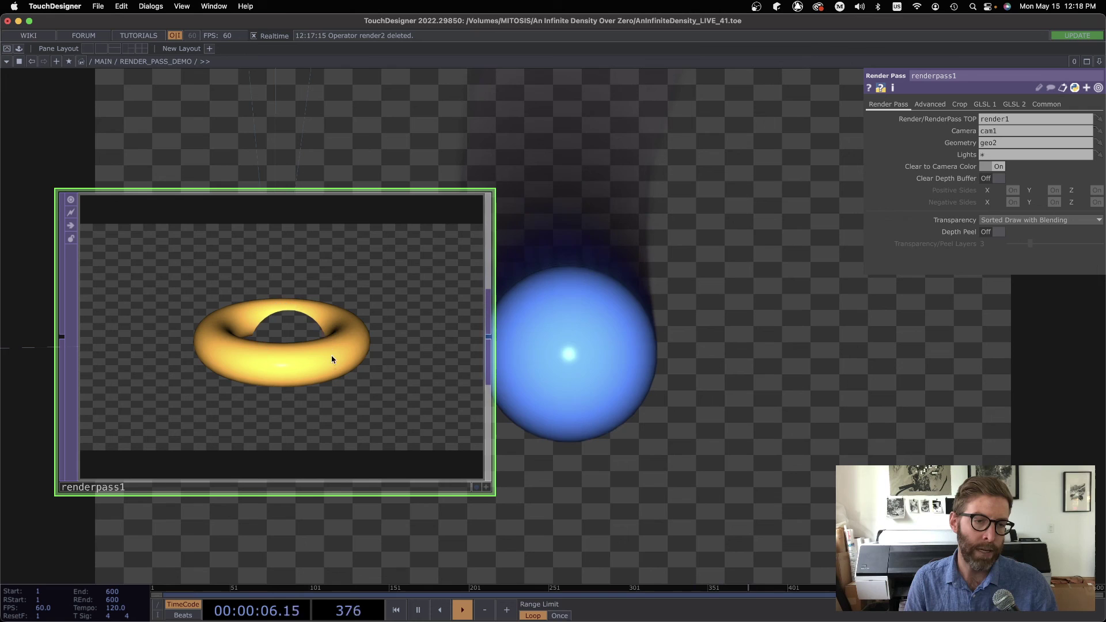
click(1000, 177)
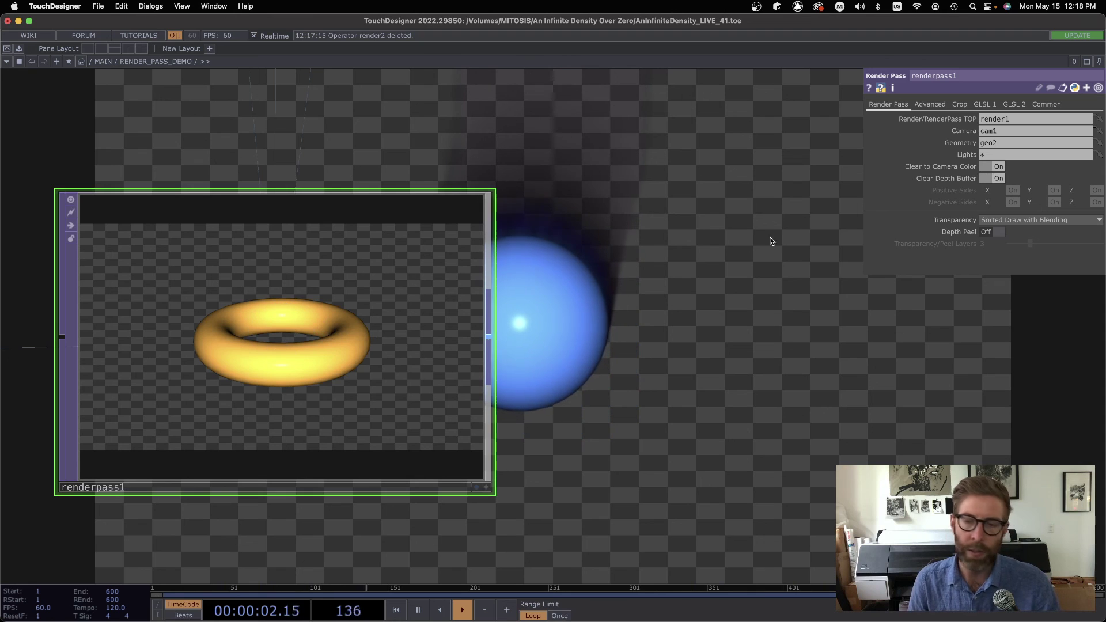
click(999, 178)
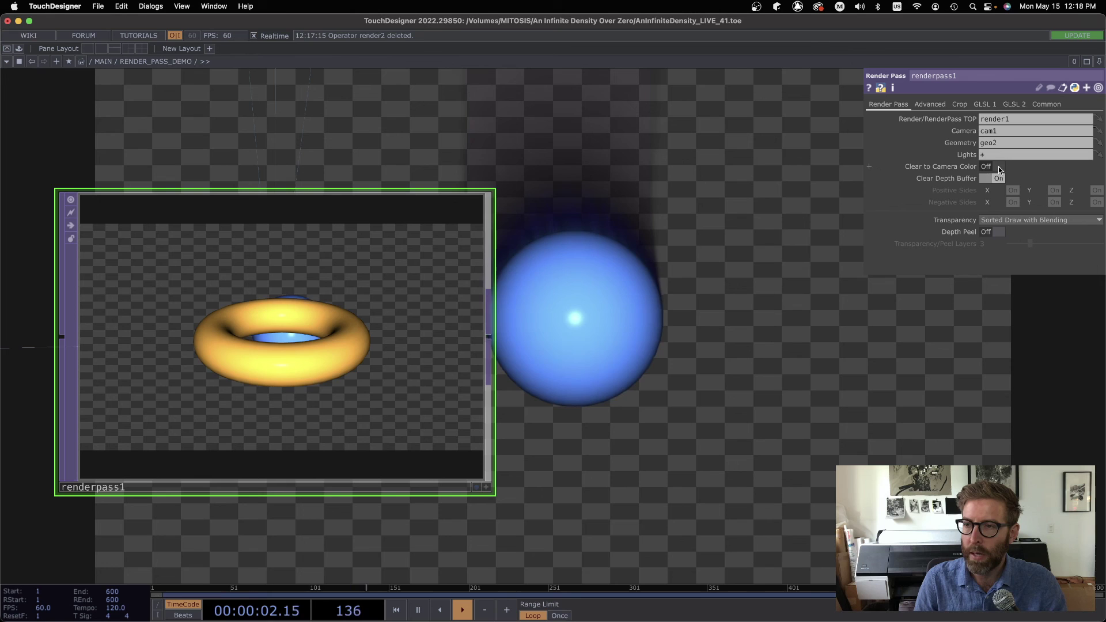
click(997, 167)
click(1000, 179)
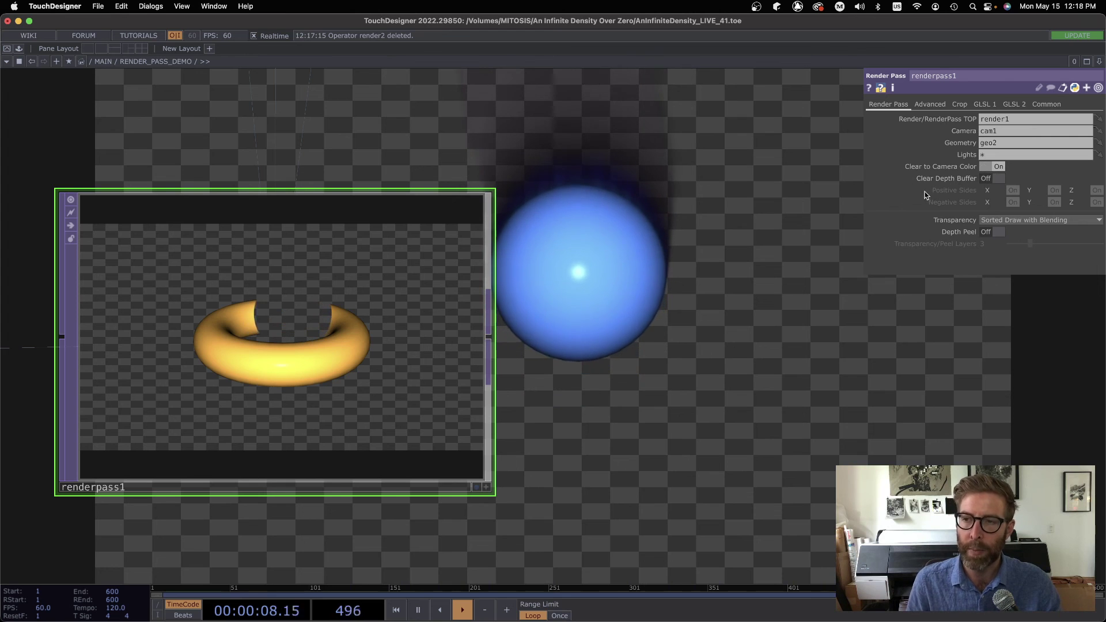
Step: Hide renderpass1's parameters and connect its output to over1's second input, keeping comp1 in the first
scroll(596, 440, down, 3)
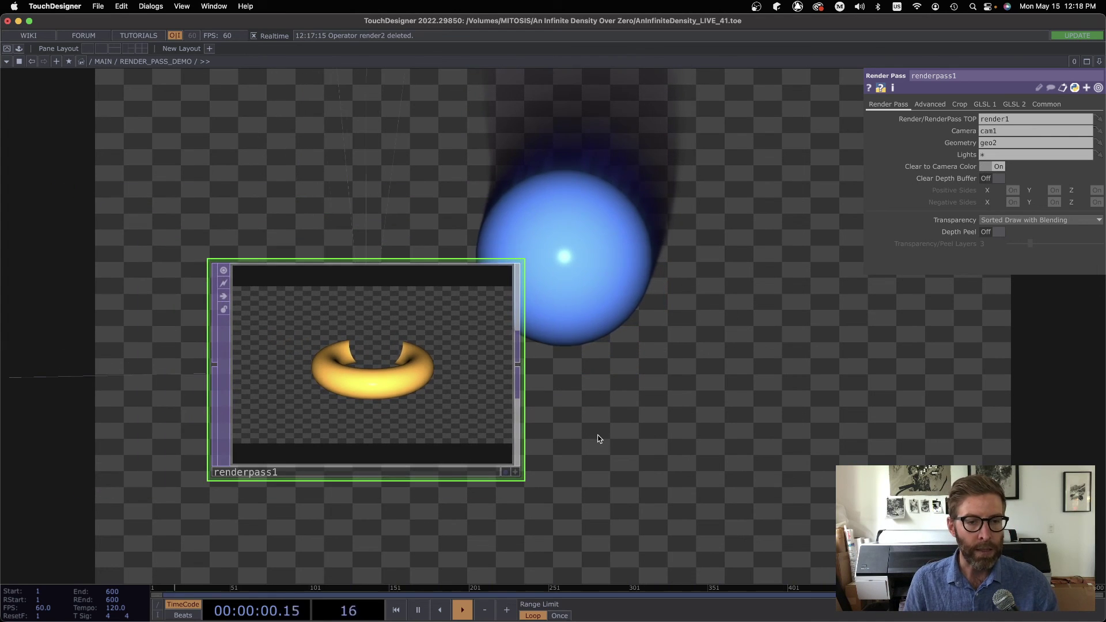
key(p)
scroll(681, 410, down, 3)
drag(676, 409, 631, 420)
scroll(567, 428, up, 4)
scroll(632, 419, down, 4)
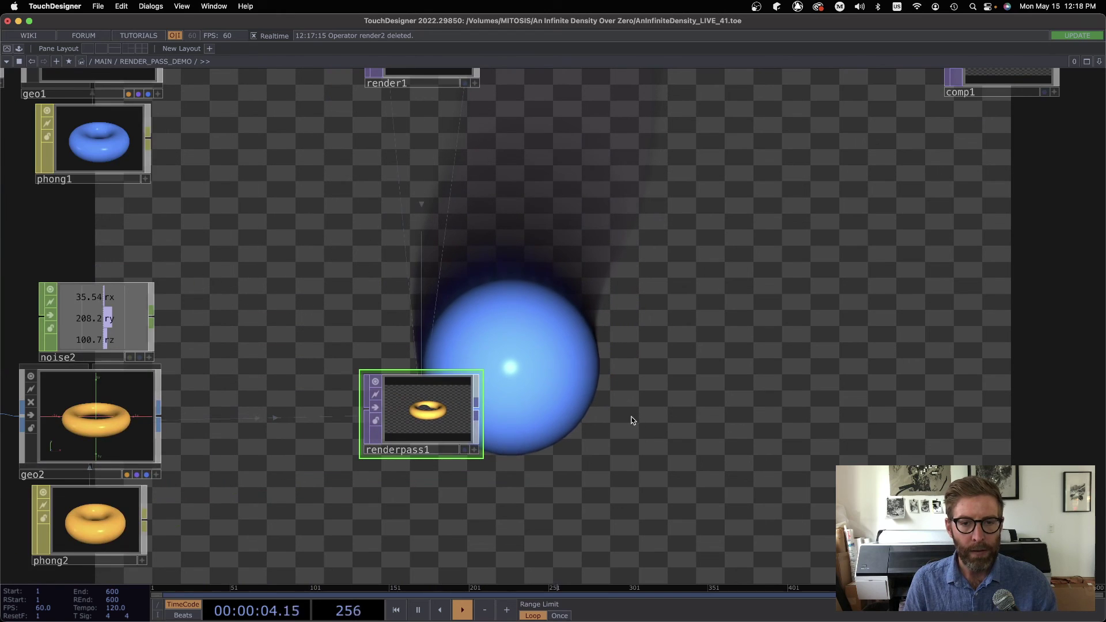
drag(811, 351, 544, 349)
scroll(534, 354, down, 3)
scroll(562, 351, right, 2)
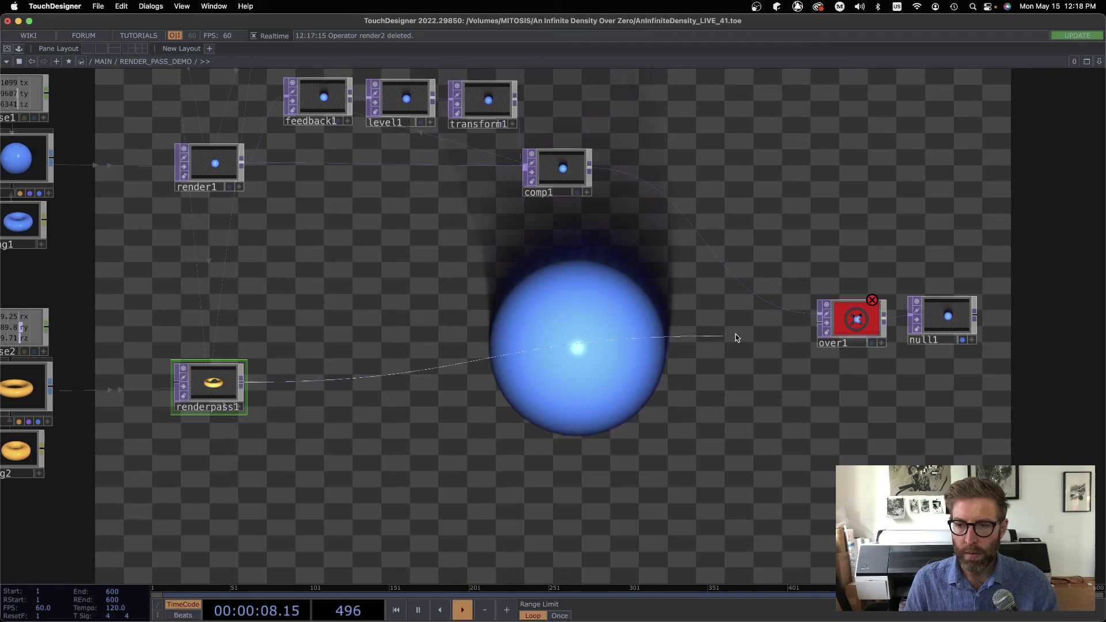
click(816, 322)
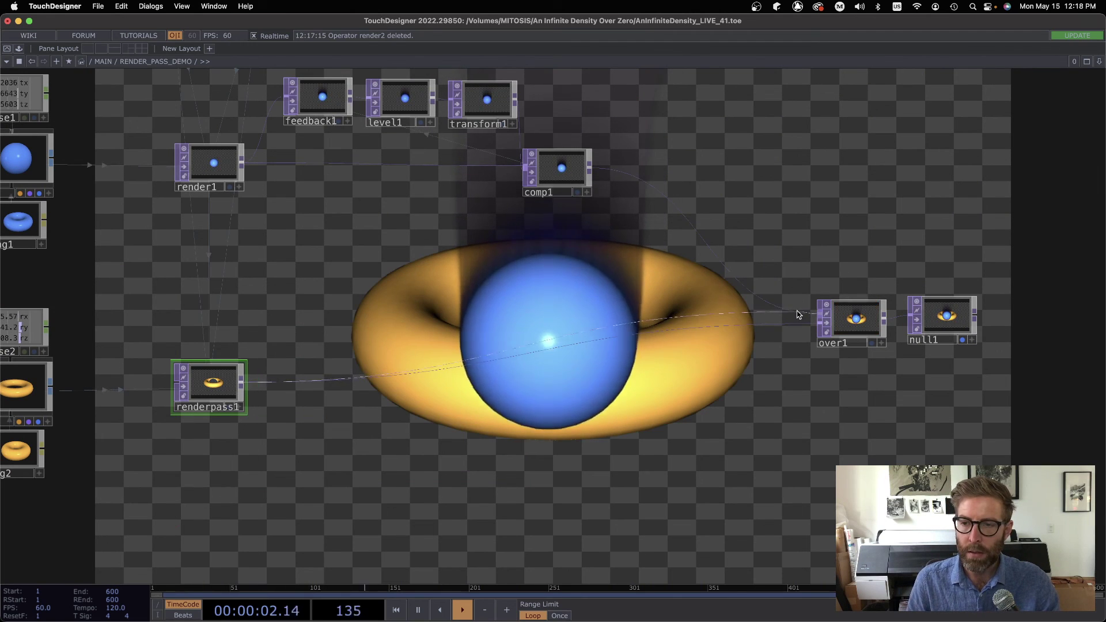
Step: Swap the inputs of over1 so that renderpass1 feeds the first input and comp1 the second
click(816, 313)
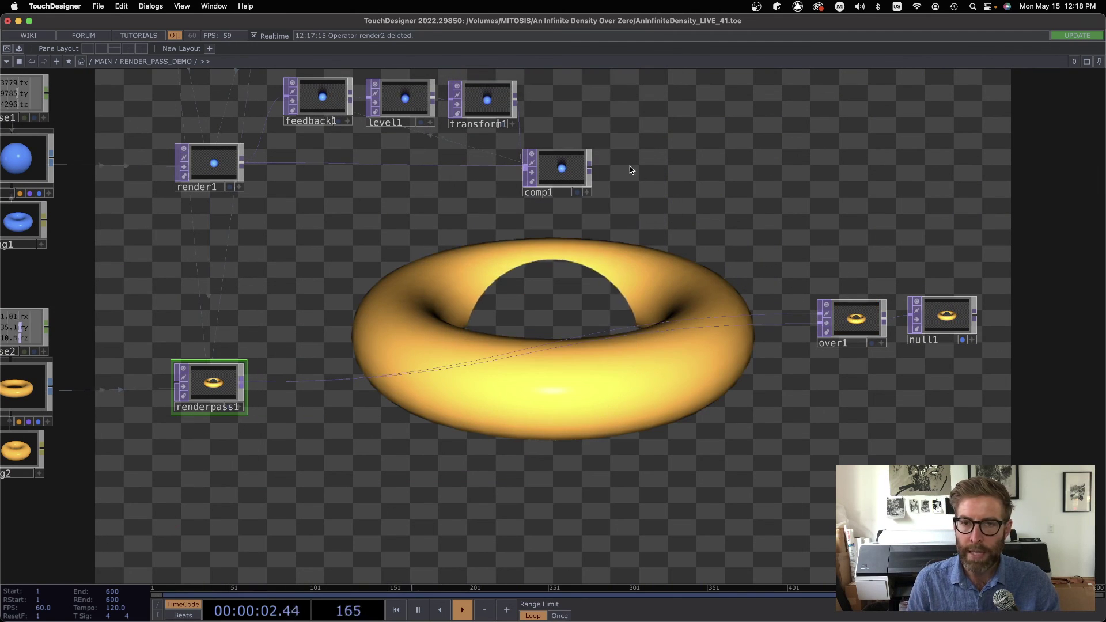
click(803, 323)
scroll(817, 246, right, 2)
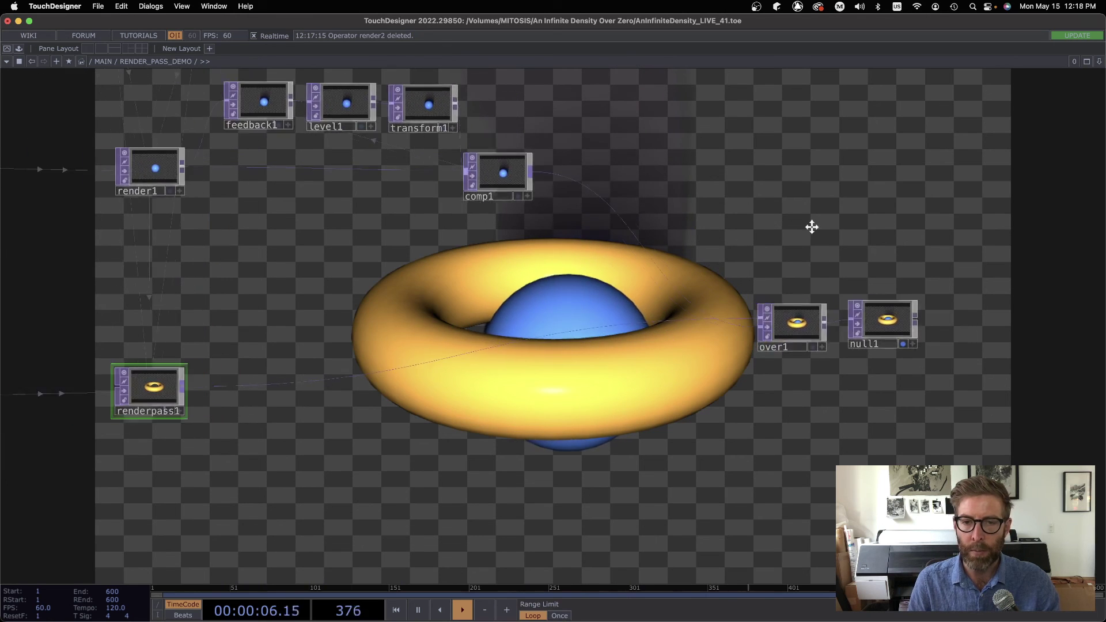
drag(811, 226, 634, 303)
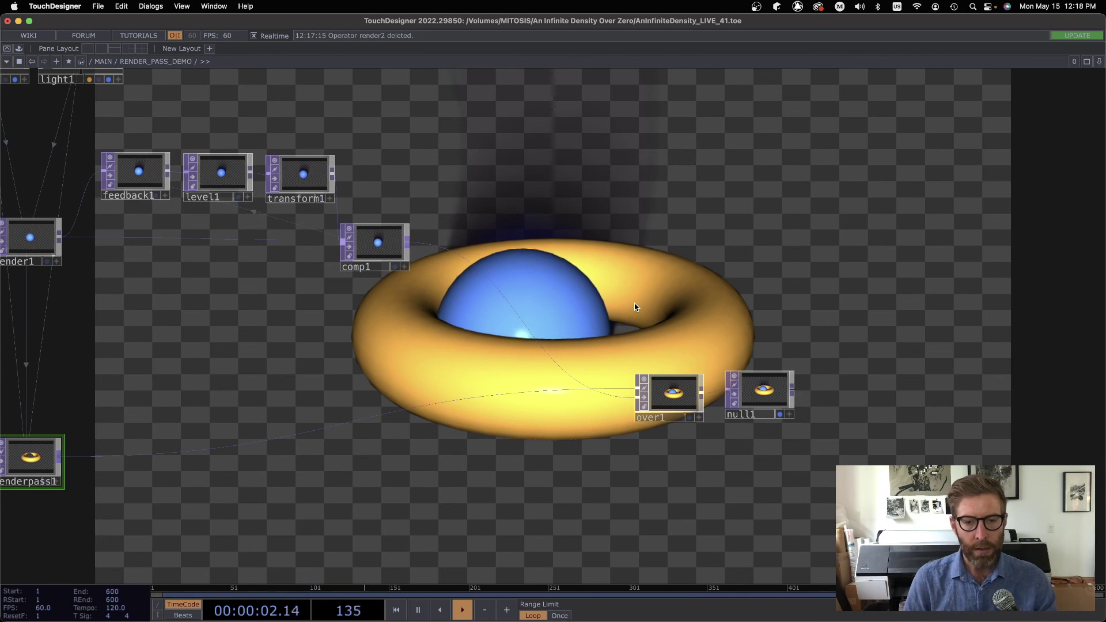
Step: Insert an Edge TOP on the wire between renderpass1 and over1, placing it beside renderpass1
scroll(209, 444, left, 3)
scroll(209, 444, down, 1)
right_click(185, 427)
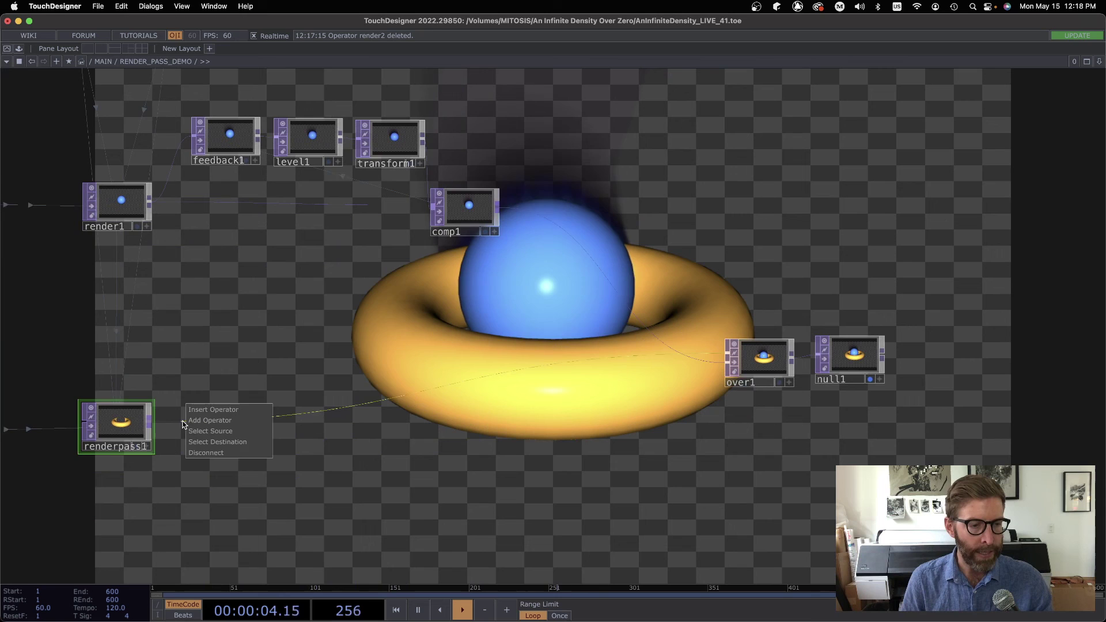
click(197, 409)
click(226, 352)
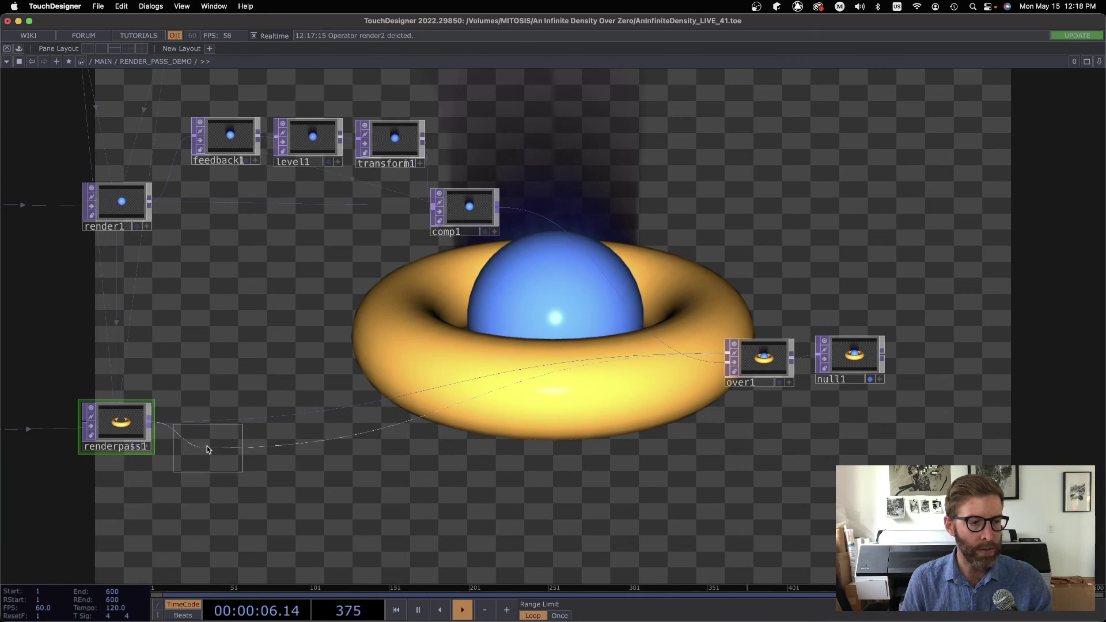
click(197, 426)
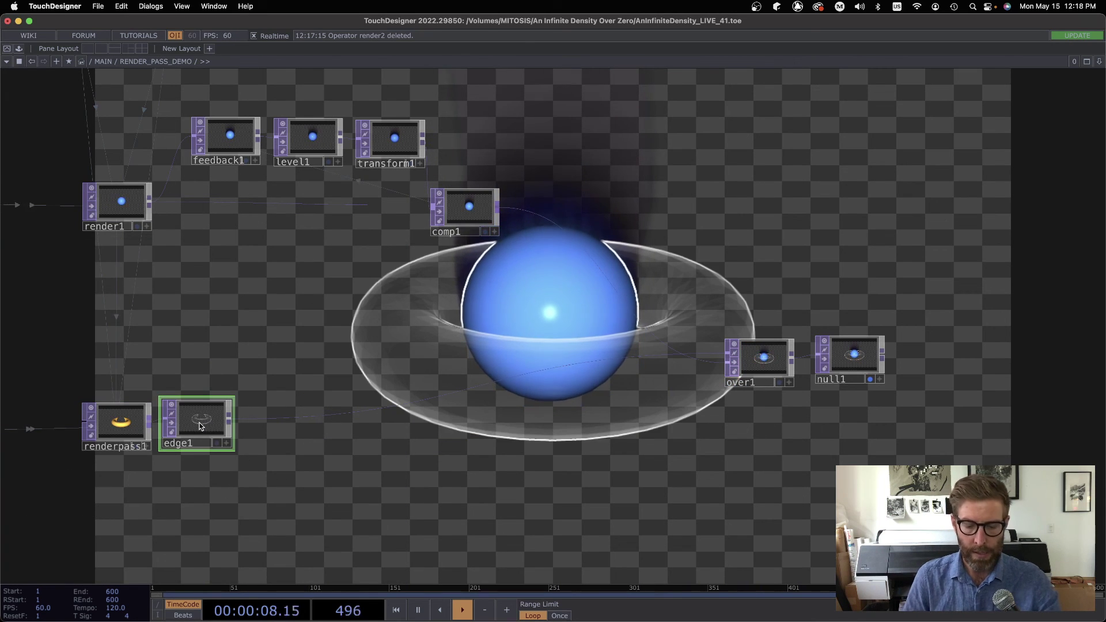
Step: Turn on Comp Over Input for edge1, then hide its parameters
key(p)
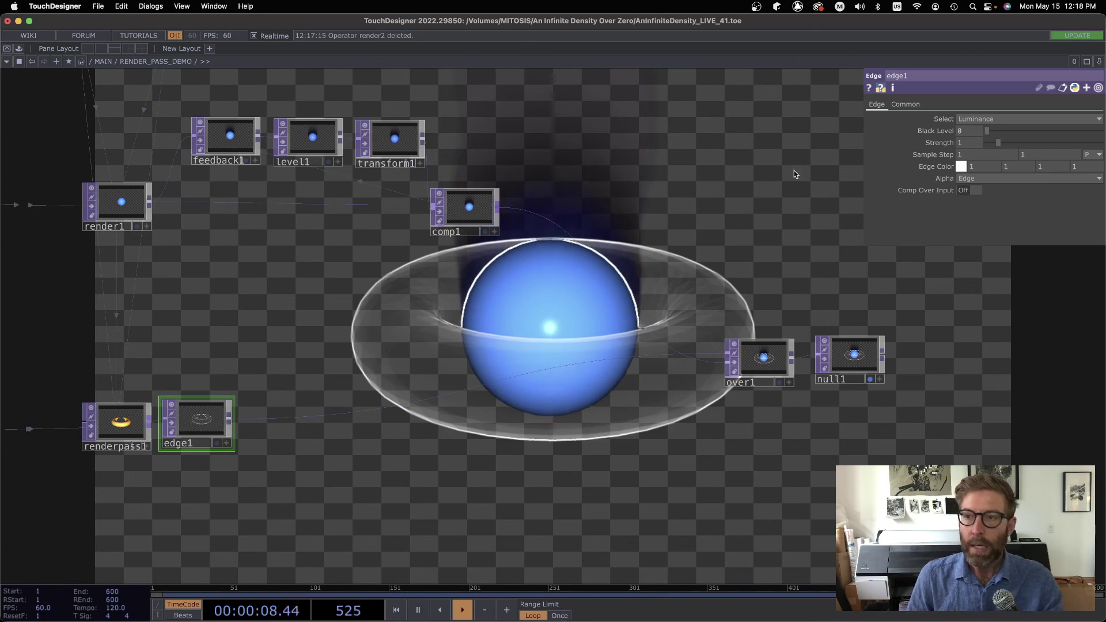
click(973, 191)
drag(789, 244, 702, 232)
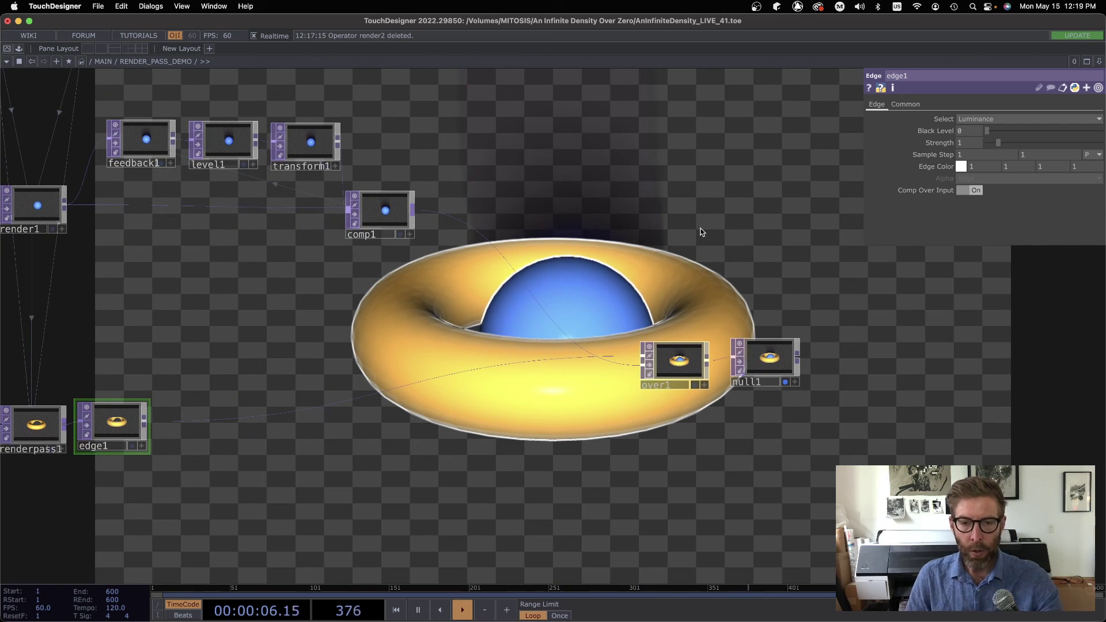
key(p)
Step: Examine up close how the torus is cut out in renderpass1 and outlined by edge1
drag(417, 424, 378, 519)
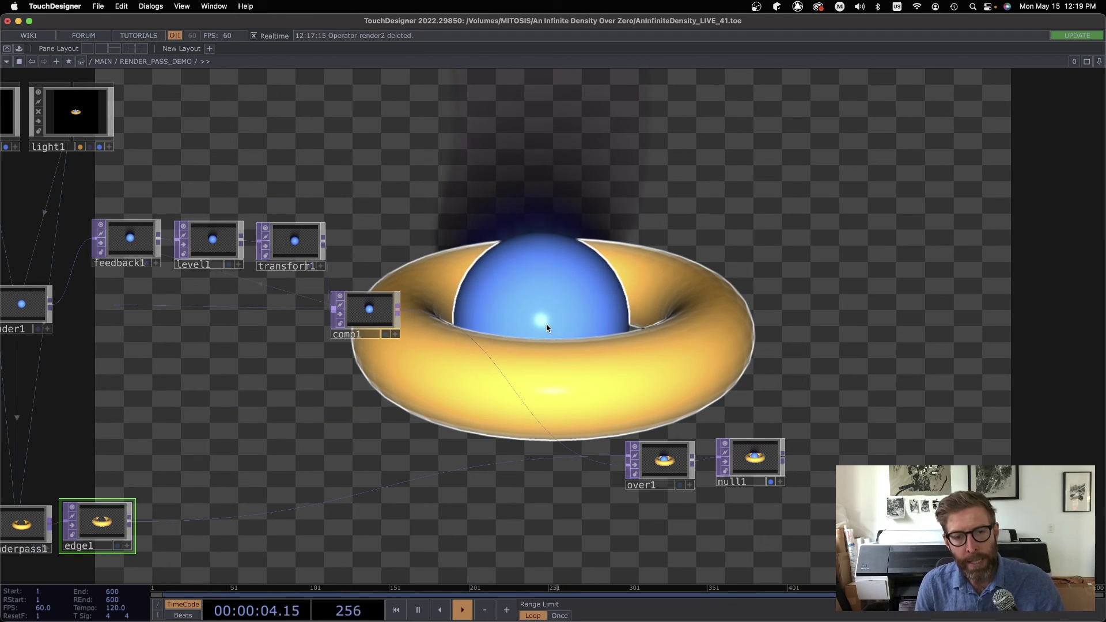
drag(559, 323, 719, 214)
scroll(251, 403, up, 6)
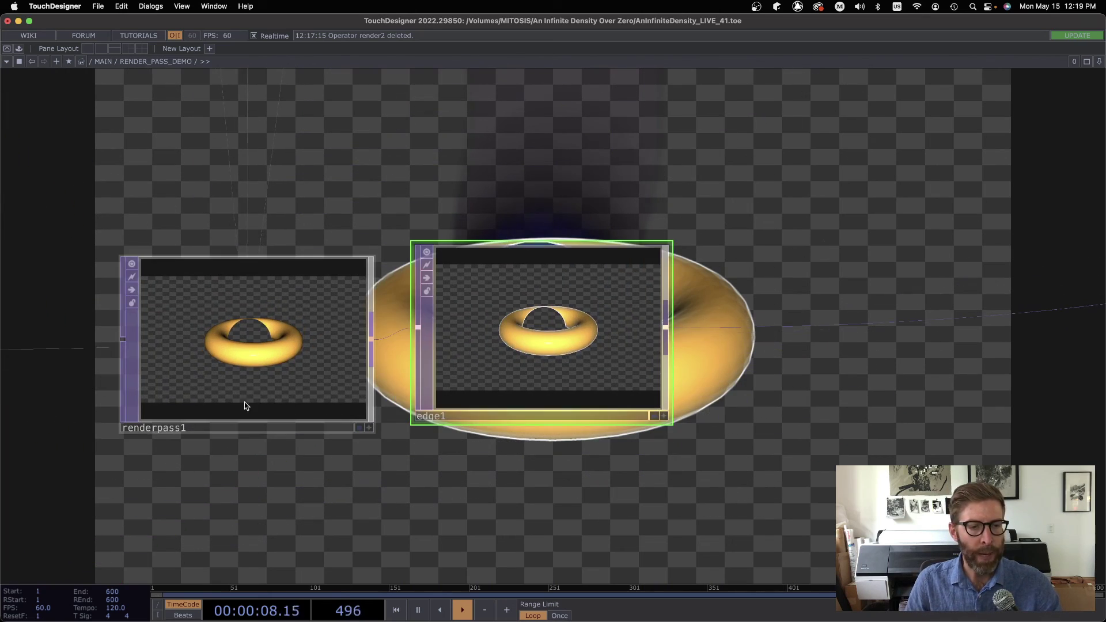
scroll(245, 406, up, 5)
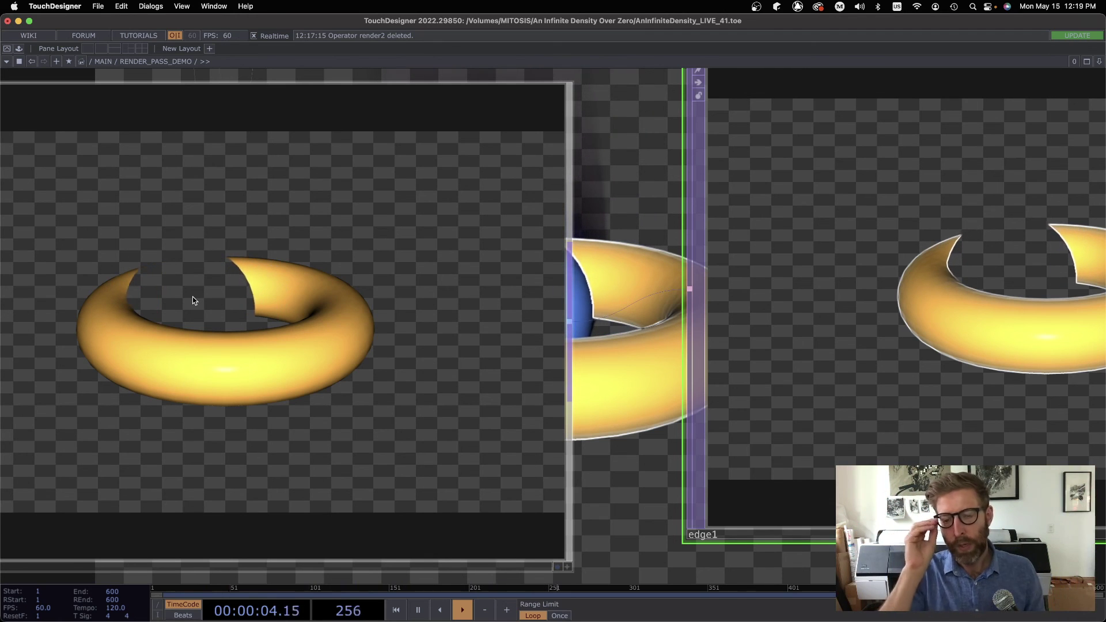
scroll(190, 305, down, 2)
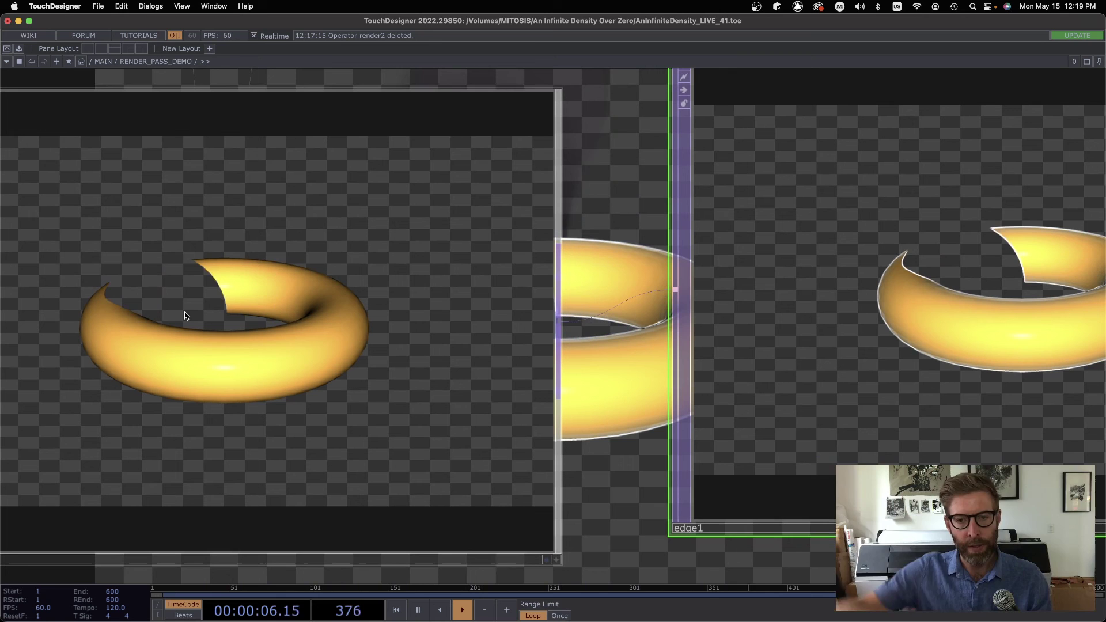
scroll(185, 317, down, 6)
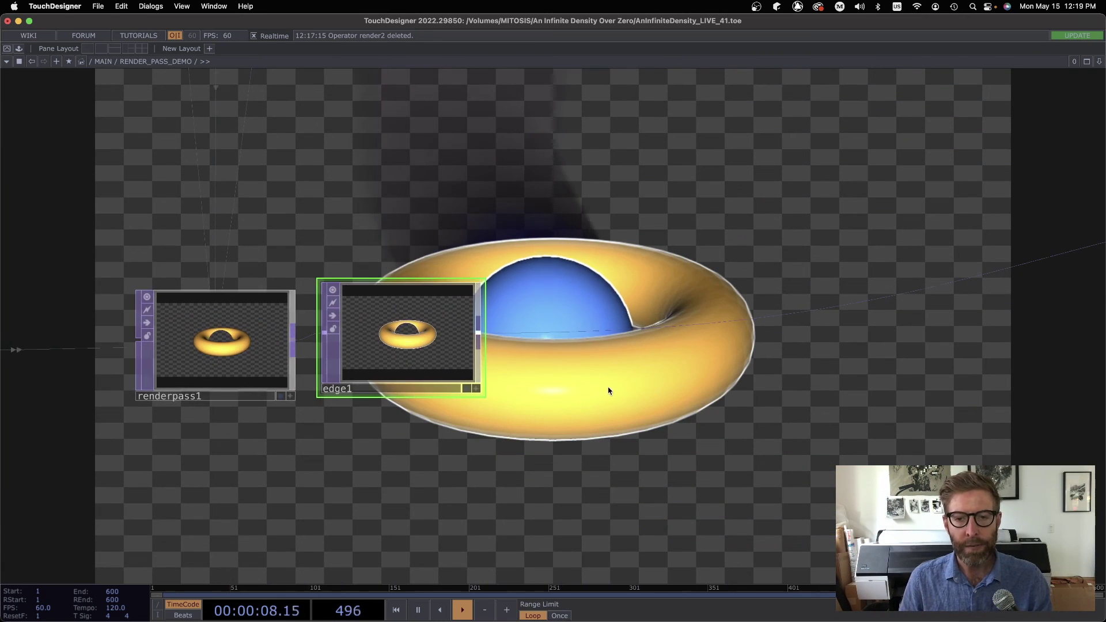
drag(609, 390, 391, 278)
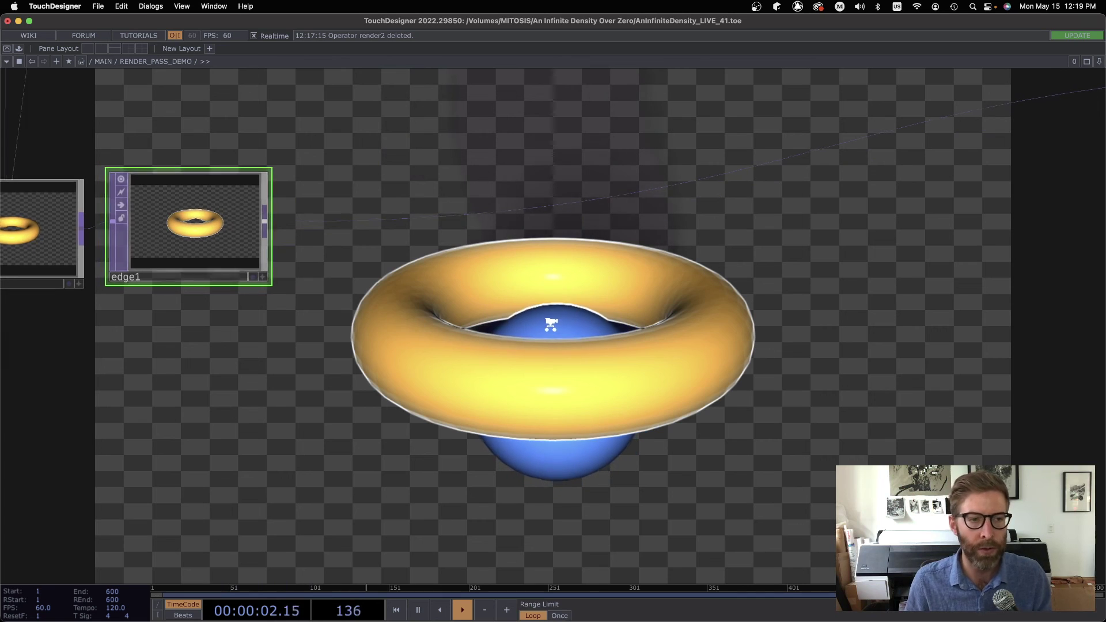
Step: Make room beside geo1 by moving render1 up and the feedback chain with comp1 across, and place a Render Pass TOP in the gap
scroll(547, 334, down, 8)
drag(578, 350, 533, 466)
drag(453, 334, 423, 351)
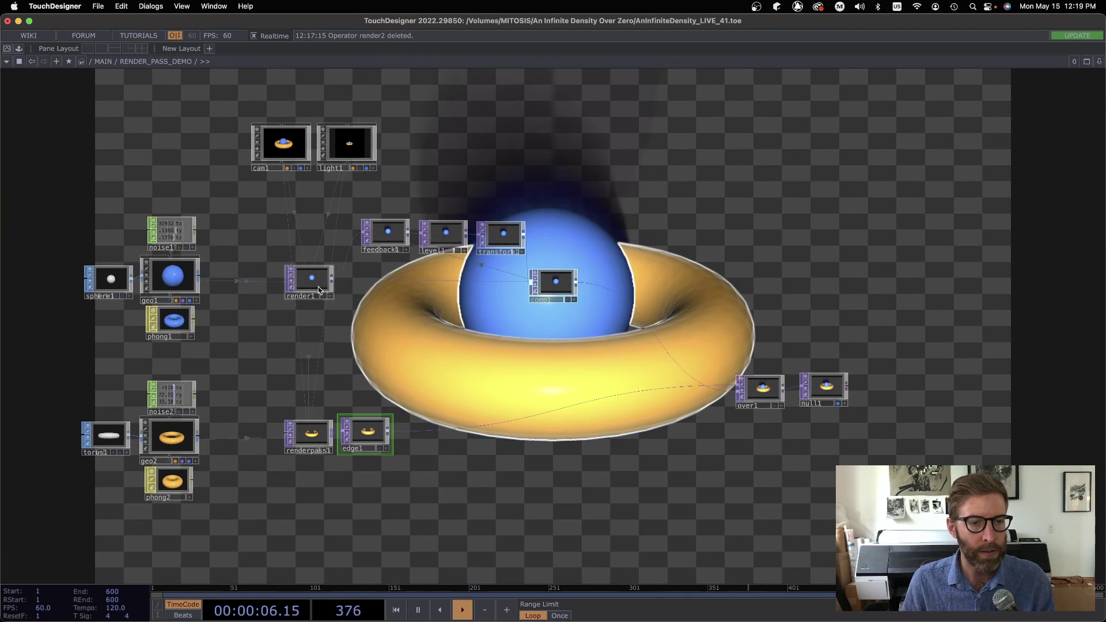
drag(309, 286, 306, 212)
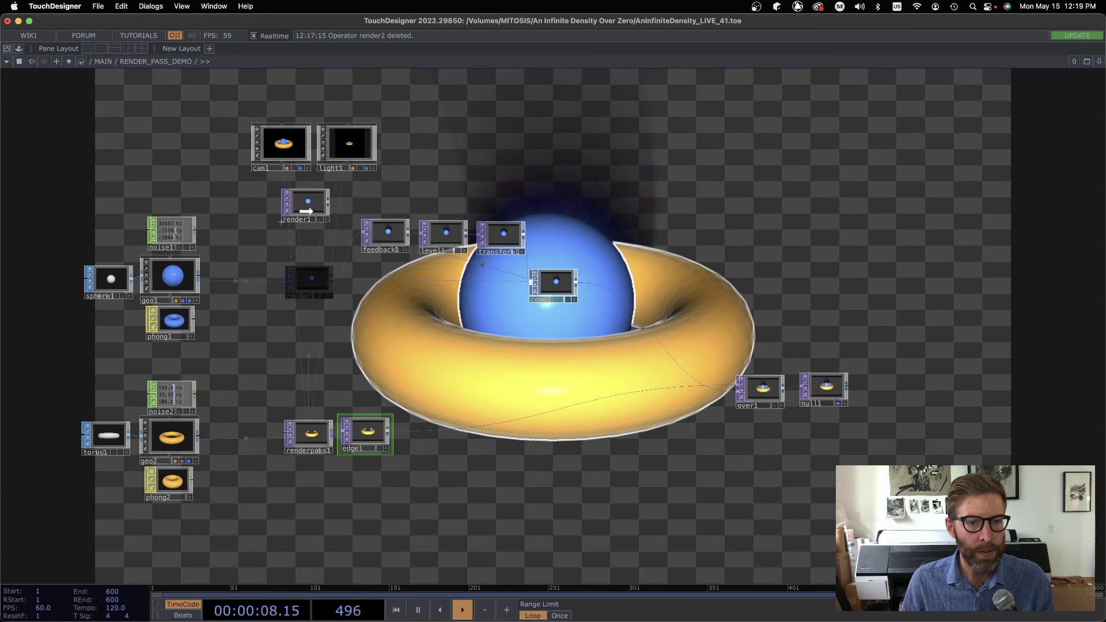
drag(600, 340, 600, 341)
drag(561, 285, 657, 285)
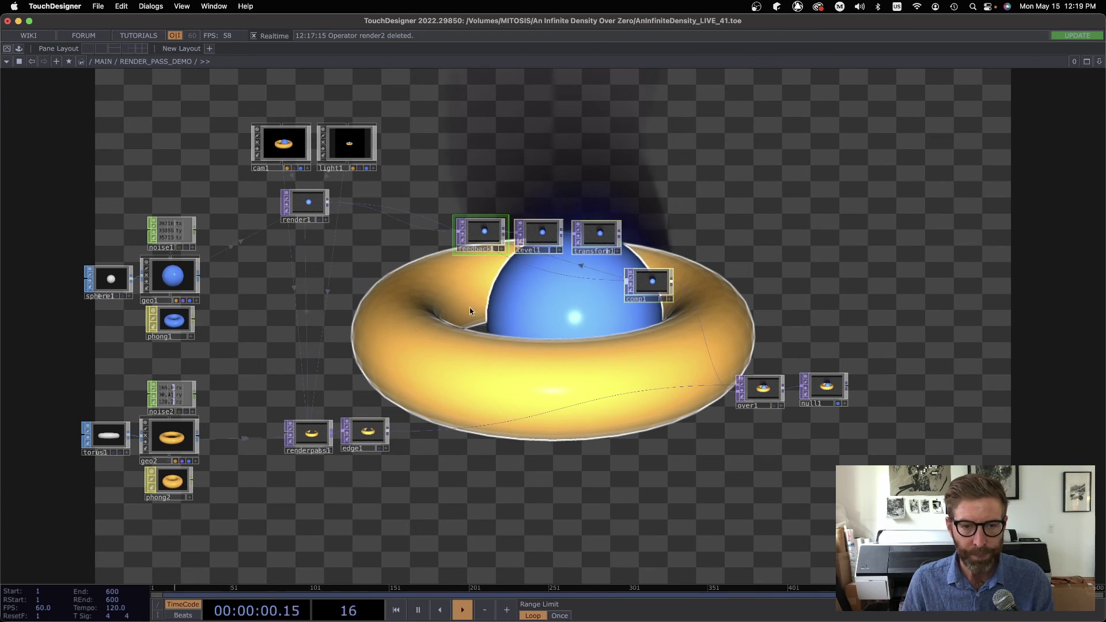
key(Tab)
click(376, 282)
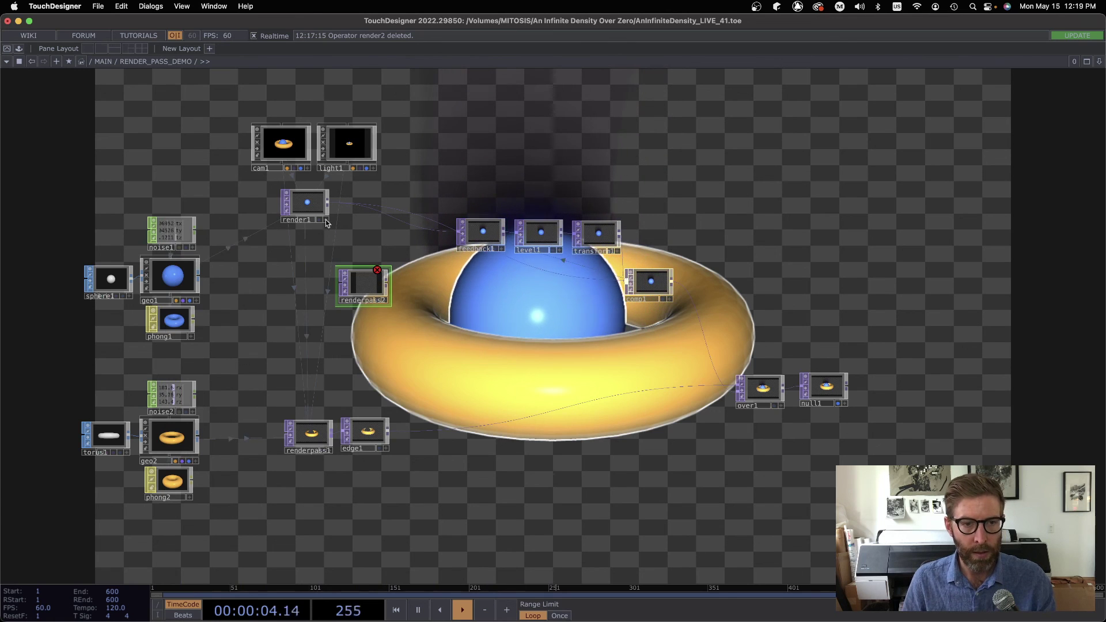
Step: Show render1's parameters and set its Geometry to * so it renders both the sphere and the torus
scroll(313, 218, up, 10)
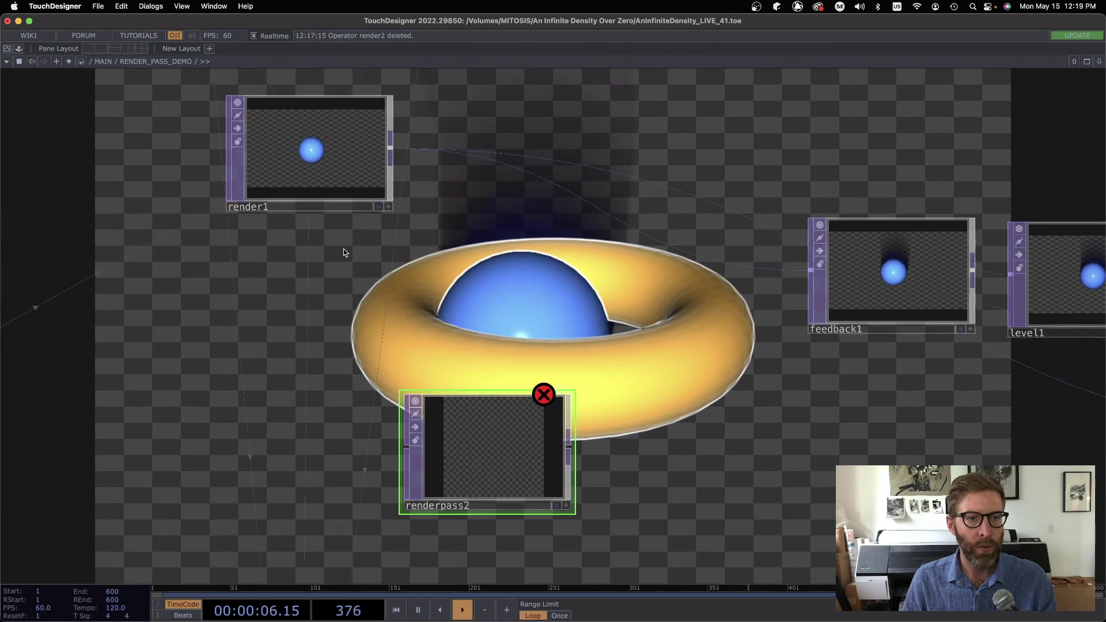
click(481, 260)
key(p)
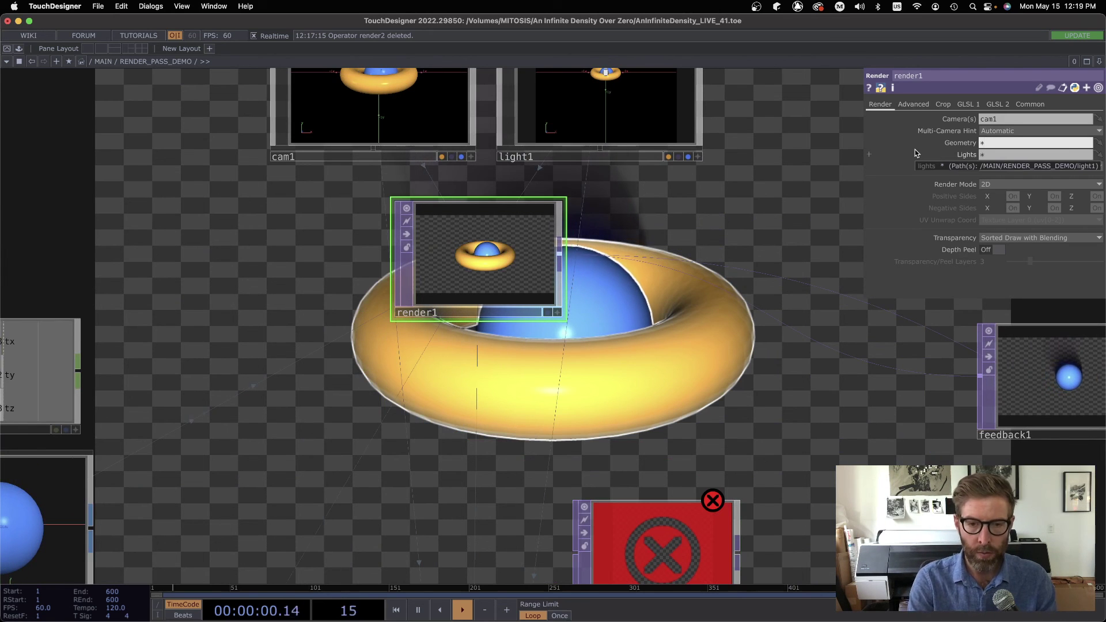
scroll(746, 341, down, 3)
drag(736, 357, 557, 265)
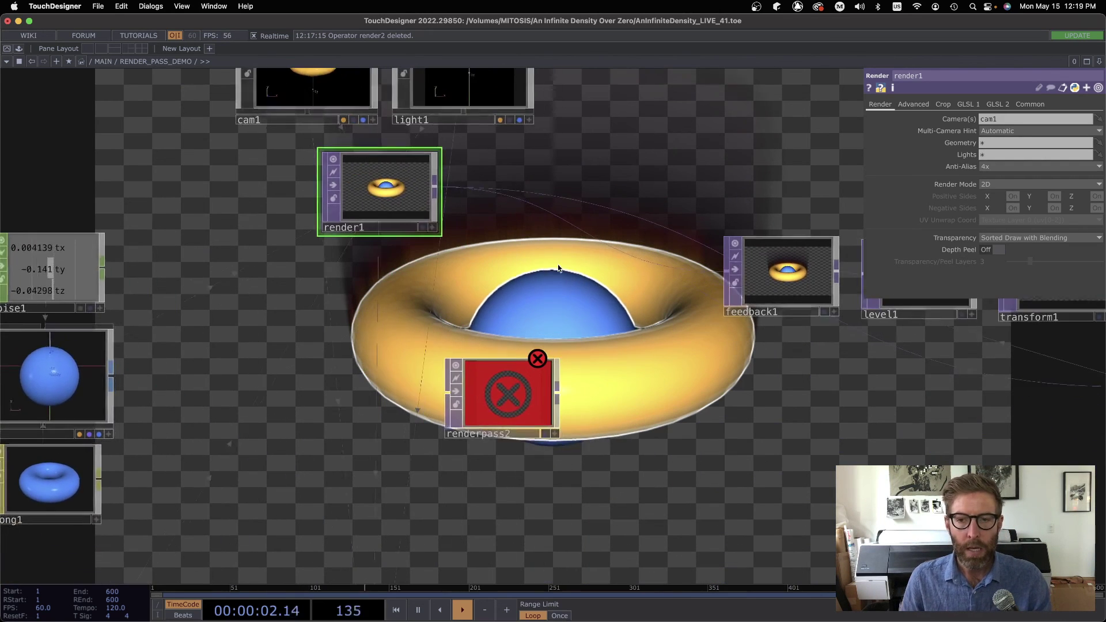
Step: Select renderpass2 and set its Render/RenderPass TOP to render1
scroll(558, 268, down, 3)
click(444, 386)
scroll(517, 424, down, 1)
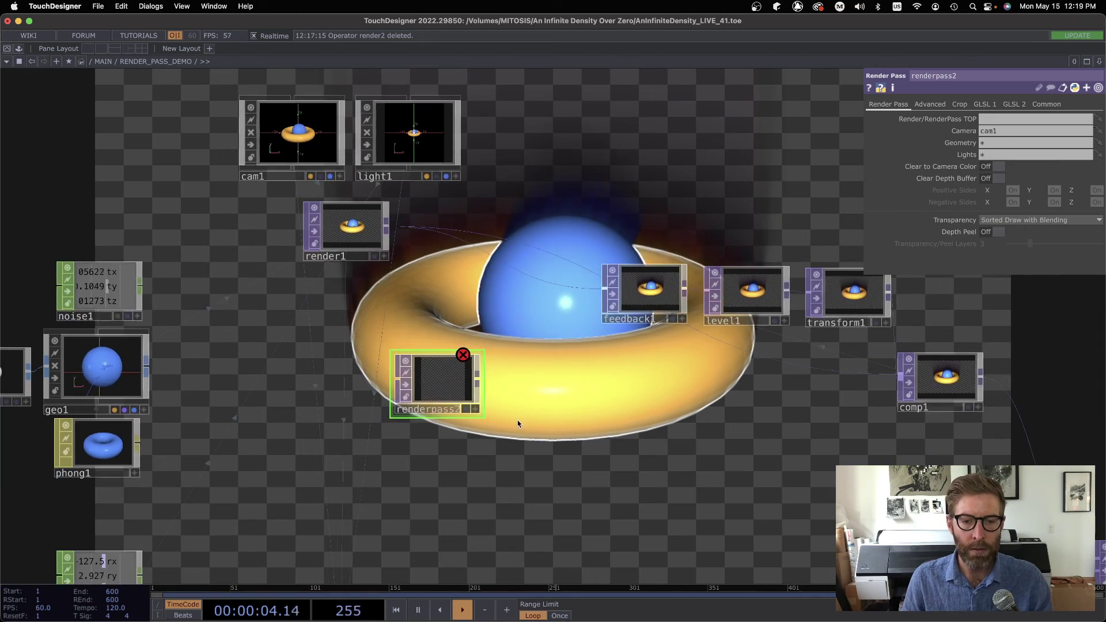
drag(517, 419, 478, 326)
scroll(507, 307, down, 5)
scroll(478, 326, up, 1)
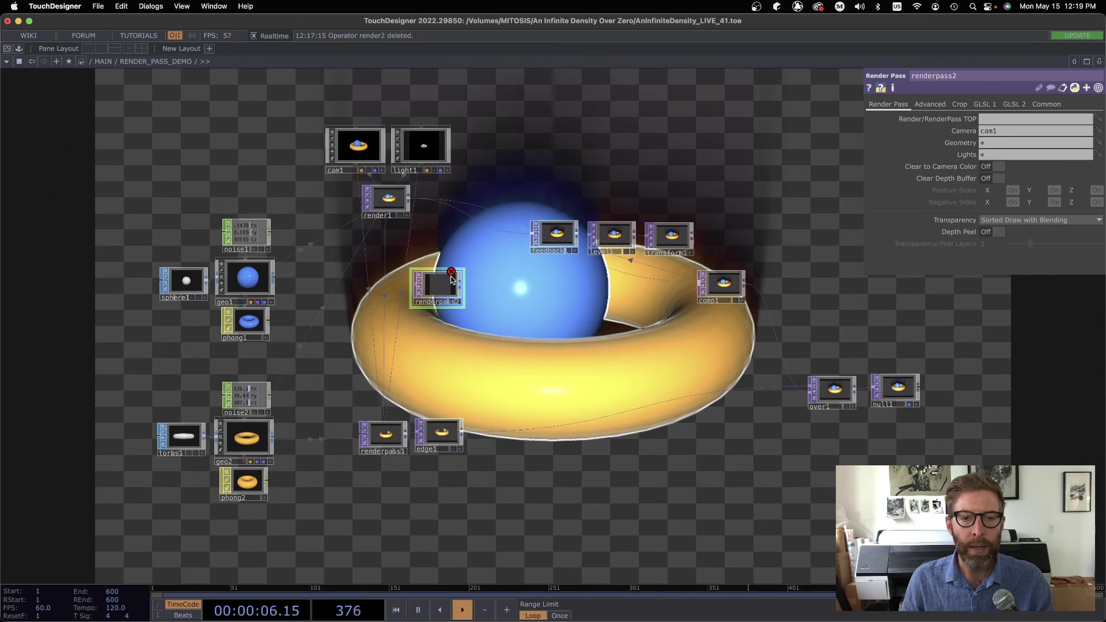
drag(392, 199, 991, 119)
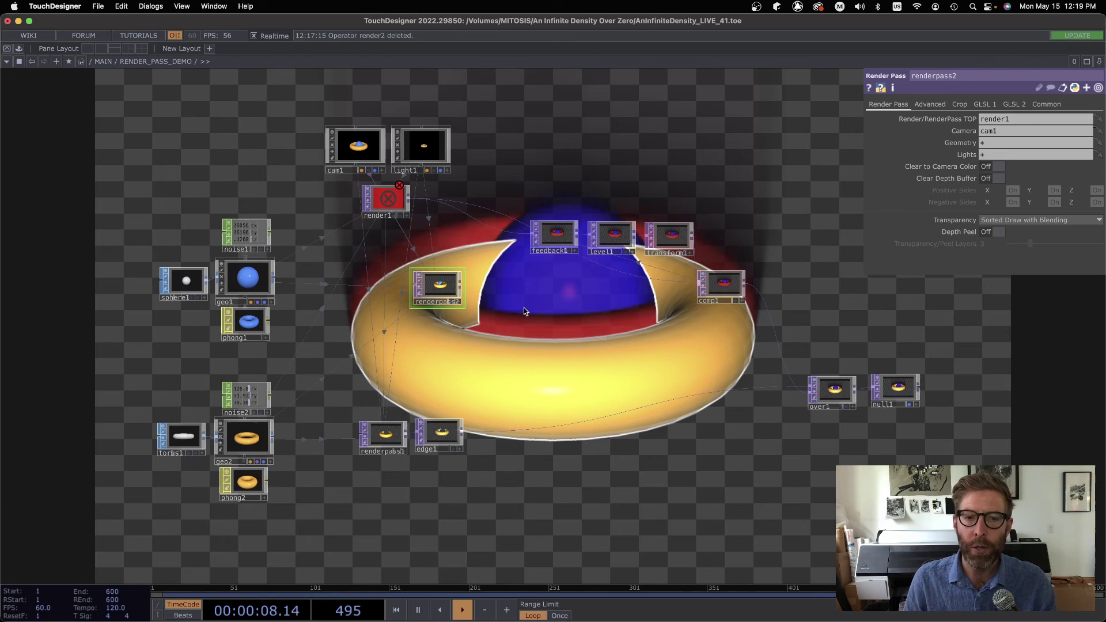
Step: Check the error on render1, then set renderpass2's Render/RenderPass TOP to renderpass1
scroll(407, 333, up, 1)
middle_click(397, 176)
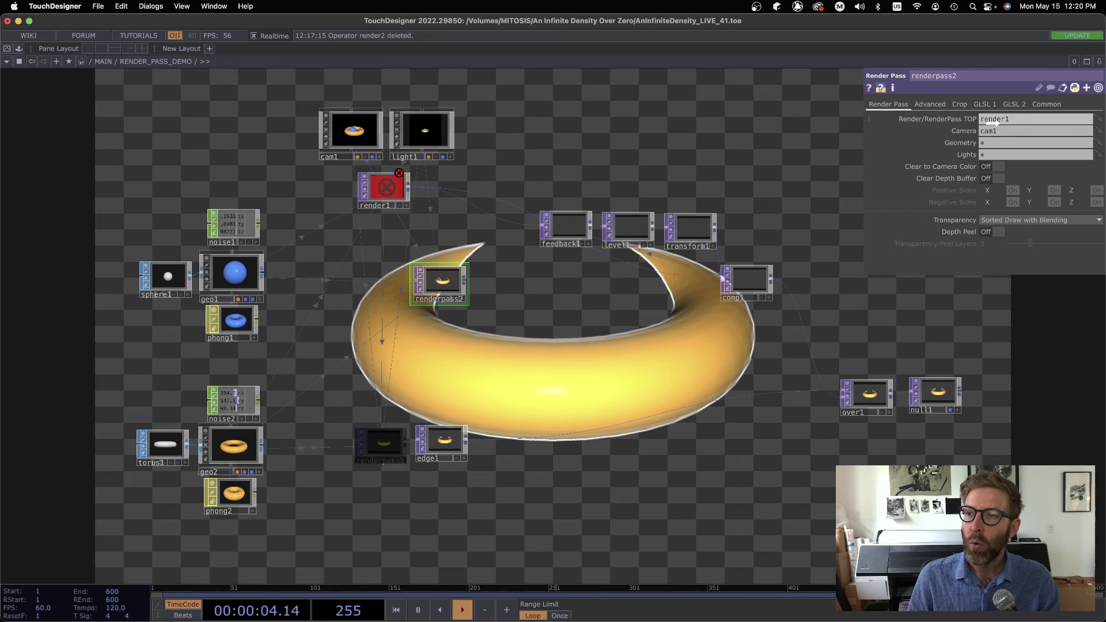
drag(992, 123, 990, 123)
scroll(426, 399, up, 3)
drag(439, 225, 514, 210)
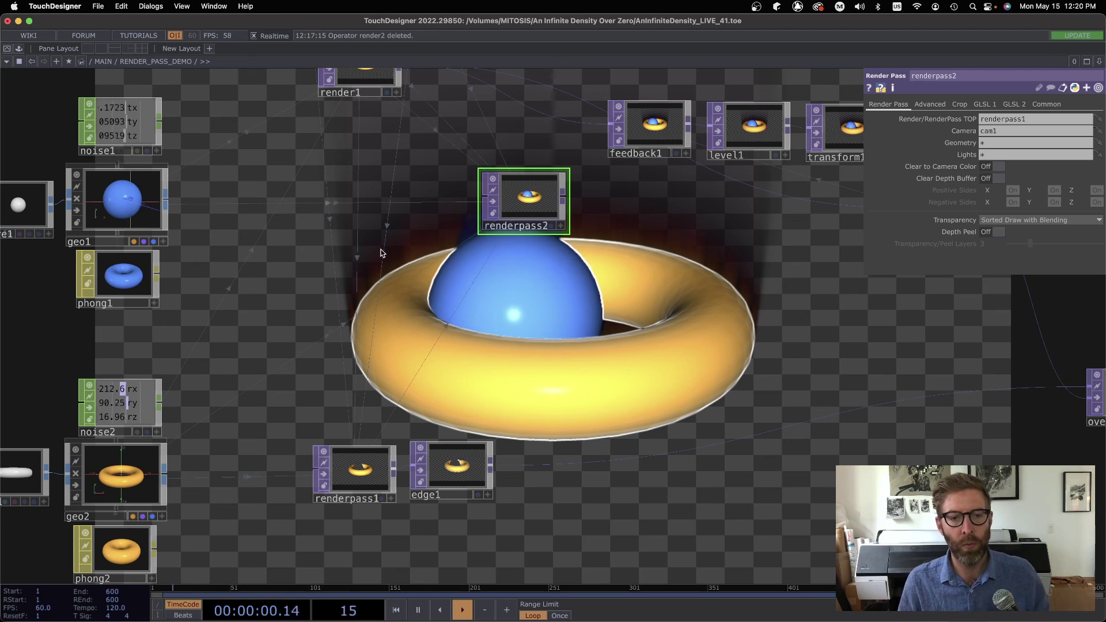
Step: Connect renderpass2's output to feedback1 and to comp1 in place of render1
drag(573, 370, 394, 458)
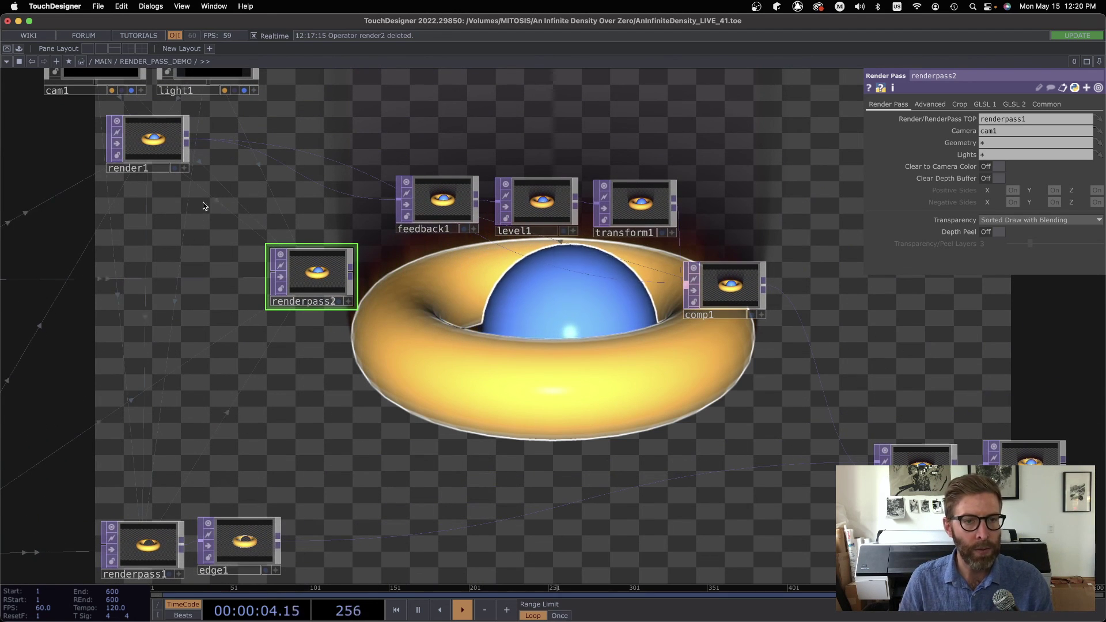
scroll(205, 264, up, 5)
drag(256, 281, 402, 511)
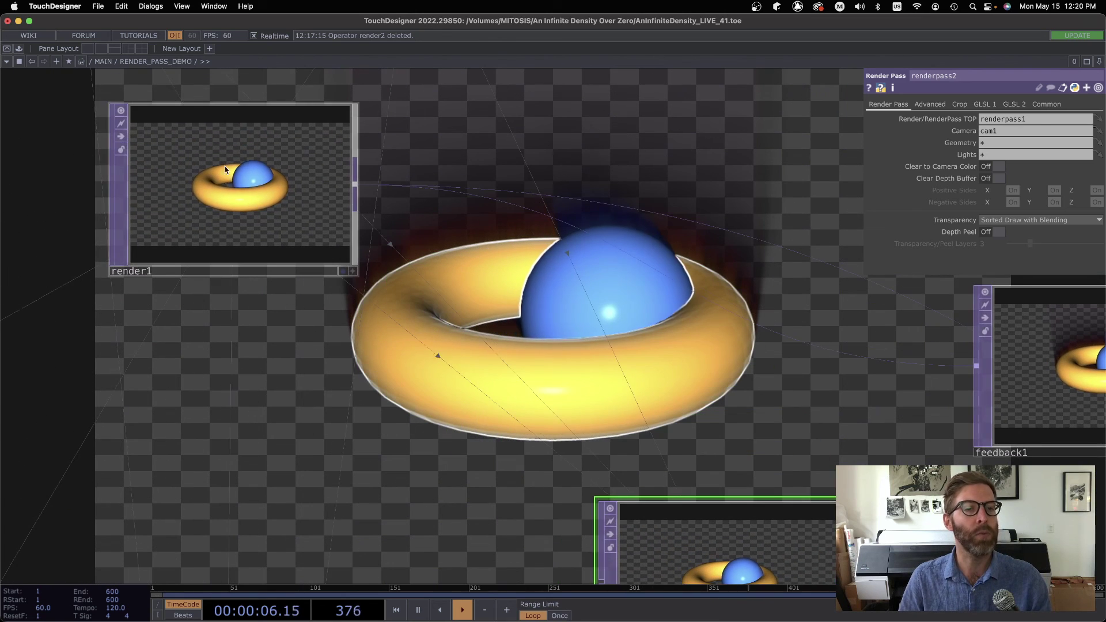
drag(408, 254, 48, 30)
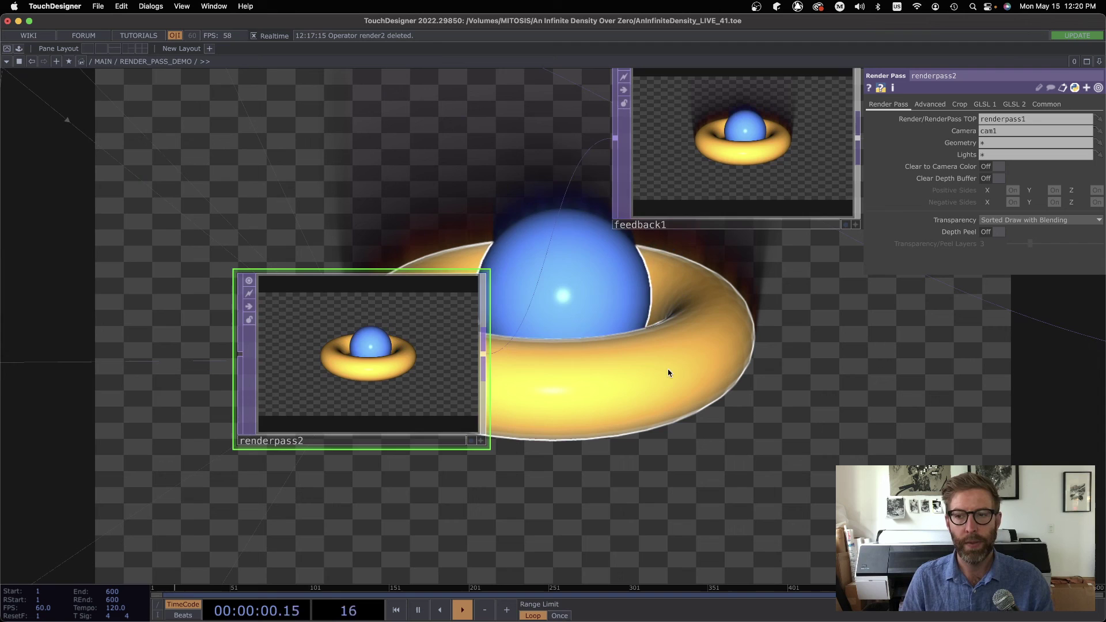
scroll(666, 375, right, 5)
click(305, 329)
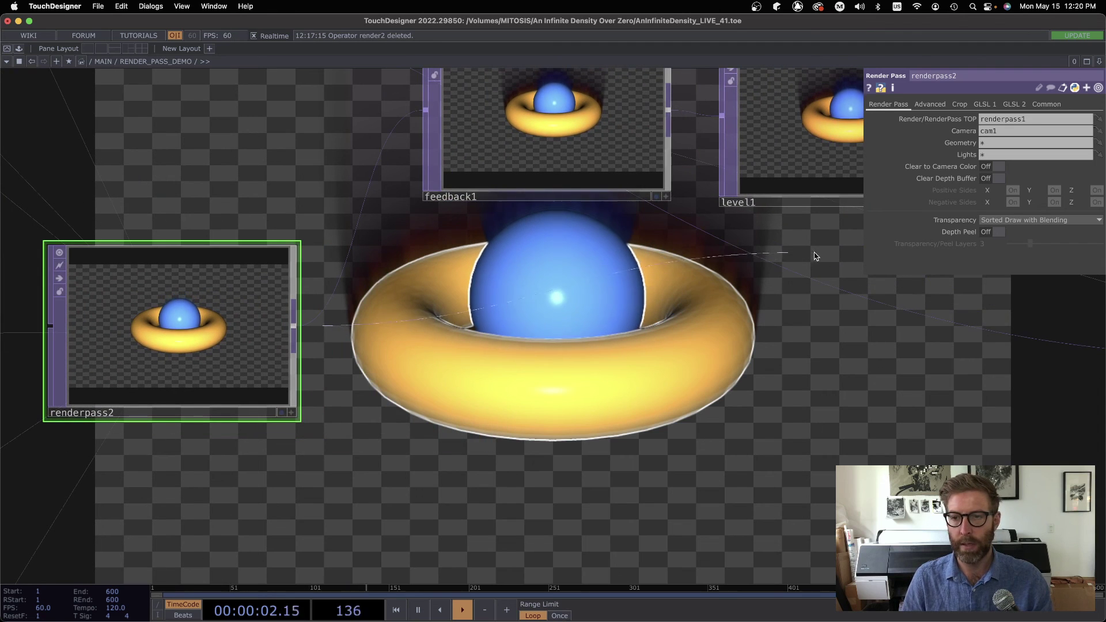
scroll(542, 437, down, 5)
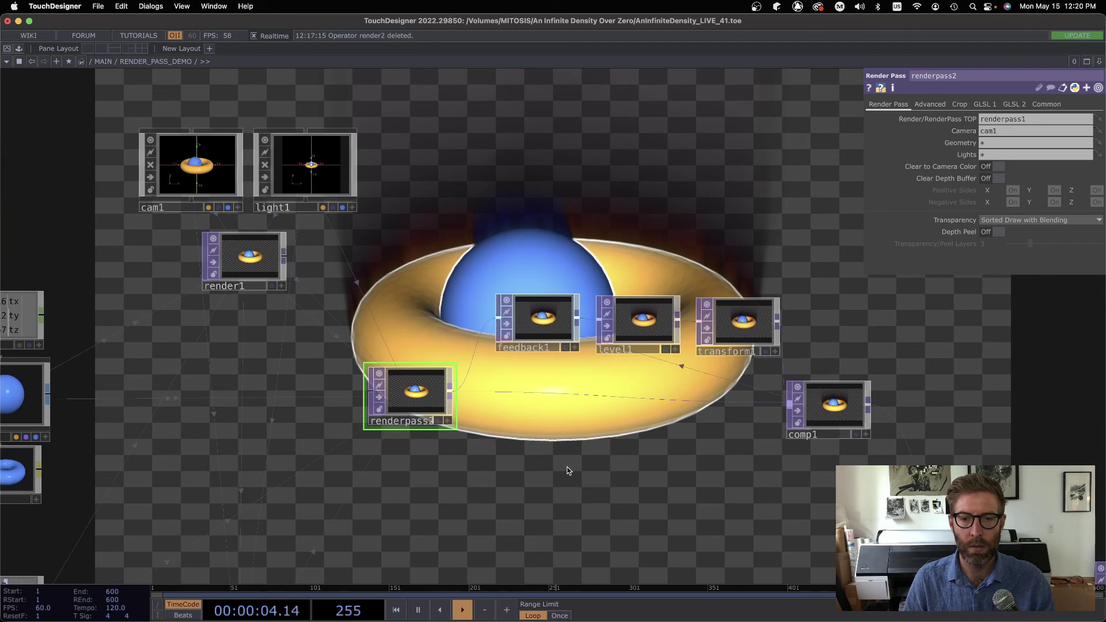
Step: Set renderpass2's Geometry to geo1 and turn on Clear to Camera Color so it outputs only the sphere
drag(405, 368, 438, 393)
scroll(460, 305, up, 6)
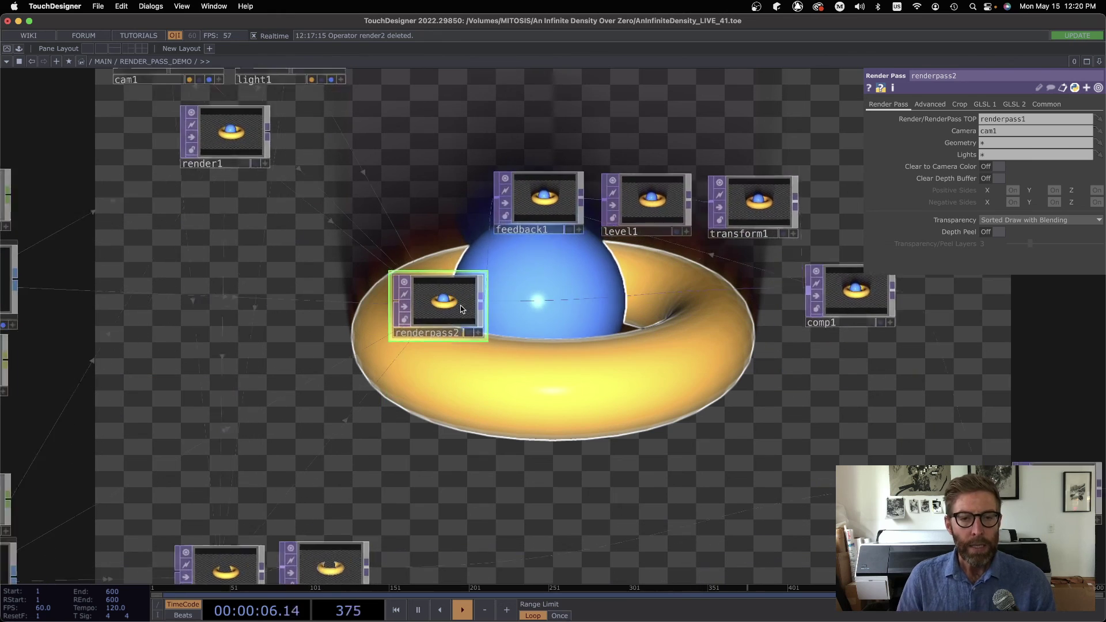
drag(650, 368, 669, 332)
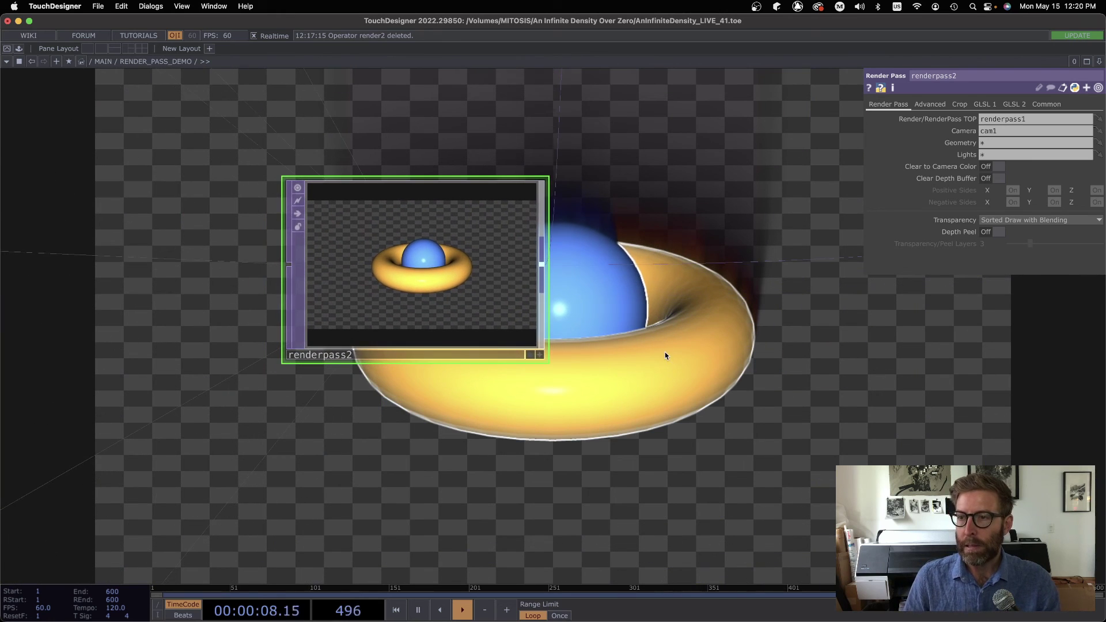
scroll(800, 362, down, 3)
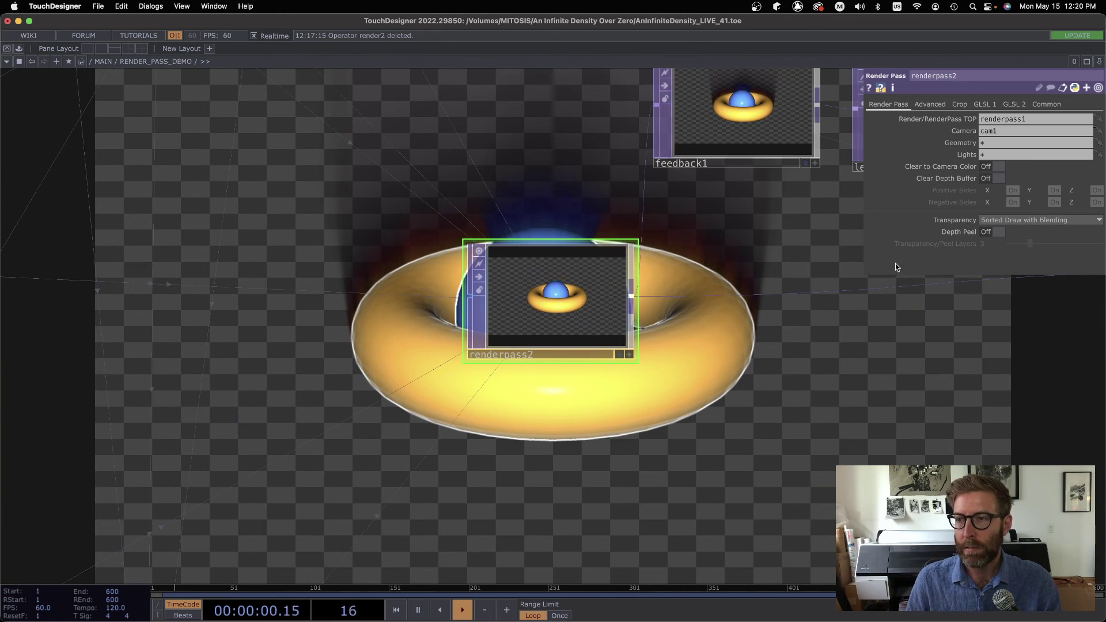
text(geo1)
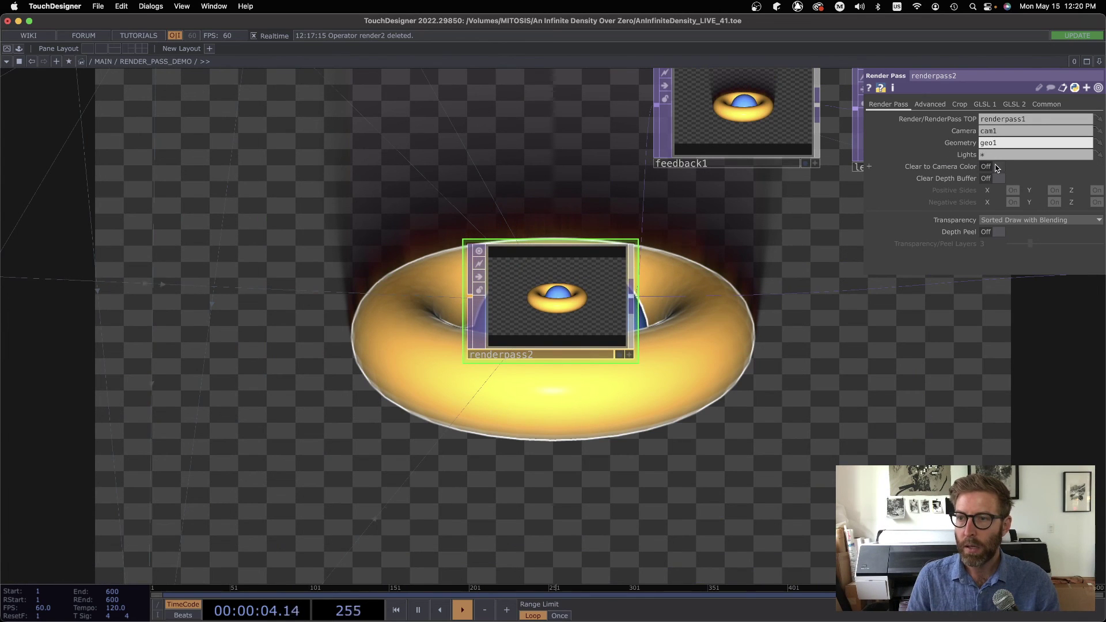
click(996, 166)
scroll(552, 311, up, 5)
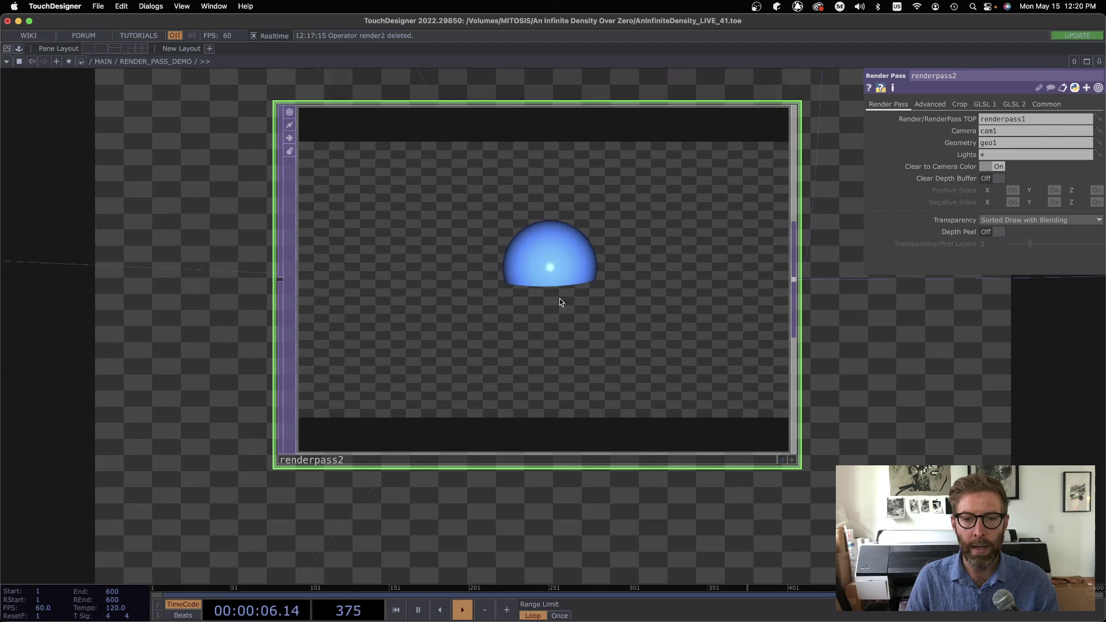
scroll(560, 288, up, 1)
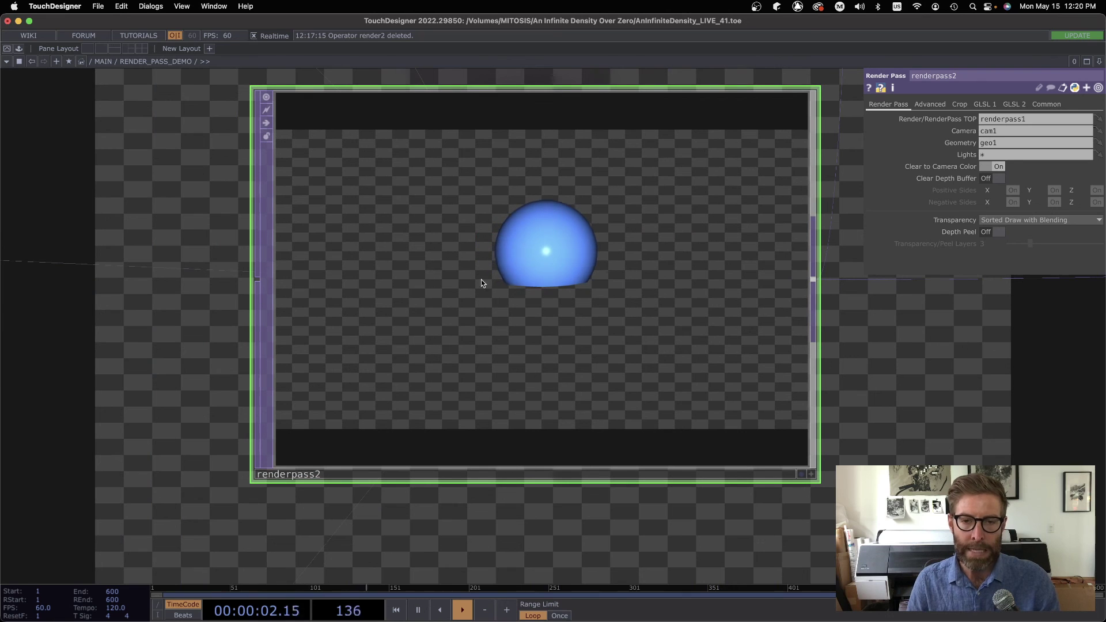
Step: Swap the inputs of over1 by rewiring so comp1 feeds the first input and edge1's torus feeds the second
scroll(559, 302, down, 8)
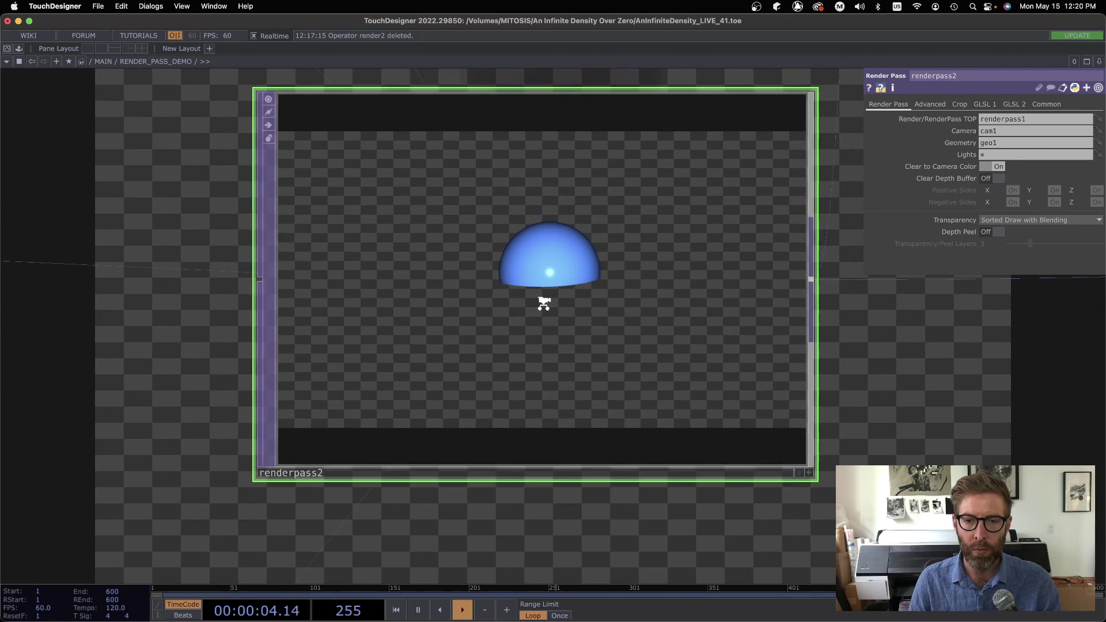
drag(554, 349, 190, 230)
scroll(395, 334, down, 1)
drag(497, 340, 454, 278)
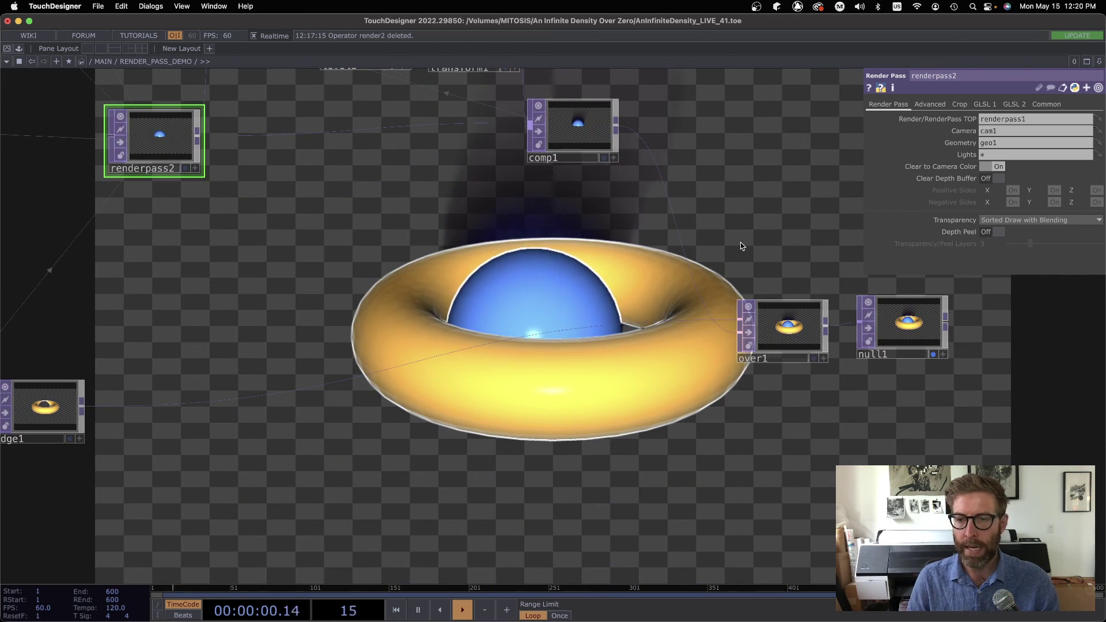
scroll(741, 242, right, 5)
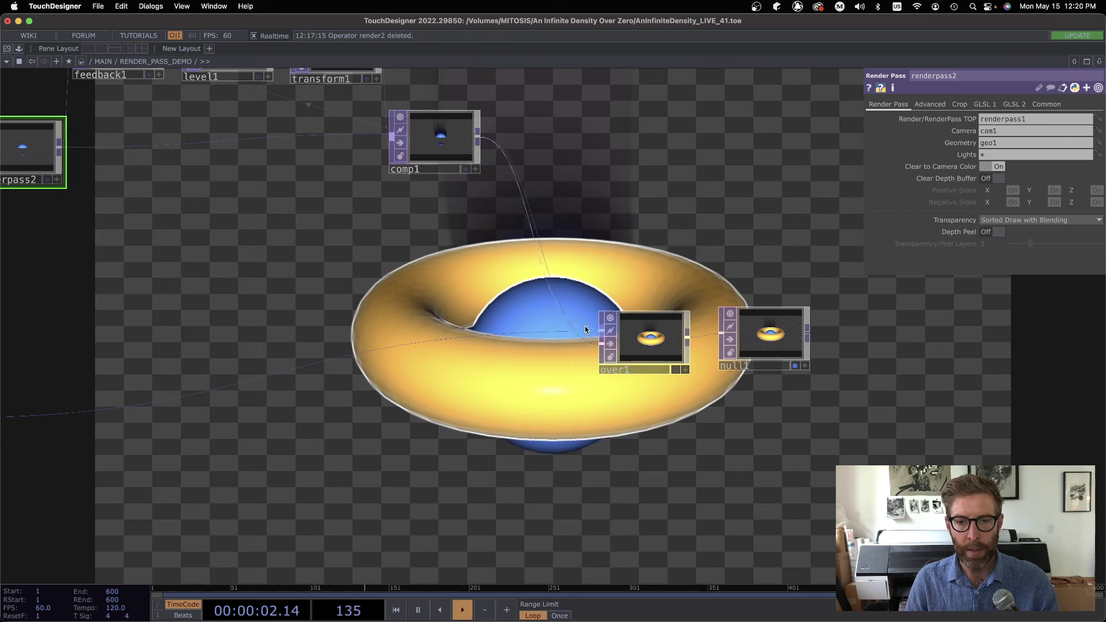
scroll(438, 395, left, 7)
scroll(438, 395, down, 3)
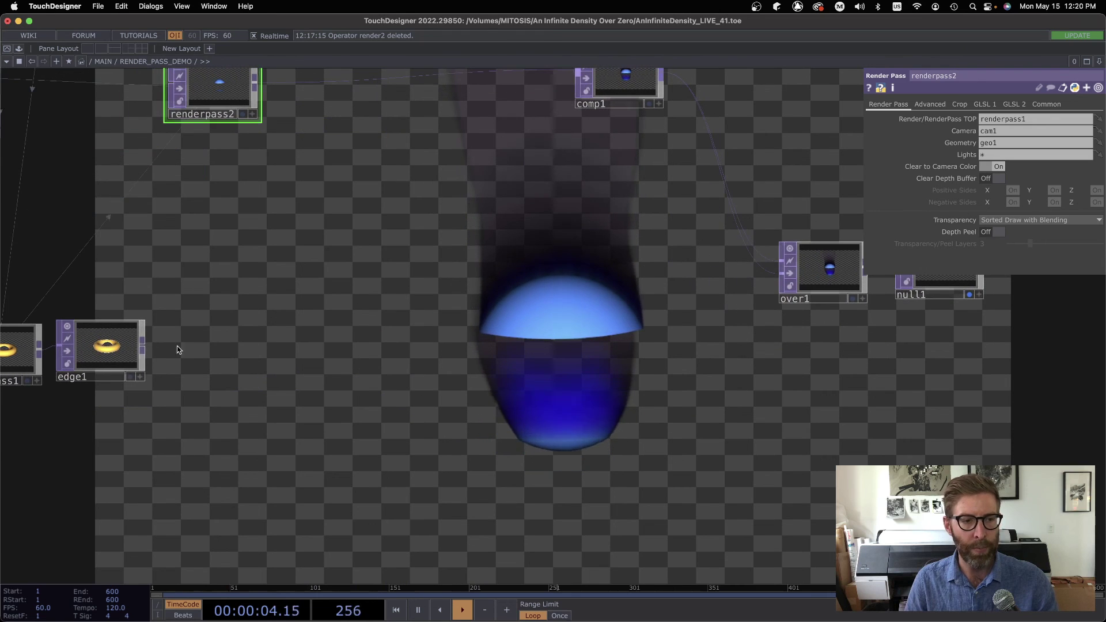
click(143, 345)
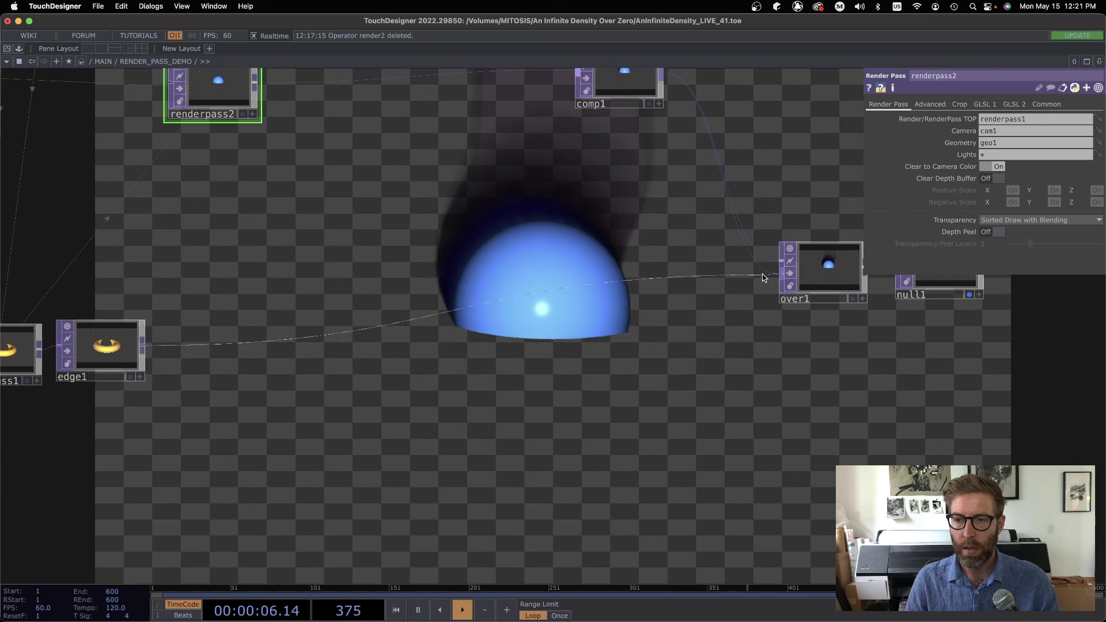
click(781, 268)
Step: Examine the final sphere and torus composite along with the complete render pass network, from render1 through to null1
scroll(672, 412, right, 5)
drag(596, 415, 557, 420)
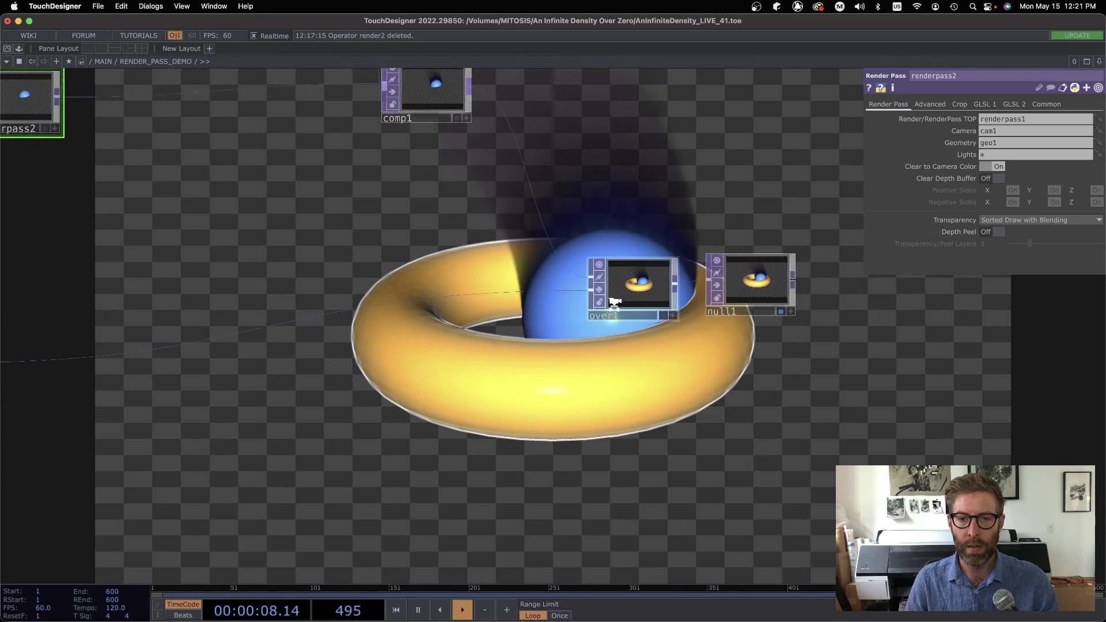
scroll(615, 303, up, 2)
drag(723, 321, 871, 158)
scroll(610, 334, down, 2)
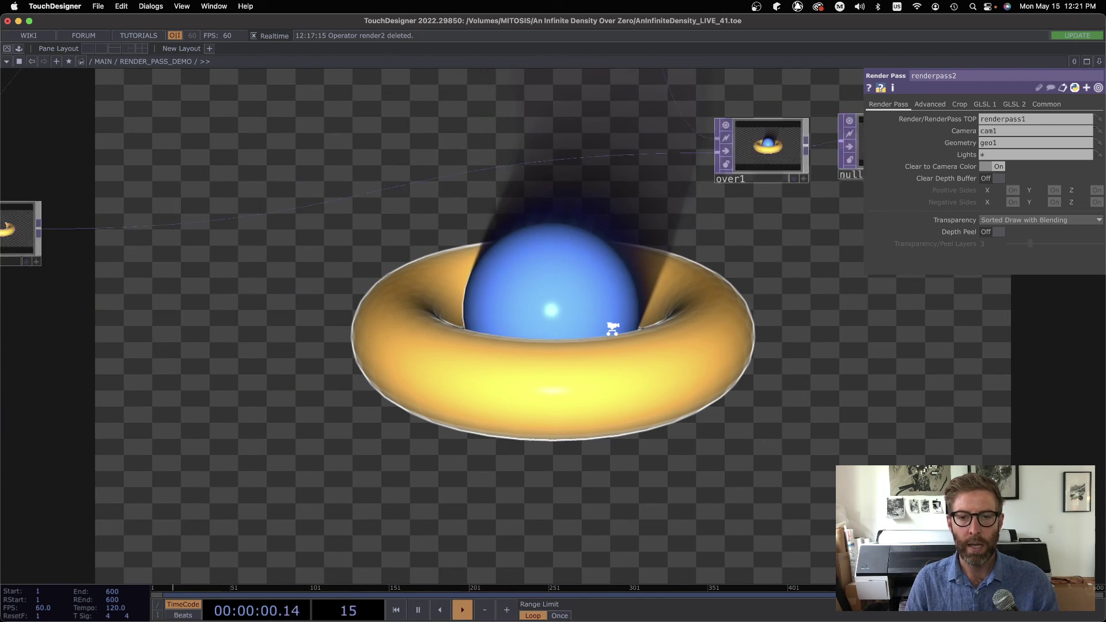
drag(612, 329, 757, 214)
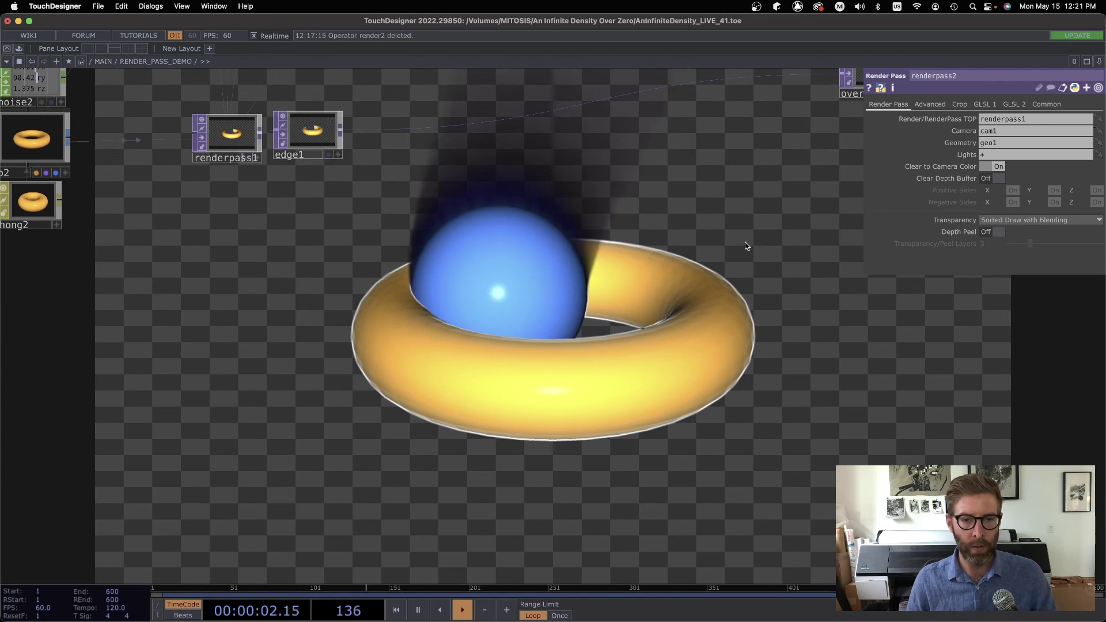
scroll(563, 240, down, 10)
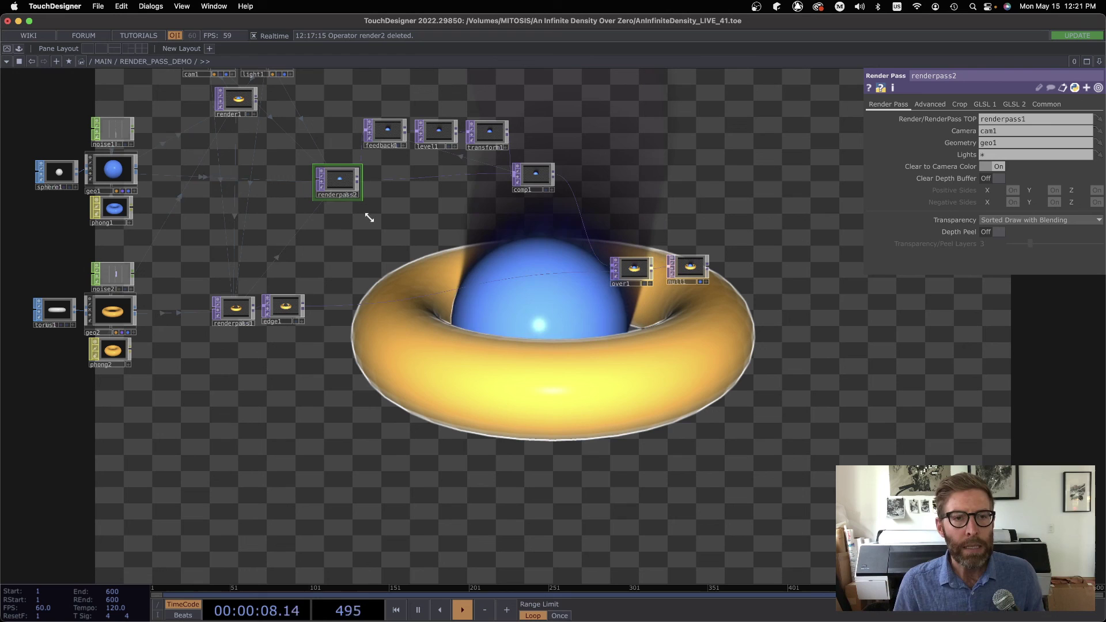
drag(444, 239, 498, 240)
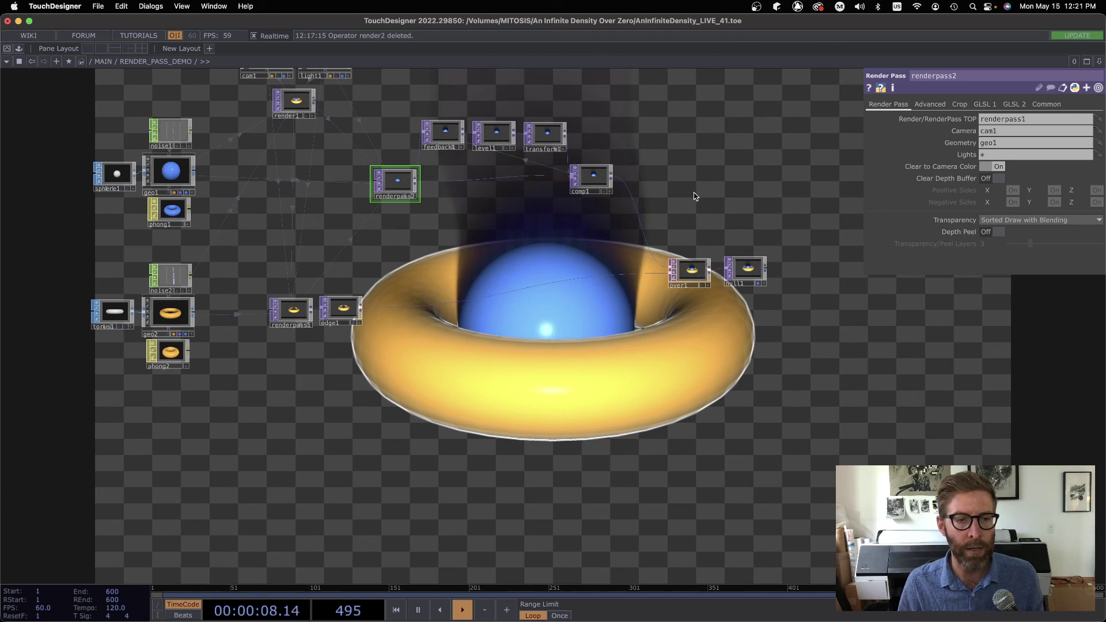
drag(703, 197, 710, 186)
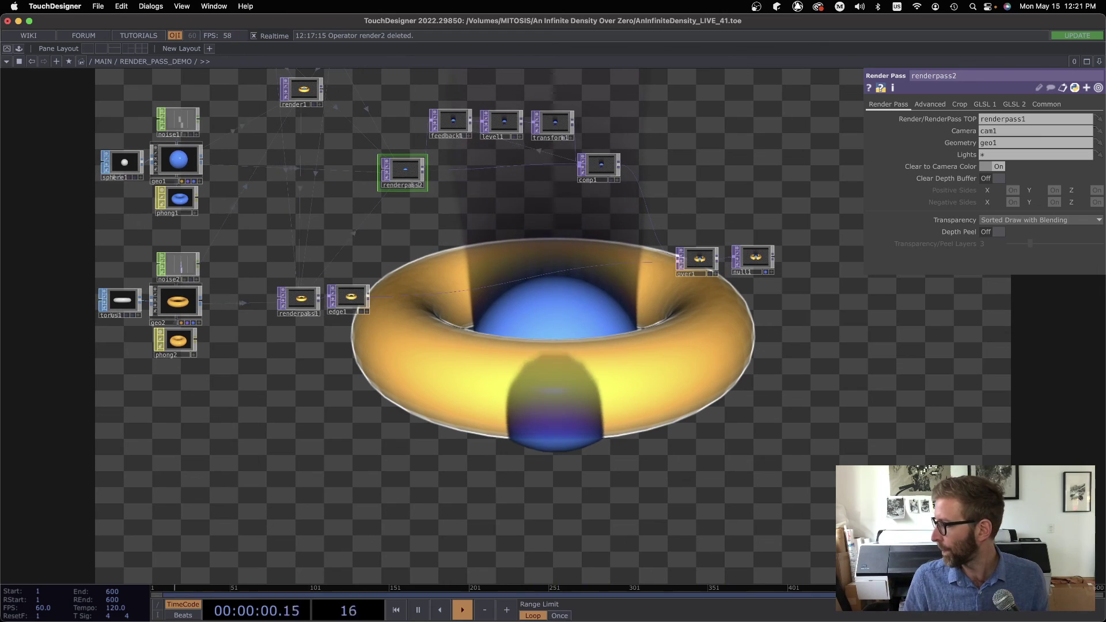